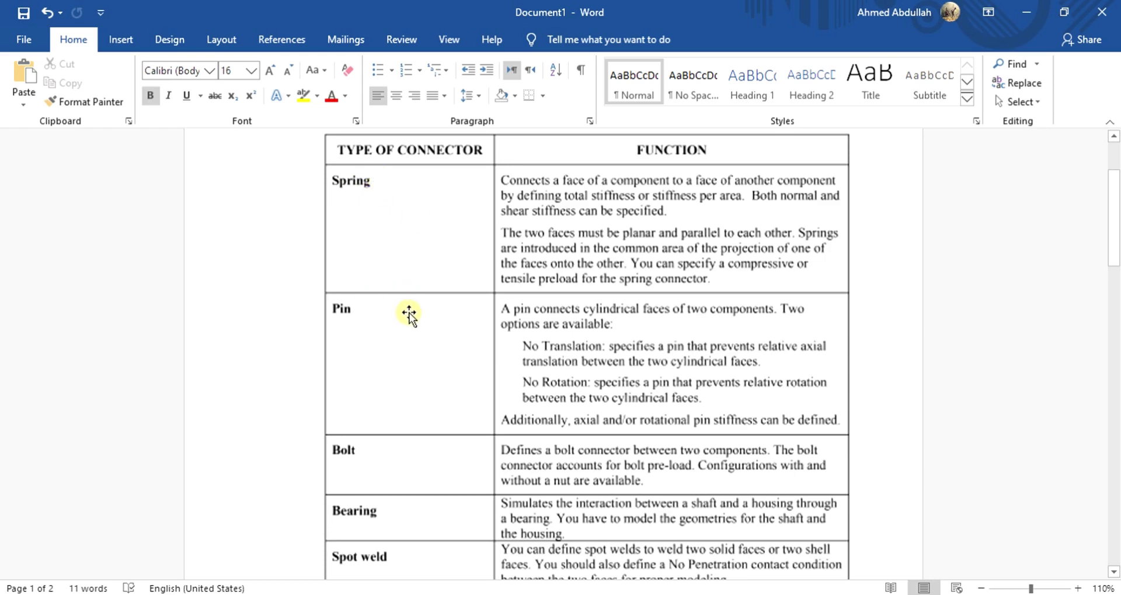
Review the table of connector types and their functions, from Spring through Rigid Connection
scroll(407, 311, down, 3)
scroll(438, 324, down, 2)
scroll(441, 327, down, 1)
scroll(438, 335, up, 5)
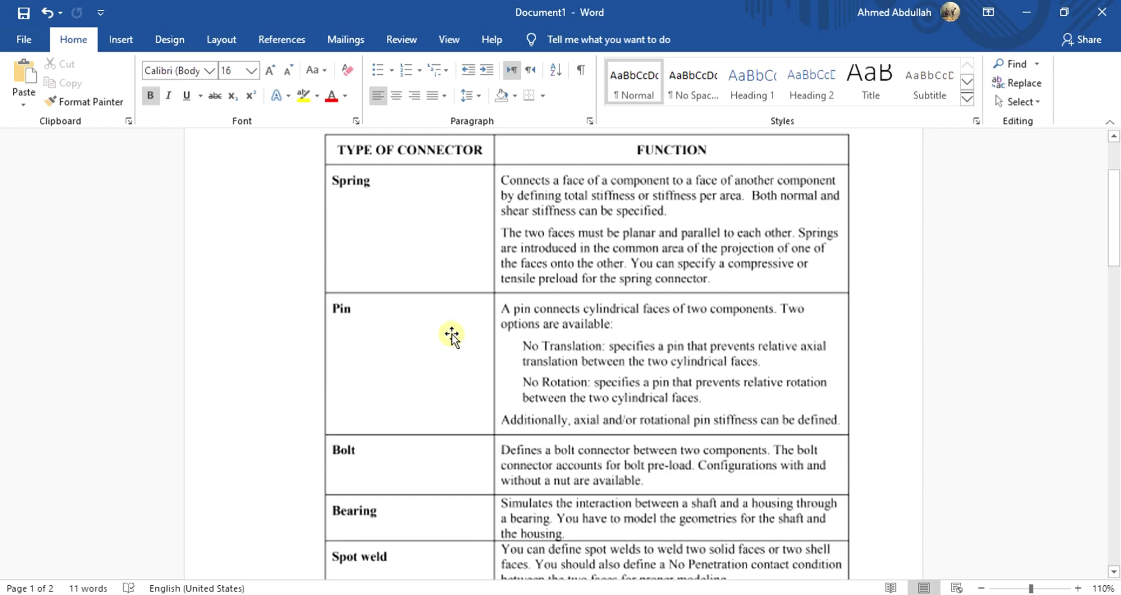
scroll(447, 339, down, 4)
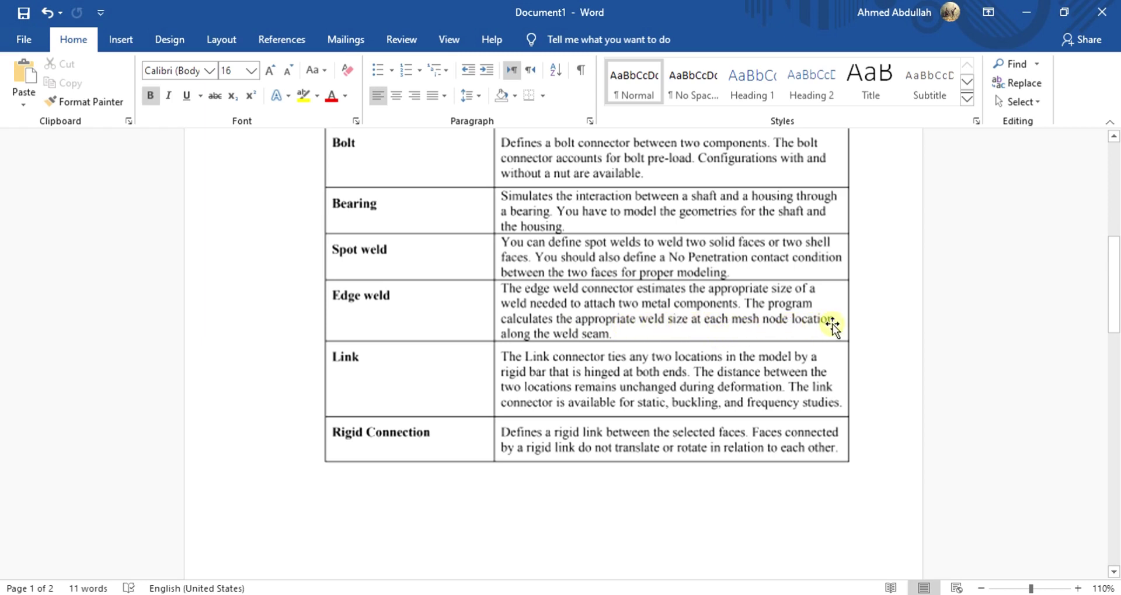
scroll(557, 228, down, 12)
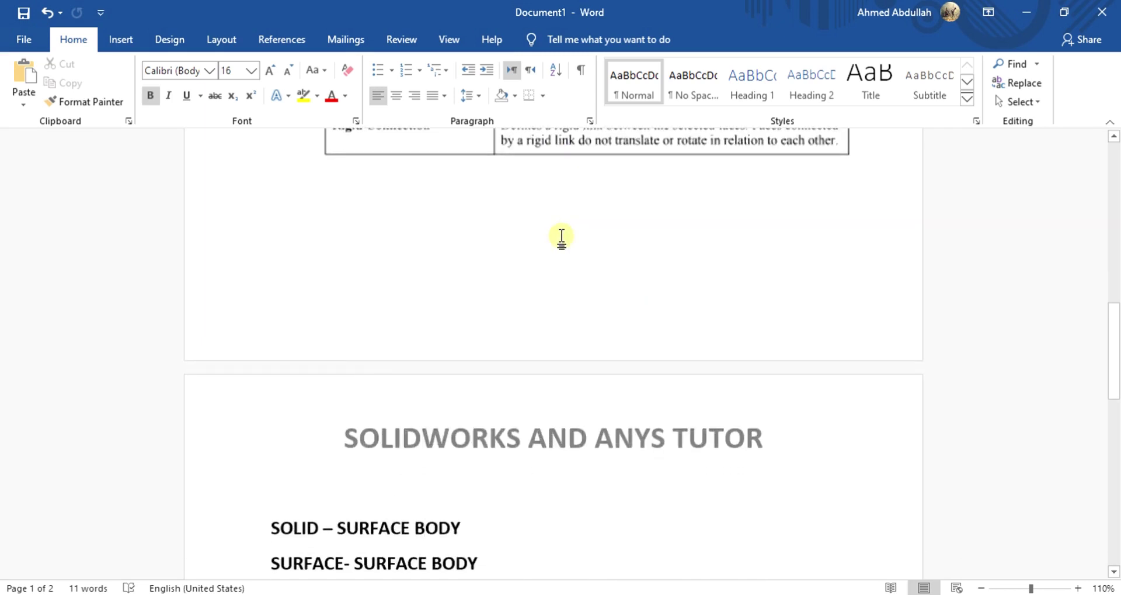
Examine the listed body combinations for edge welds and the tube weldment diagram with its fixed support, weld locations and loads
click(571, 287)
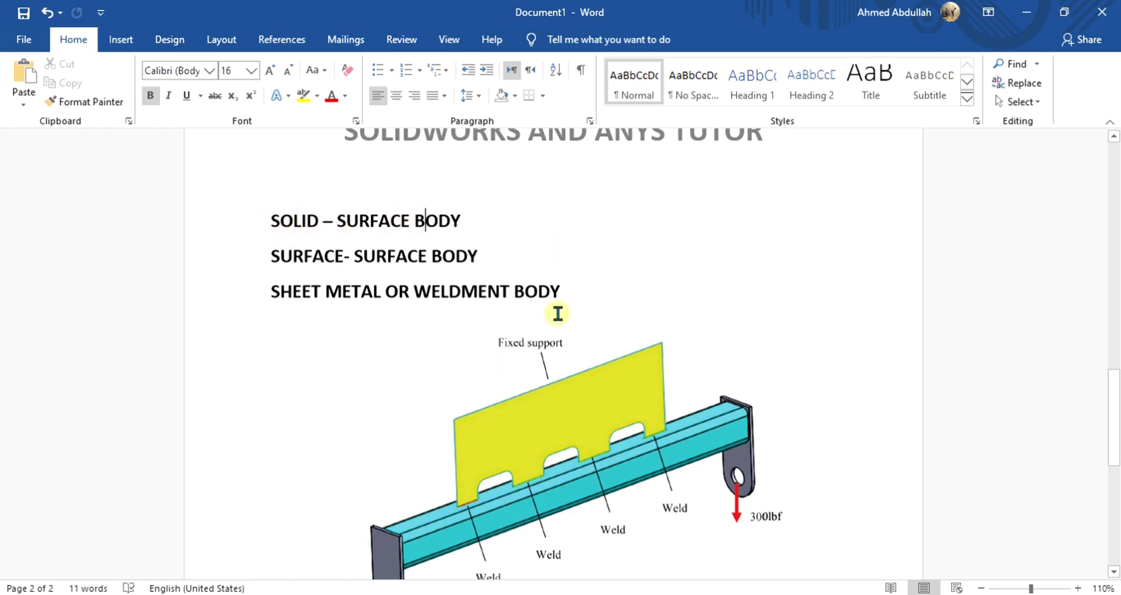
scroll(561, 310, down, 4)
scroll(576, 350, up, 4)
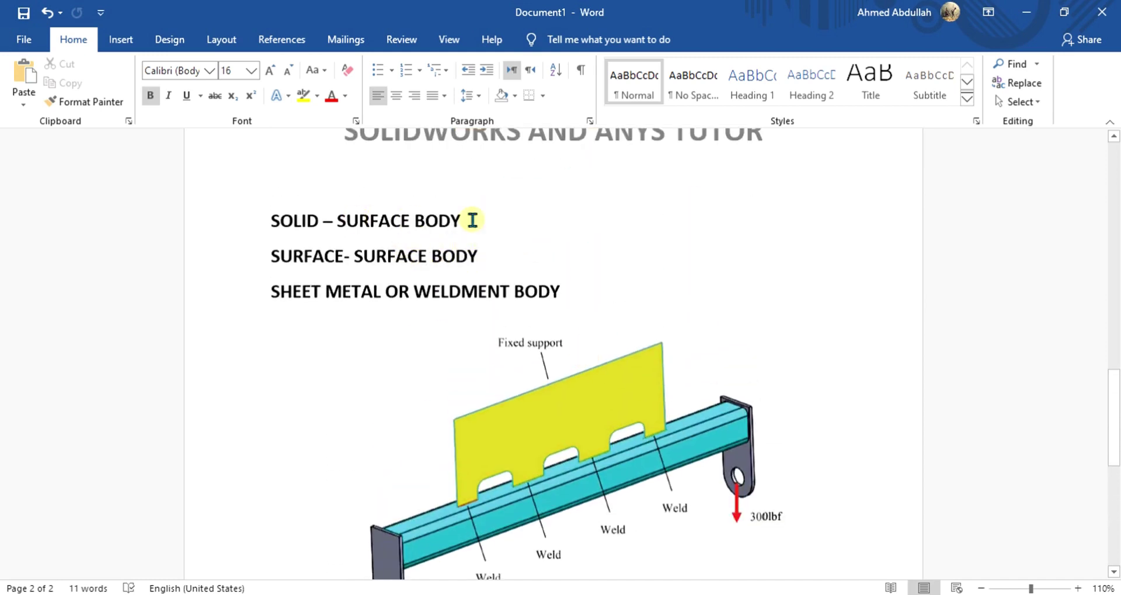
scroll(619, 244, down, 4)
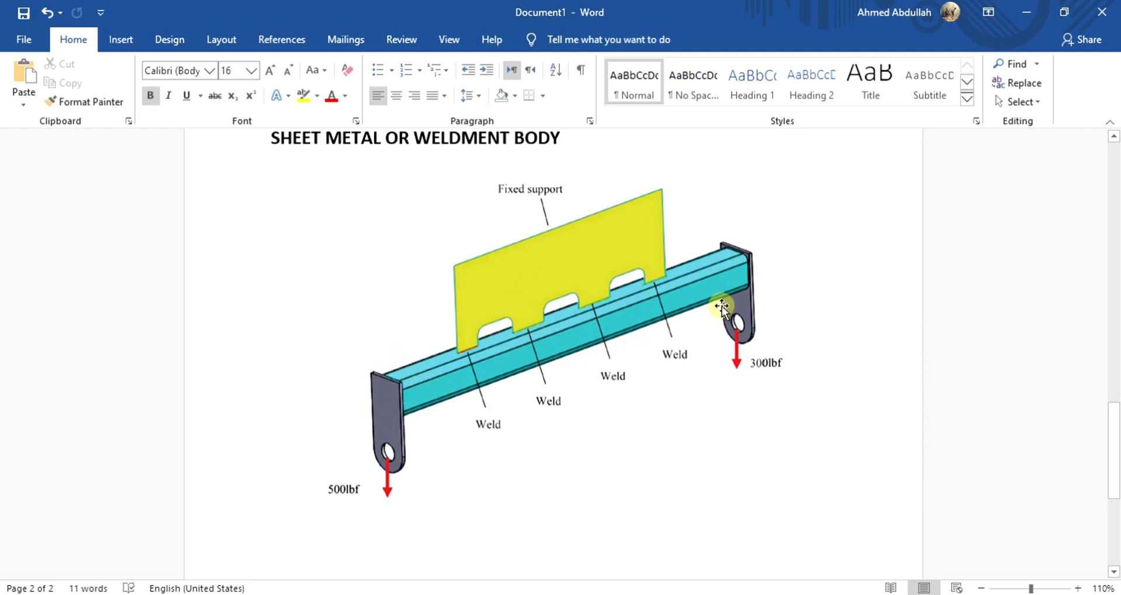
drag(726, 311, 516, 404)
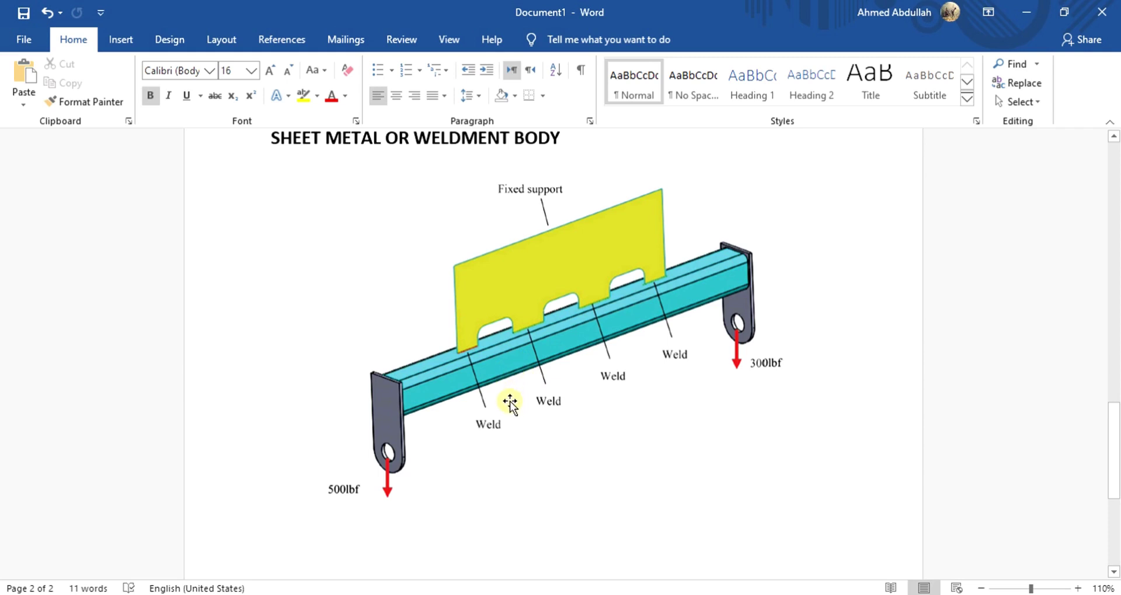
scroll(510, 402, up, 2)
ctrl+scroll(514, 420, up, 5)
scroll(518, 426, up, 4)
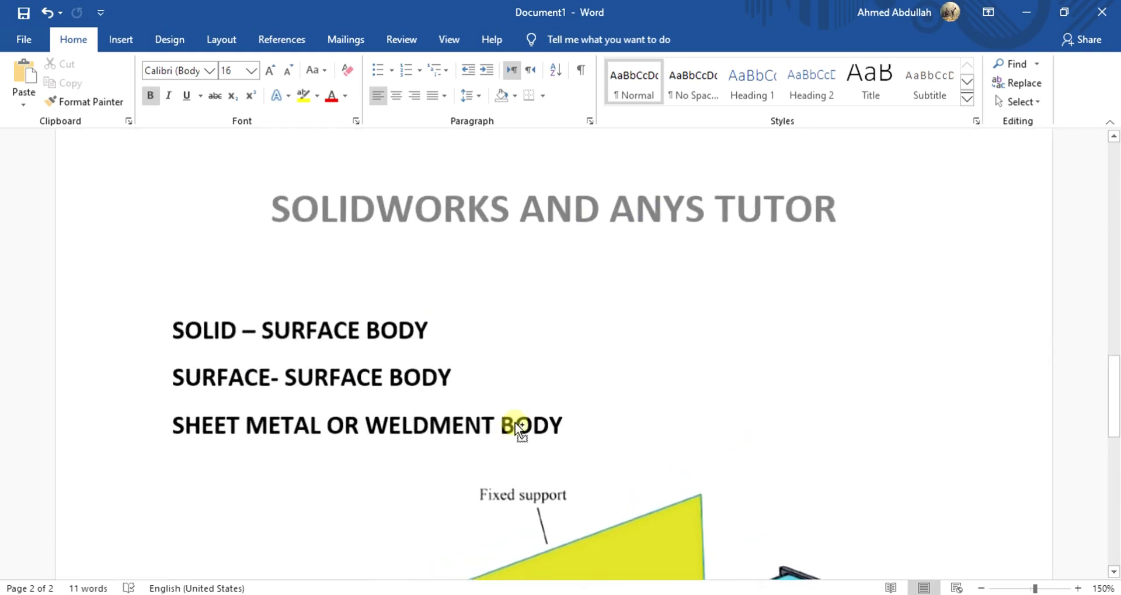
scroll(514, 424, down, 7)
scroll(511, 426, up, 4)
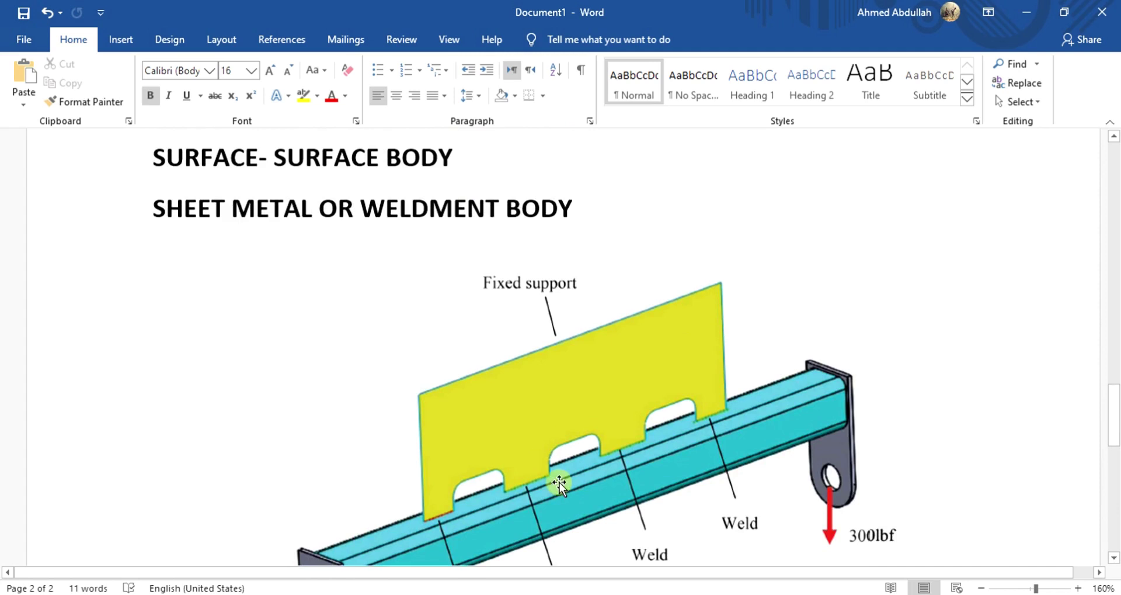
scroll(556, 479, down, 2)
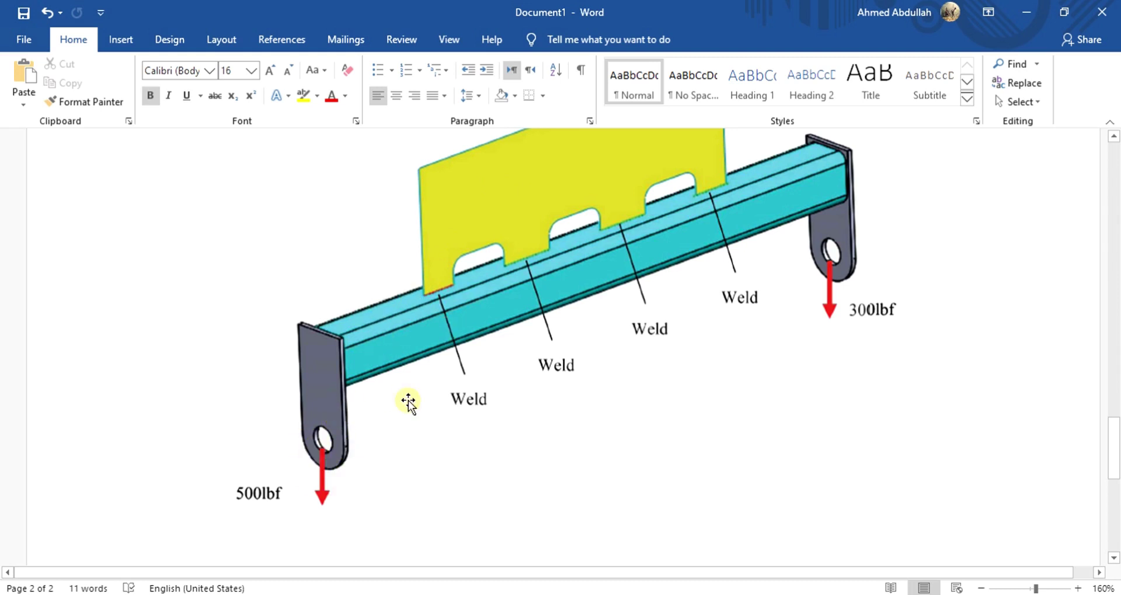
drag(618, 315, 617, 359)
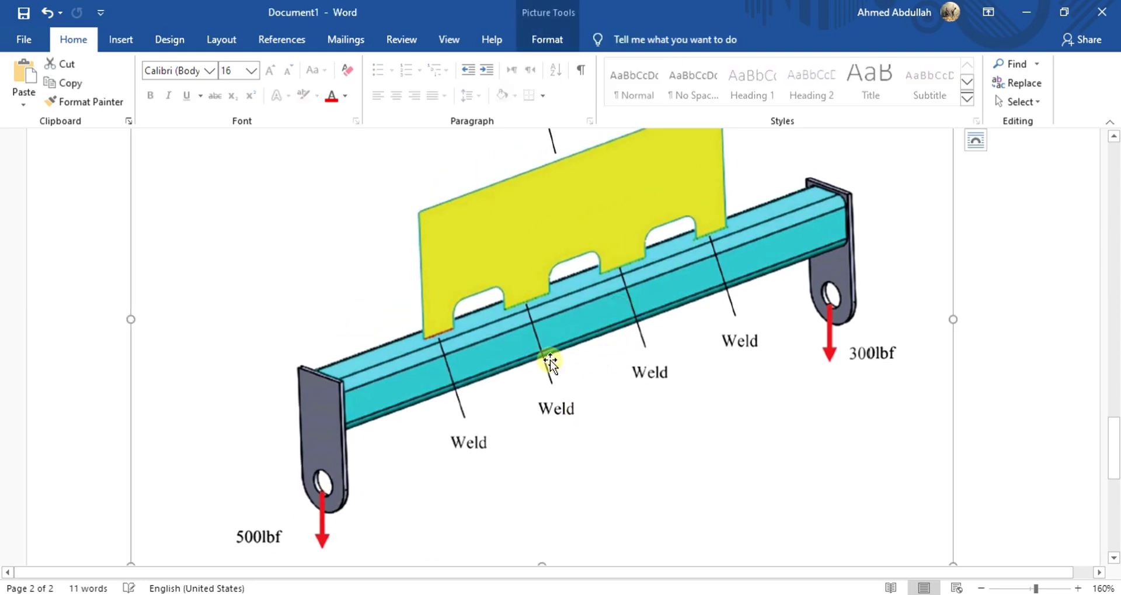
key(ctrl+z)
scroll(706, 400, down, 4)
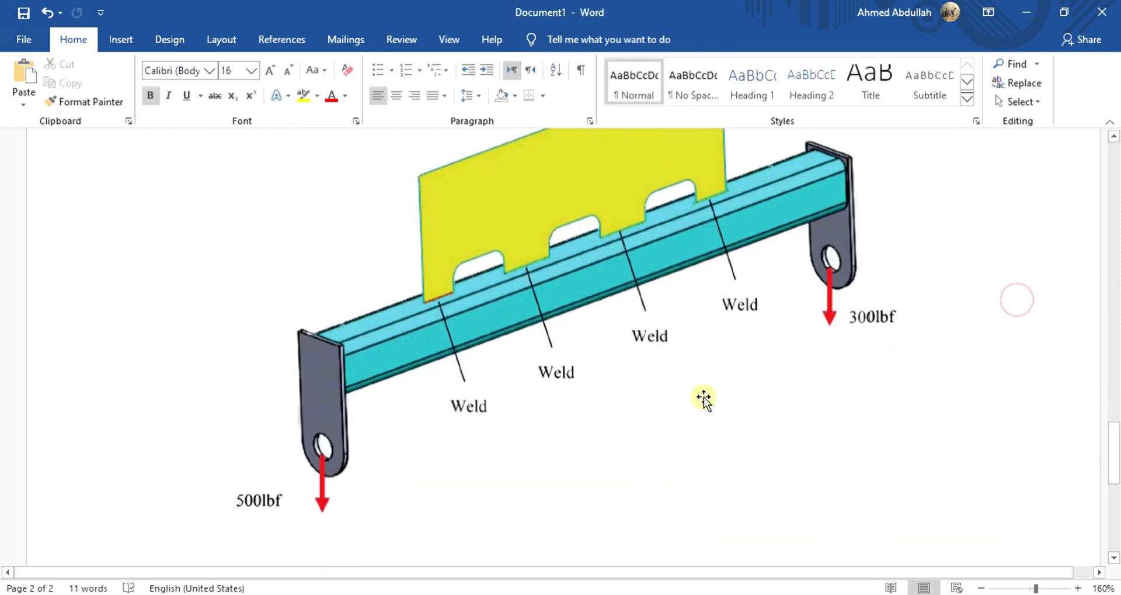
Switch to SOLIDWORKS and inspect the TUBE WELDMENT assembly
click(584, 546)
scroll(622, 384, up, 3)
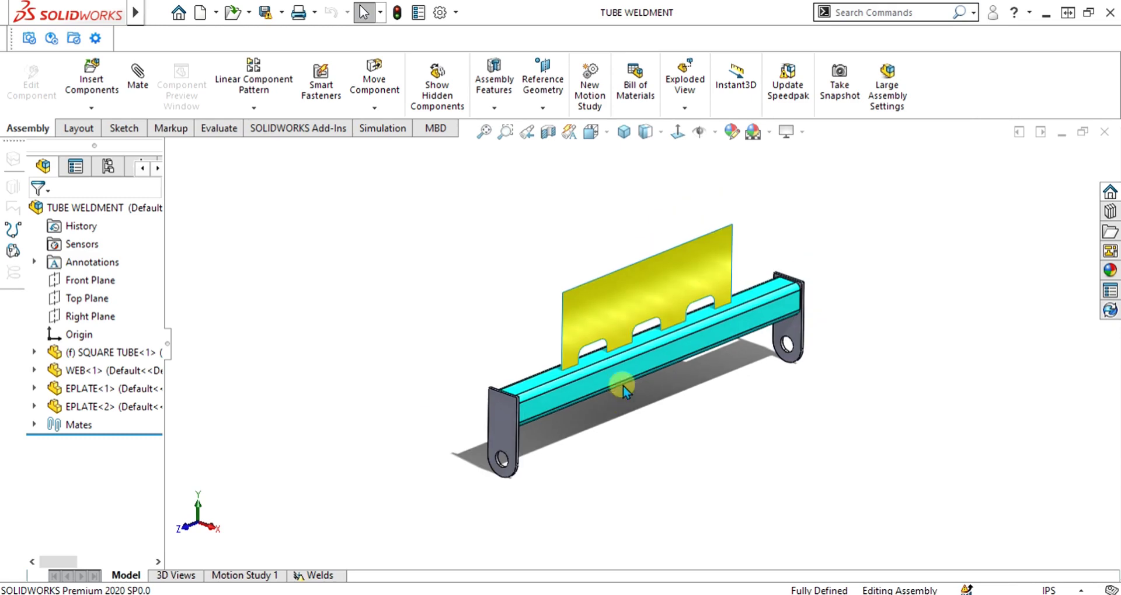
middle_drag(658, 450, 660, 426)
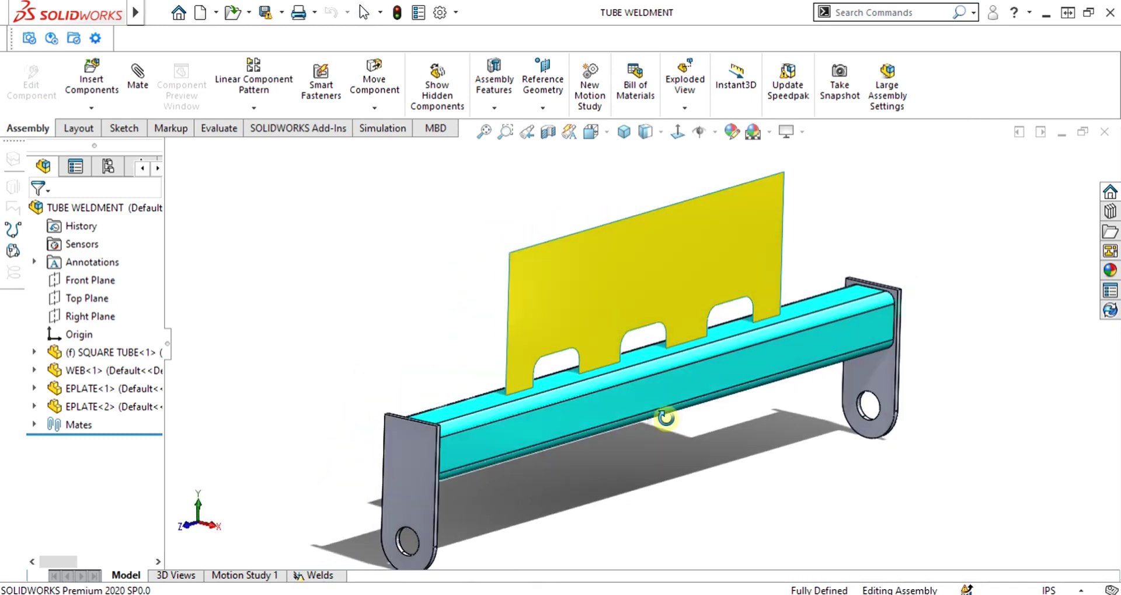
scroll(661, 426, down, 2)
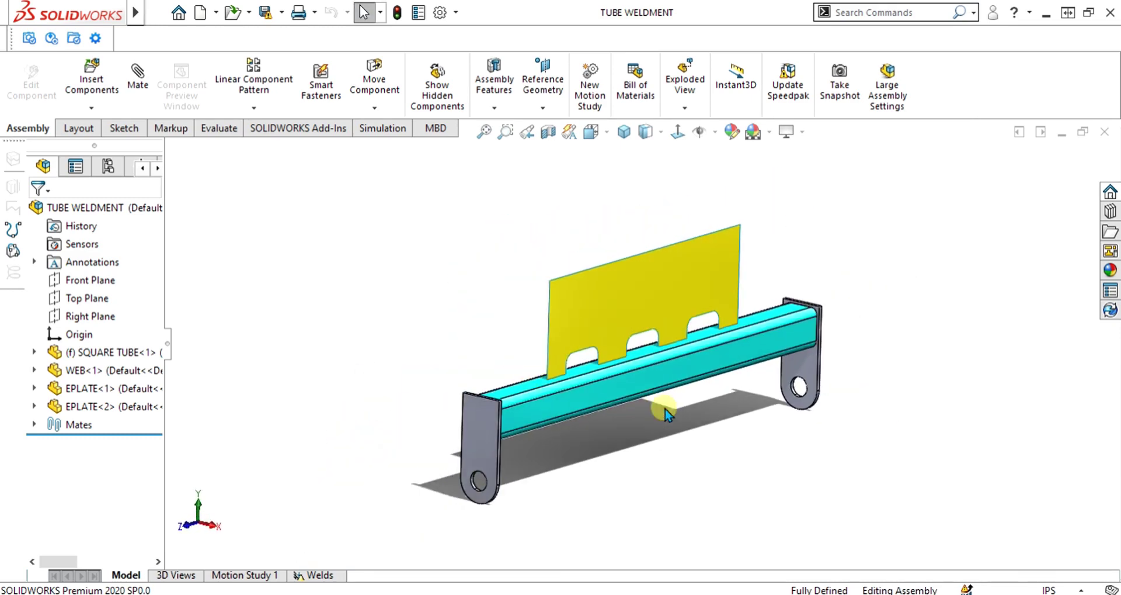
Create a new static simulation study for the assembly, keeping the default name Static 2
click(289, 130)
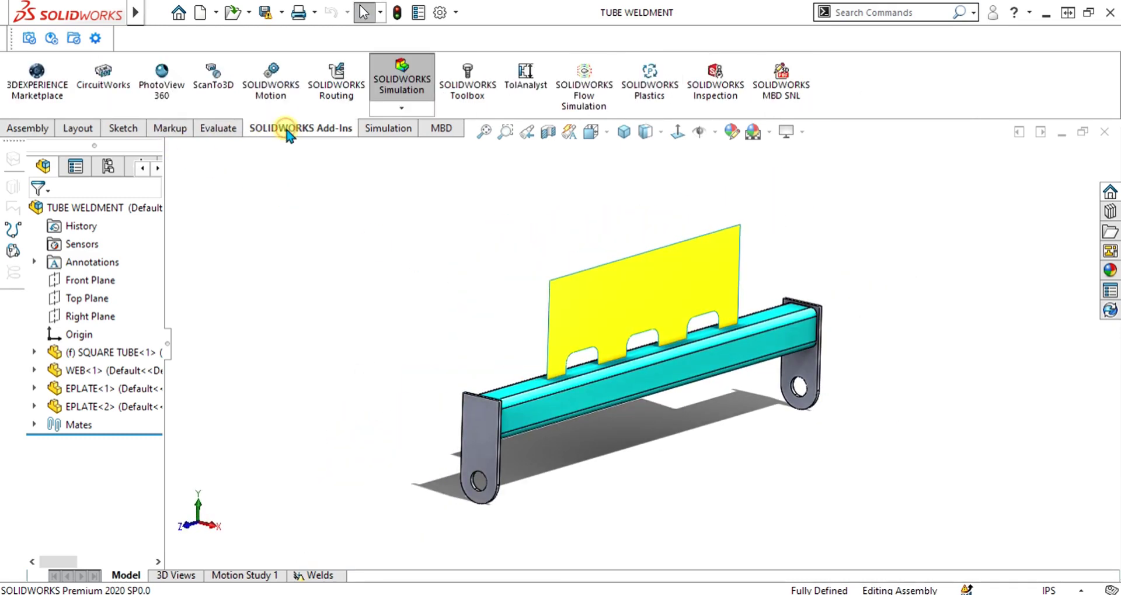
click(380, 126)
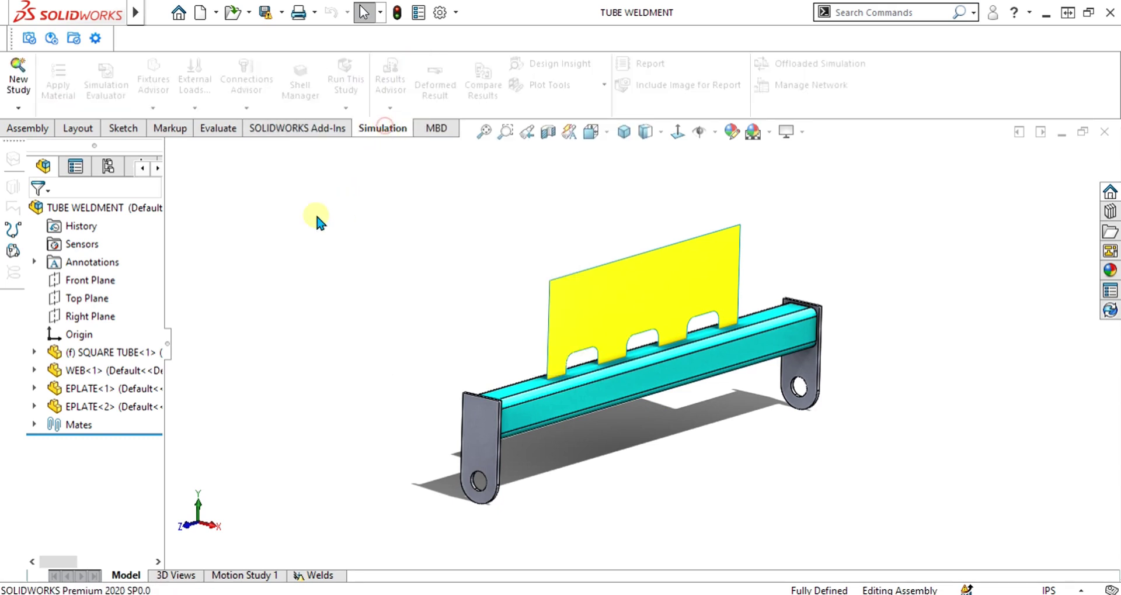
click(16, 82)
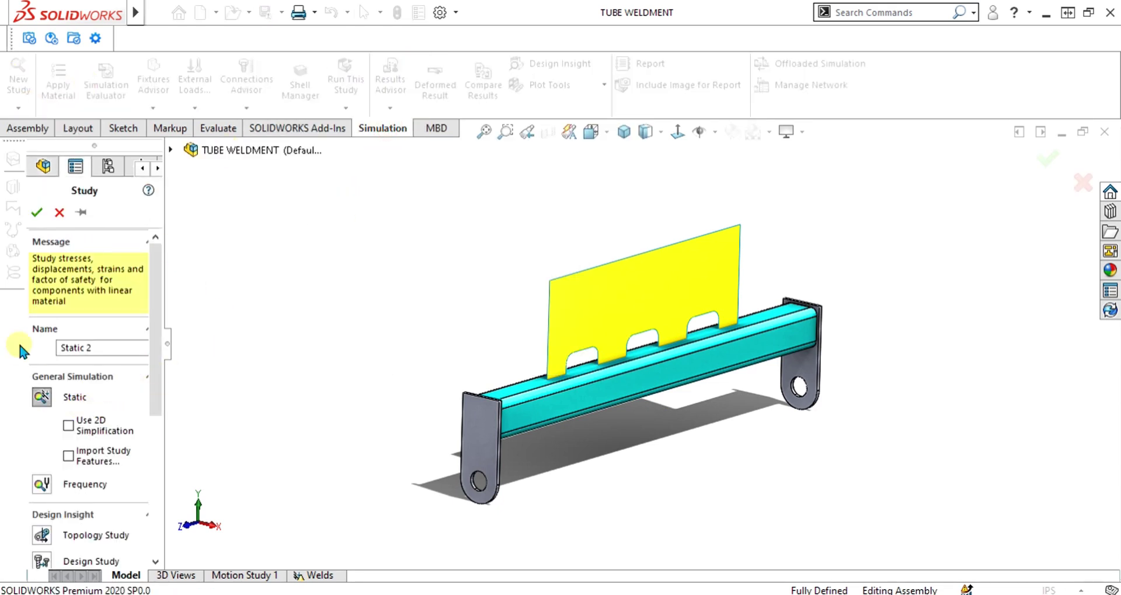
click(37, 212)
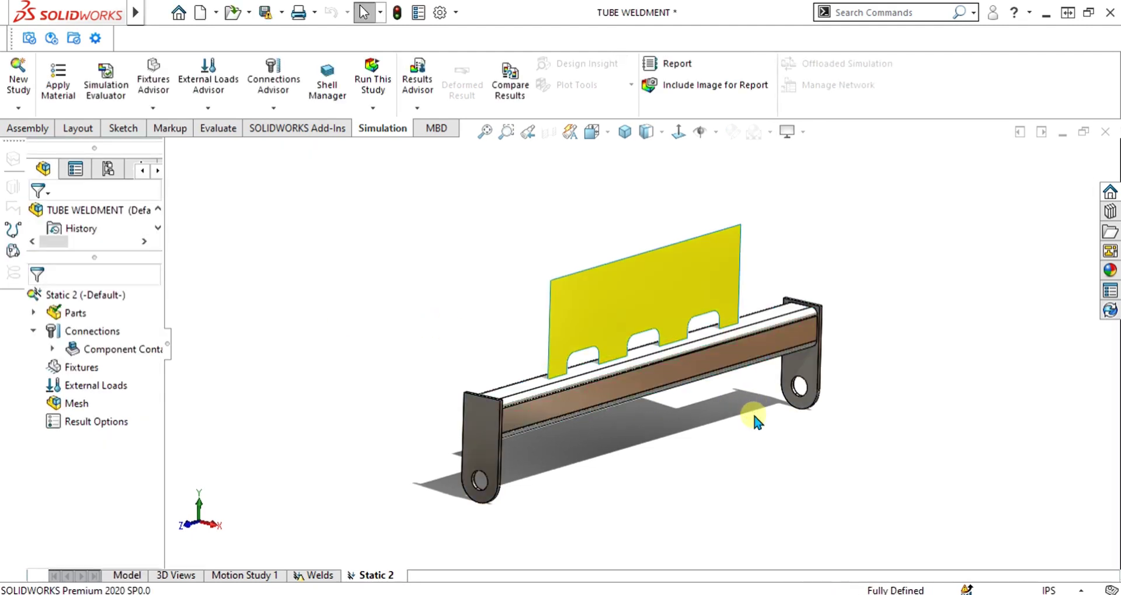
Enable Automatic Solver Selection in the properties of the Static 2 study
right_click(88, 295)
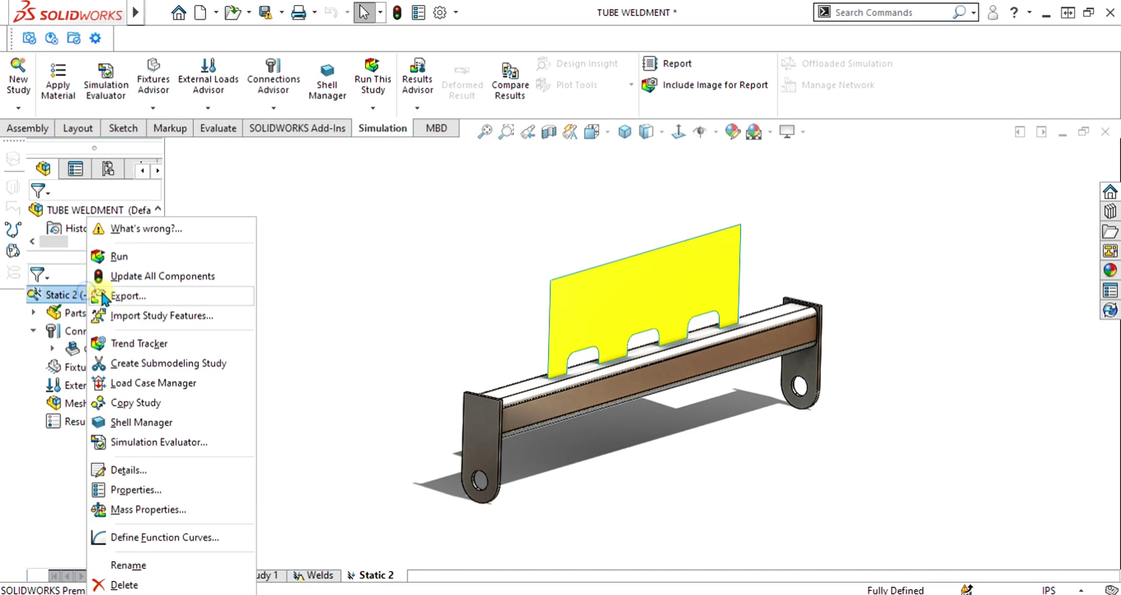
click(161, 490)
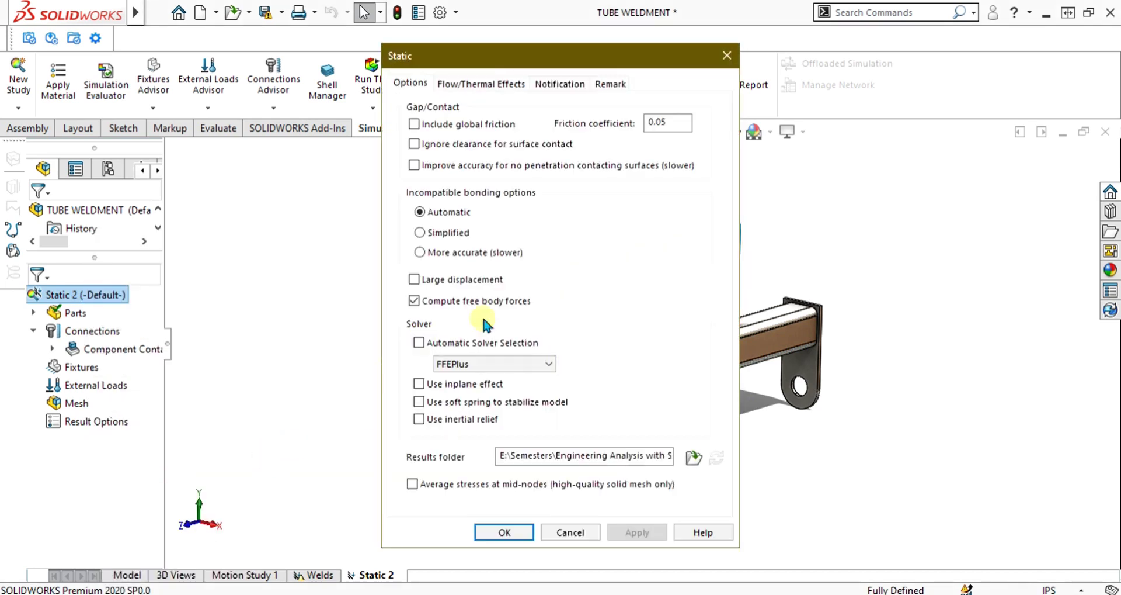
click(450, 341)
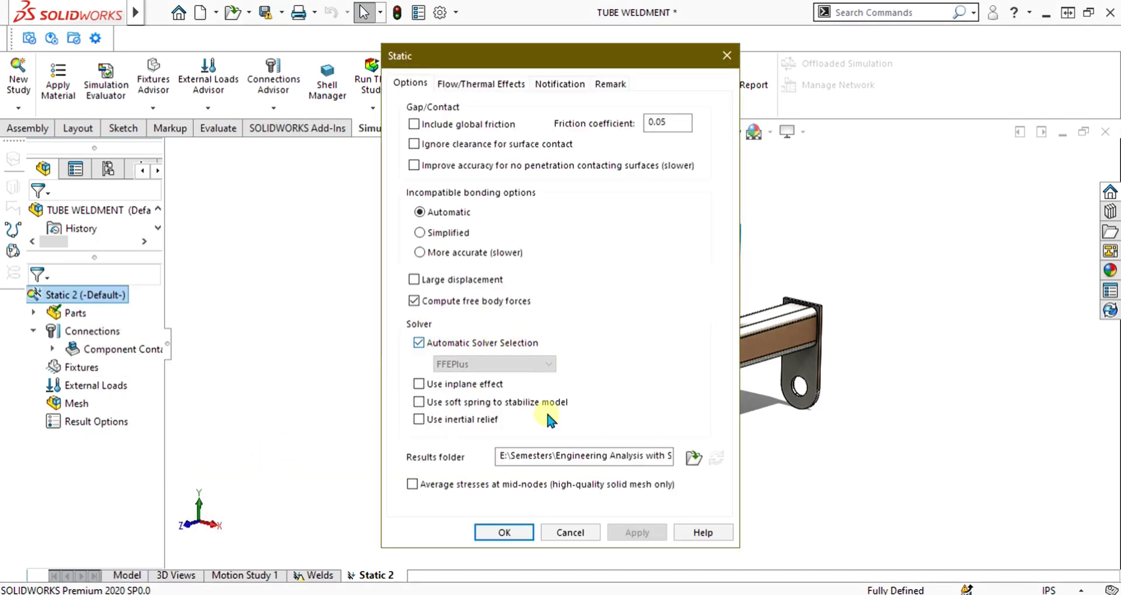
click(515, 532)
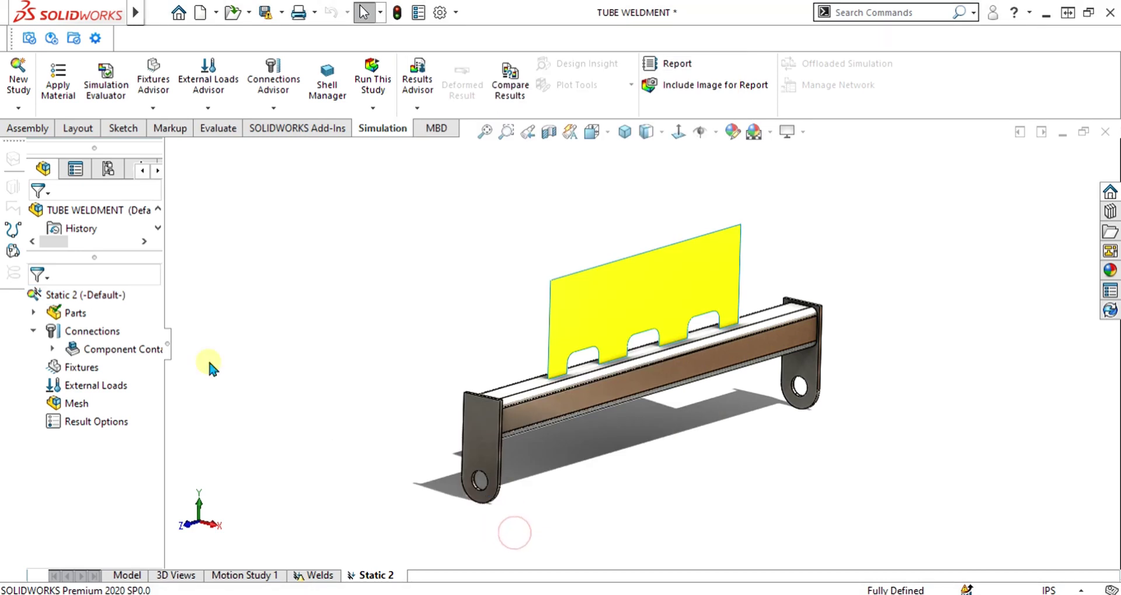
Define the WEB-1 surface body as a thin shell with a thickness of 0.25 in
click(33, 314)
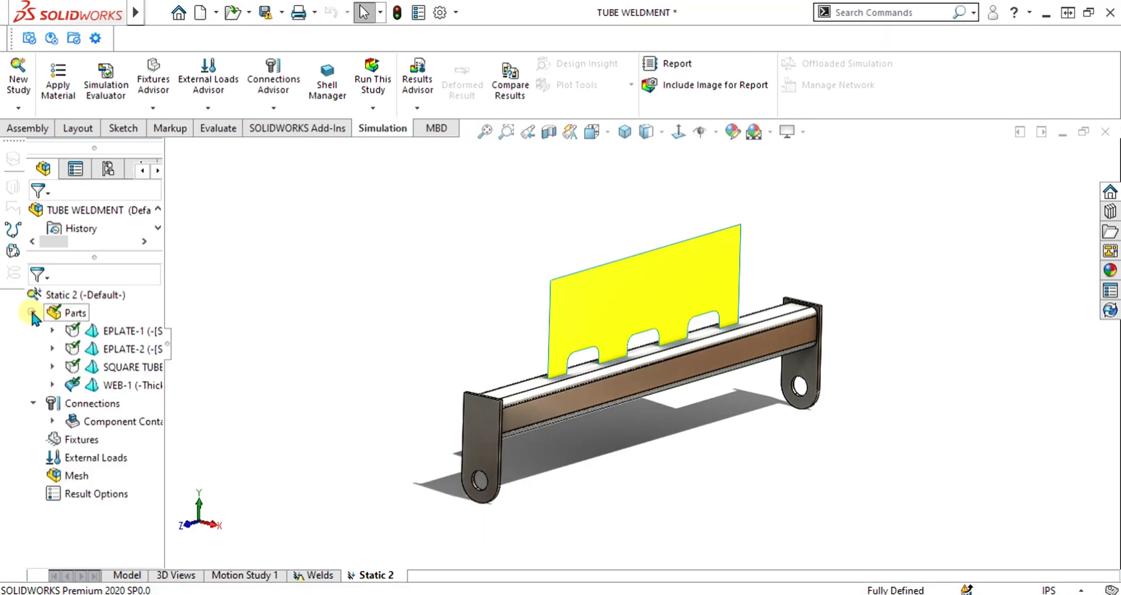
right_click(112, 386)
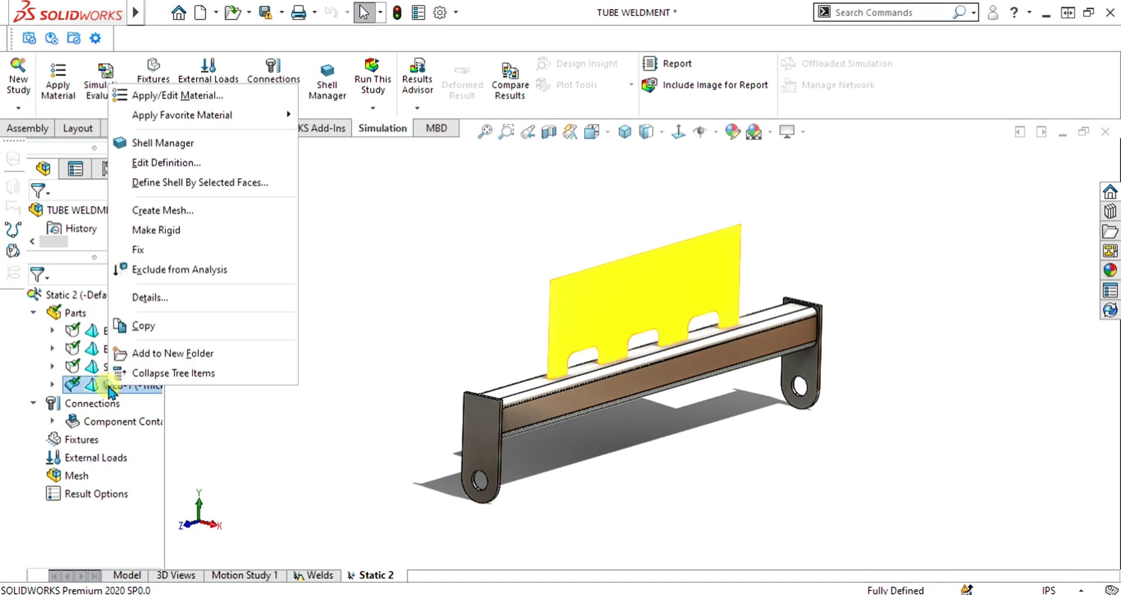
click(190, 163)
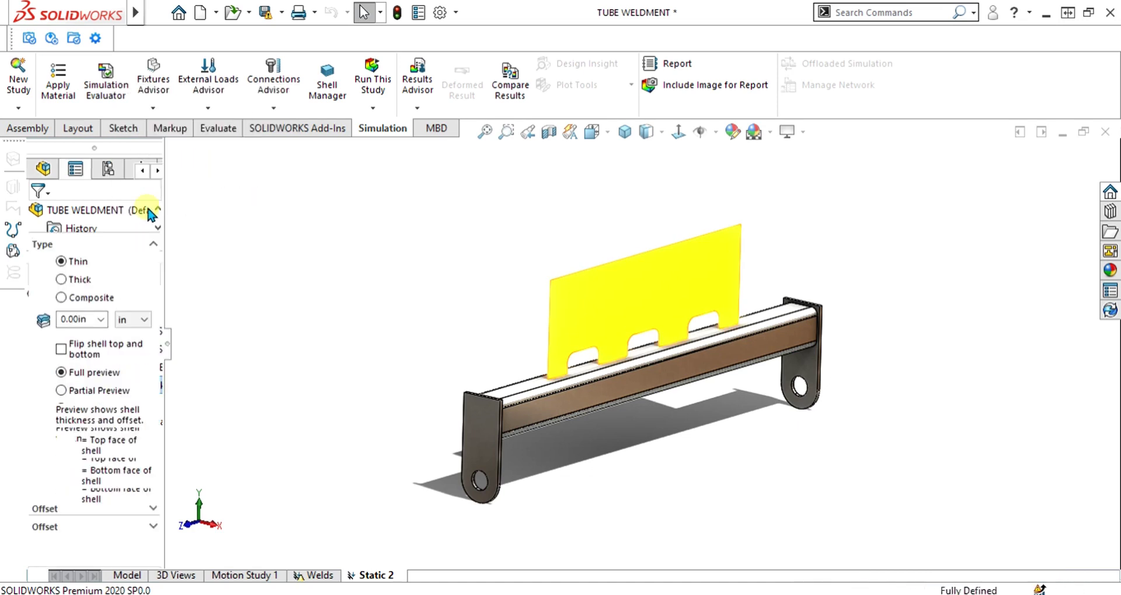
double_click(82, 318)
text(0.25)
key(Return)
scroll(640, 378, down, 4)
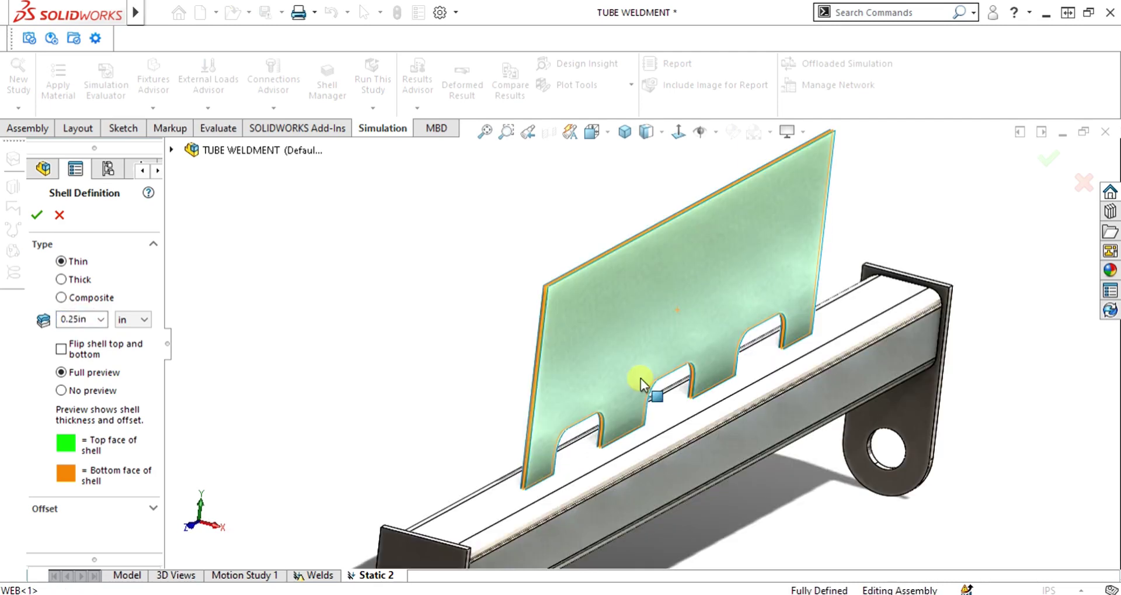
middle_drag(632, 320, 611, 328)
scroll(633, 350, up, 3)
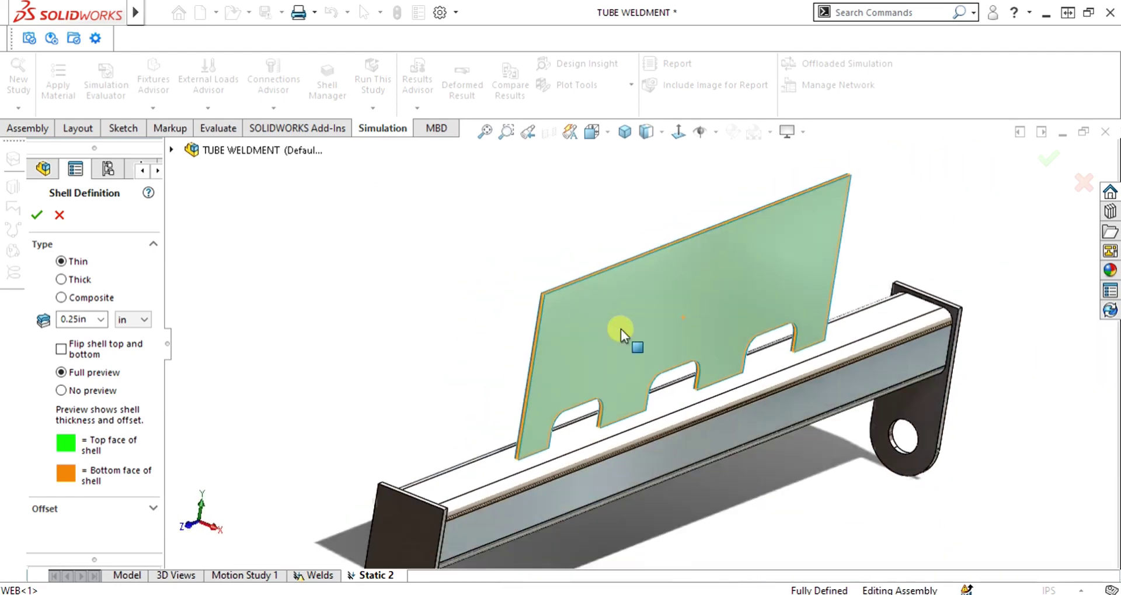
click(31, 213)
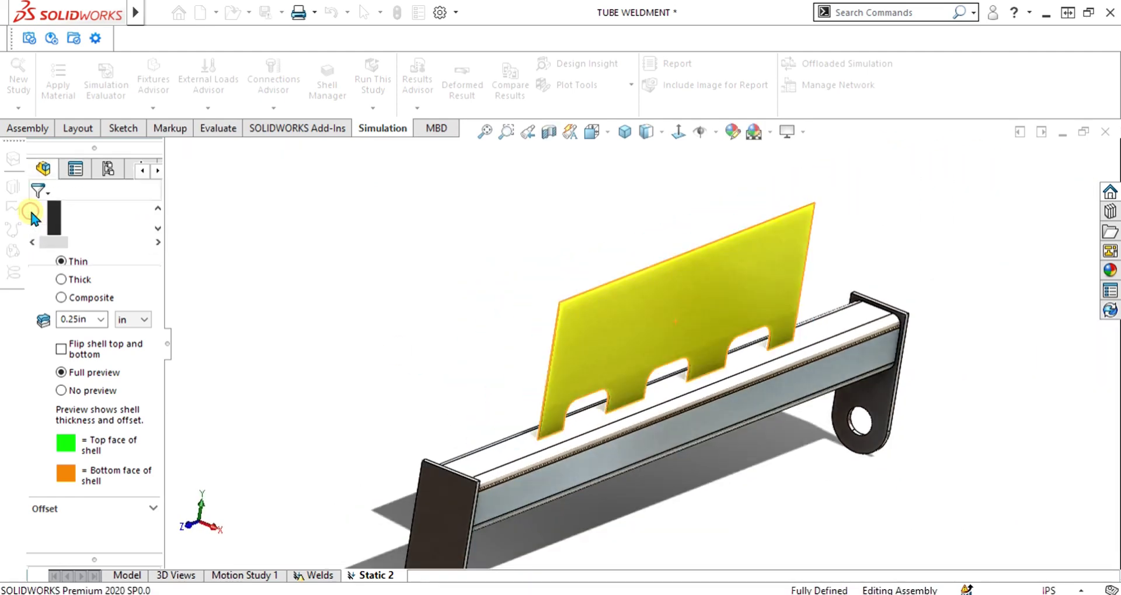
Start an edge weld connector in the study's connections and set its weld type to Fillet, Double-Sided
drag(167, 292, 282, 310)
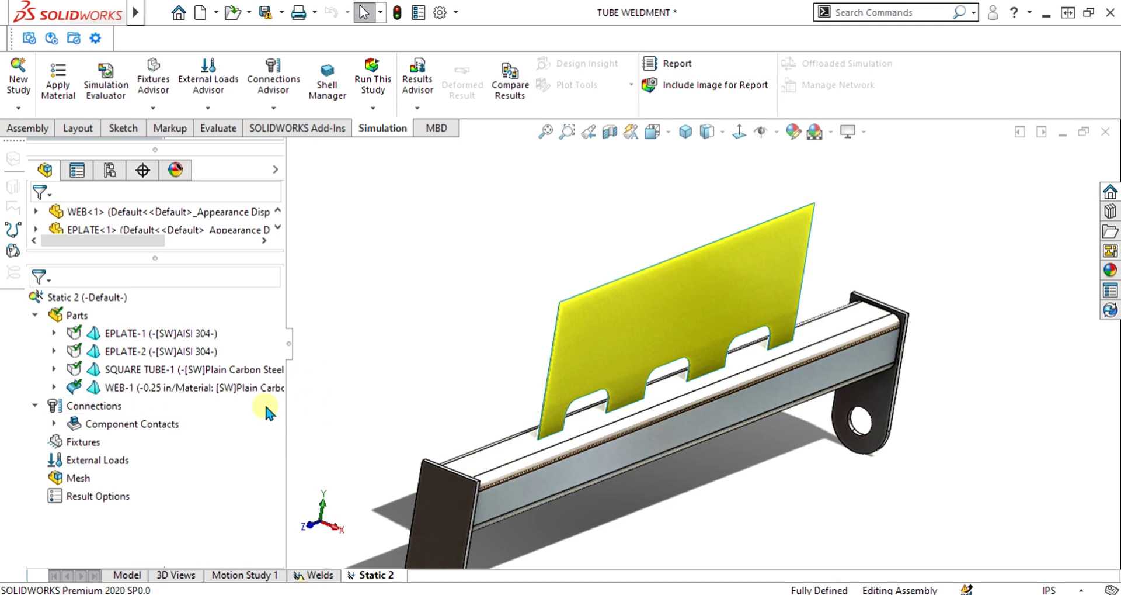
right_click(66, 411)
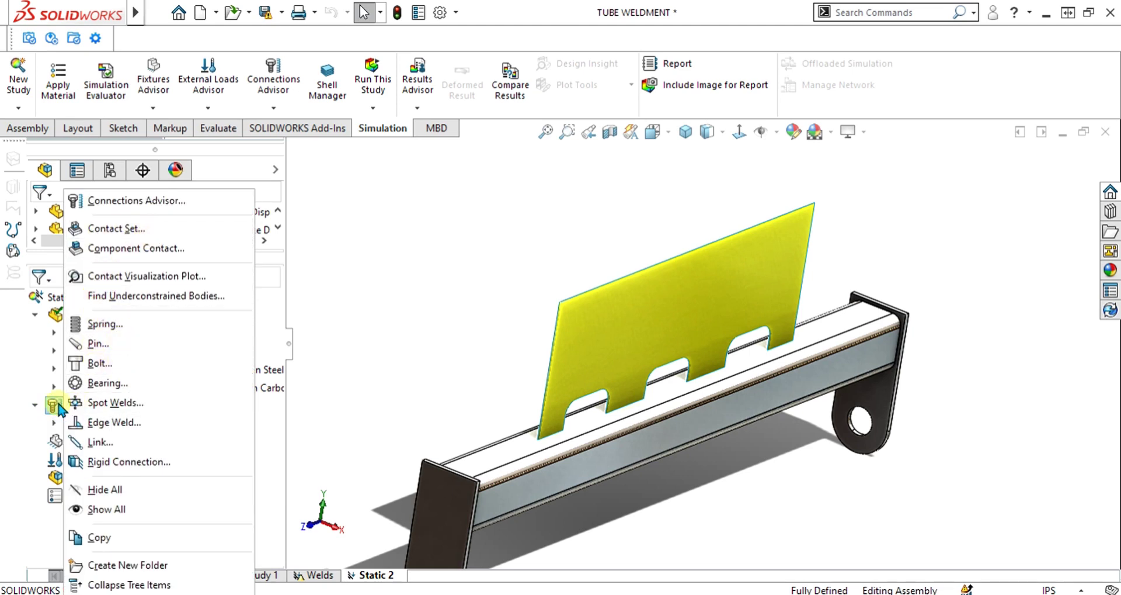
click(117, 423)
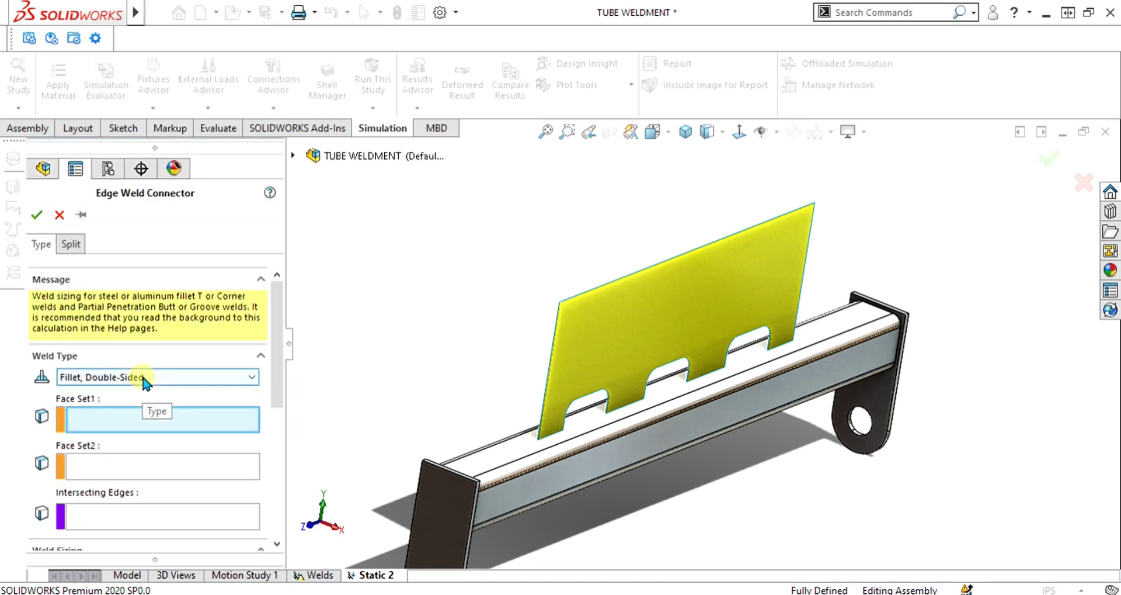
scroll(264, 298, down, 3)
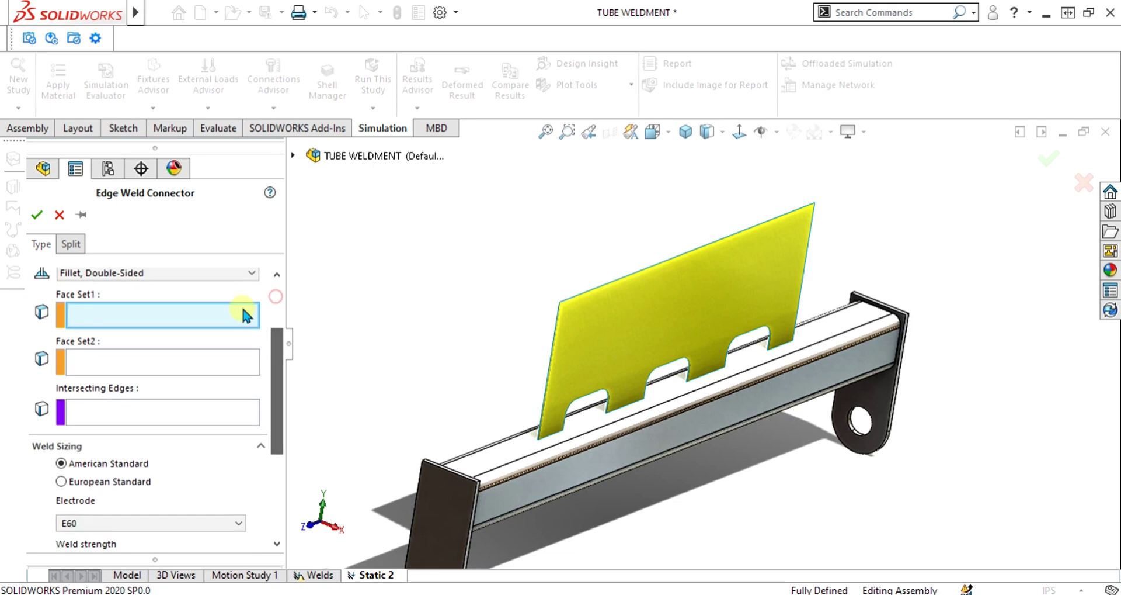
click(151, 280)
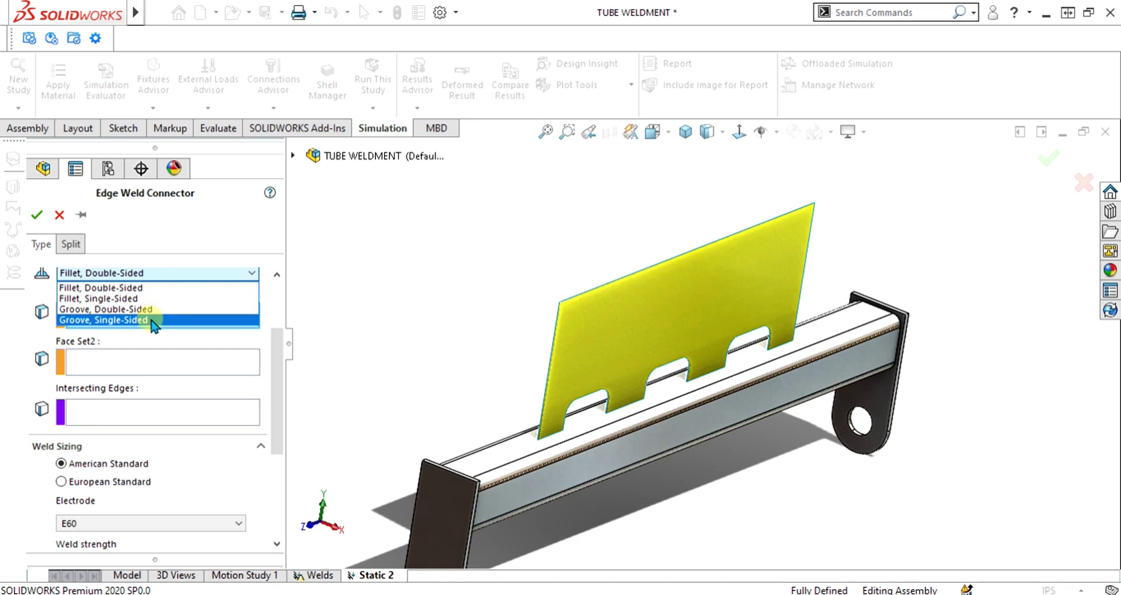
click(151, 289)
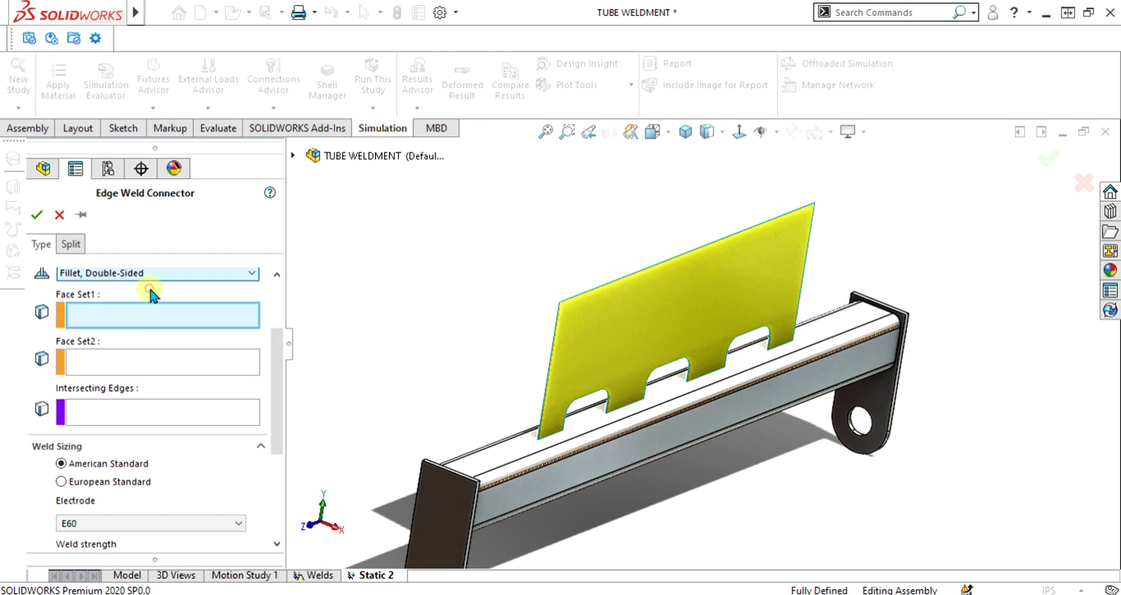
middle_drag(601, 387, 646, 395)
scroll(586, 431, down, 3)
scroll(590, 437, down, 3)
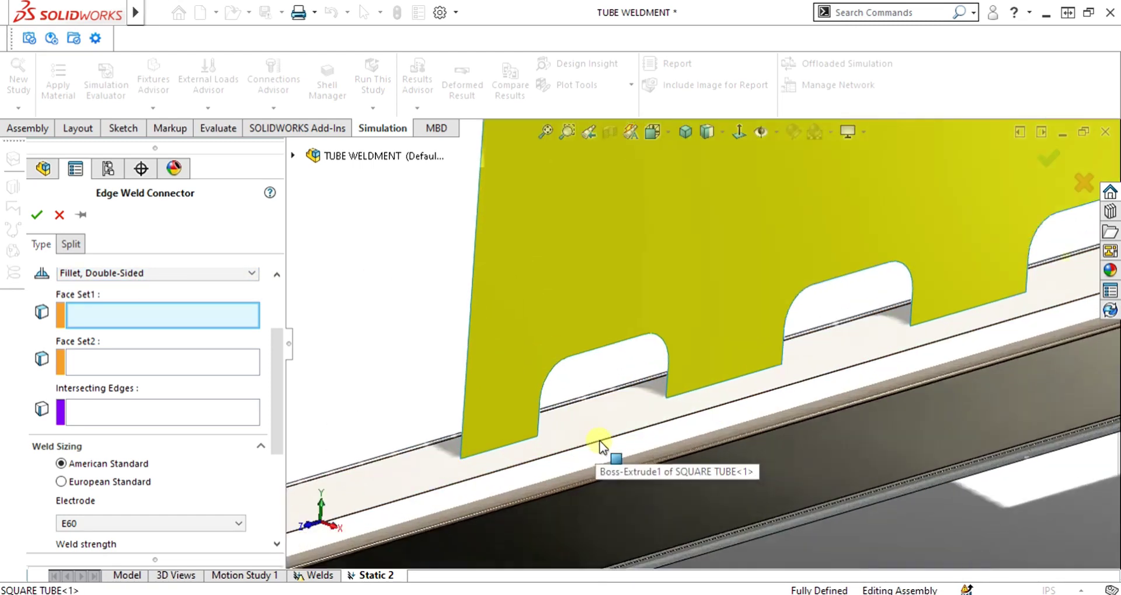
click(160, 274)
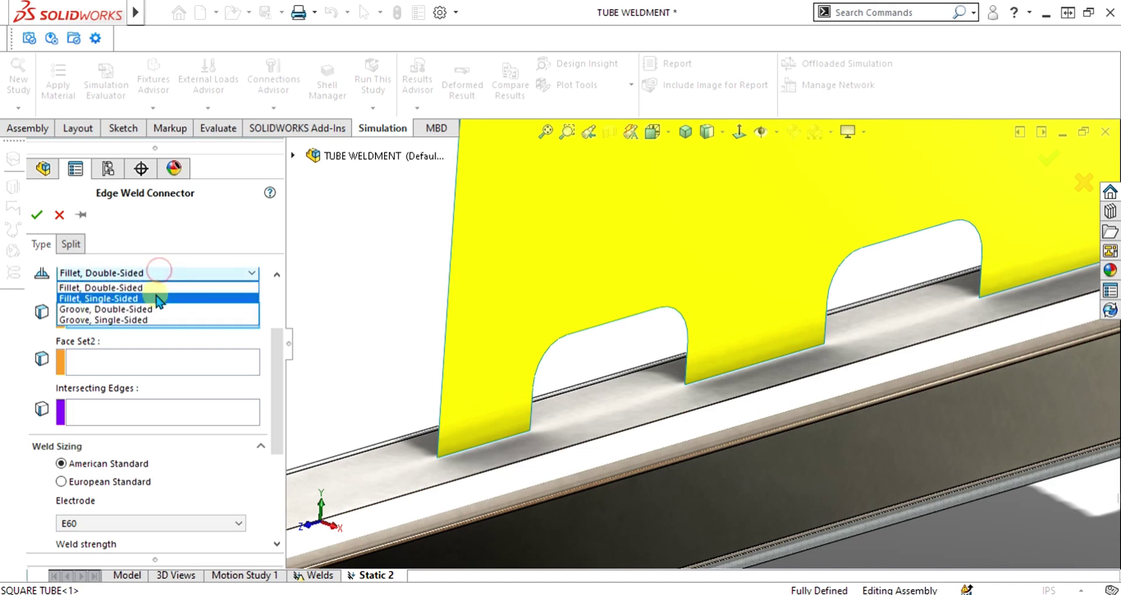
click(154, 286)
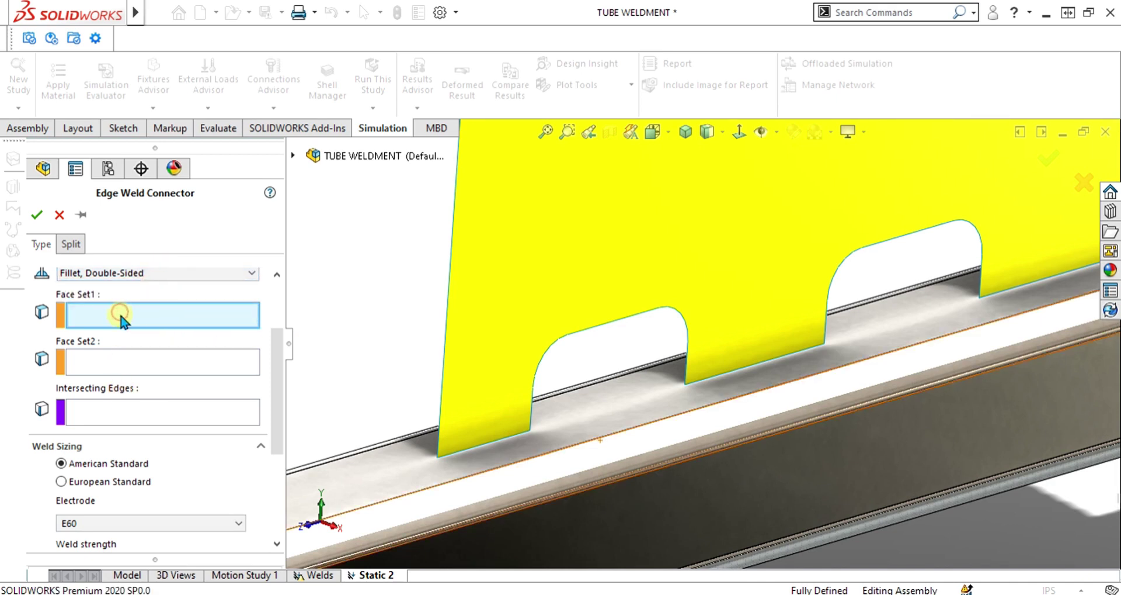
Assign the WEB-1 face to Face Set1 and the square tube's top face to Face Set2, and inspect the intersecting edges
click(610, 253)
click(183, 359)
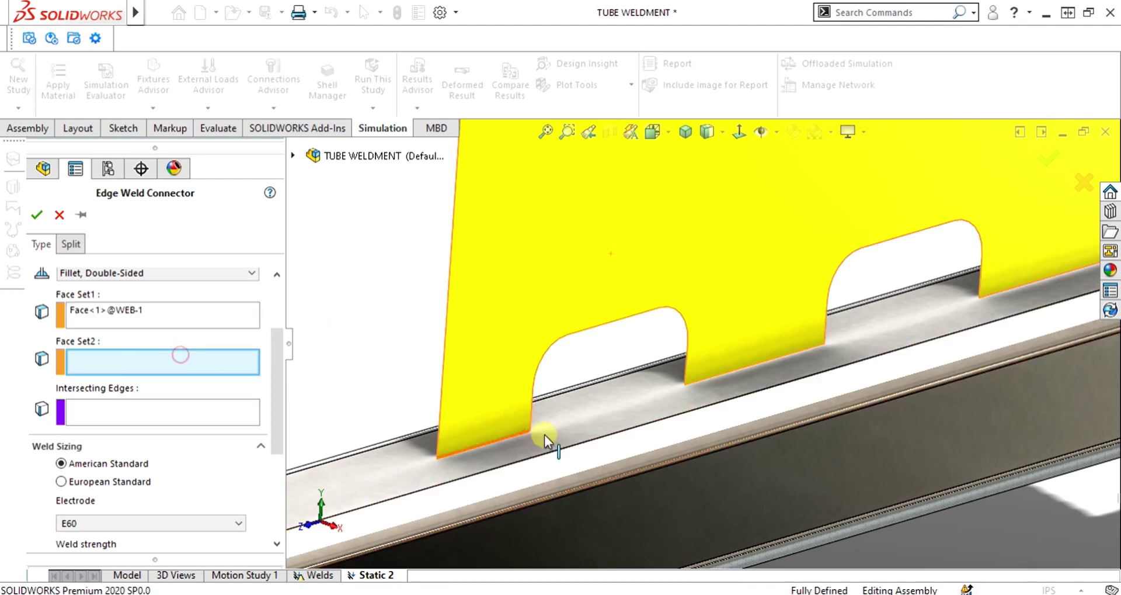
click(588, 418)
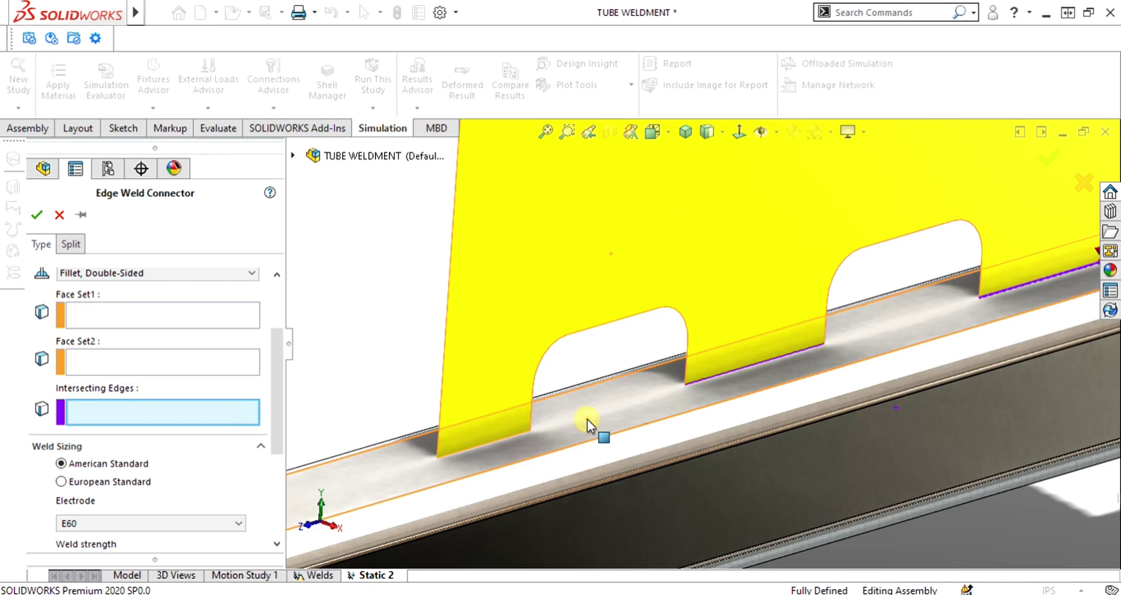
scroll(589, 414, up, 5)
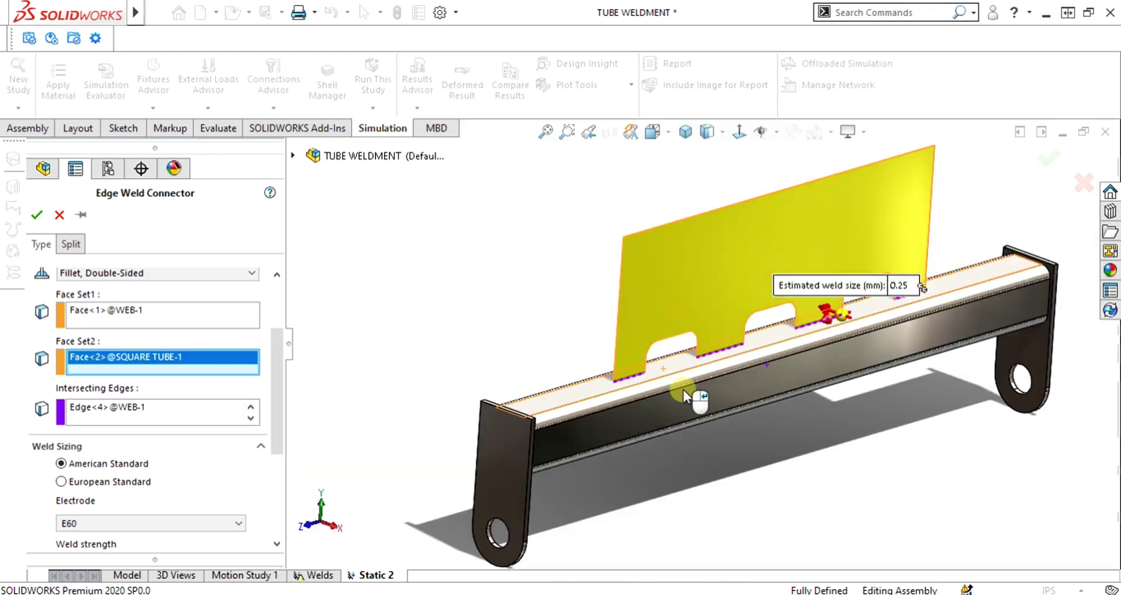
scroll(636, 356, down, 5)
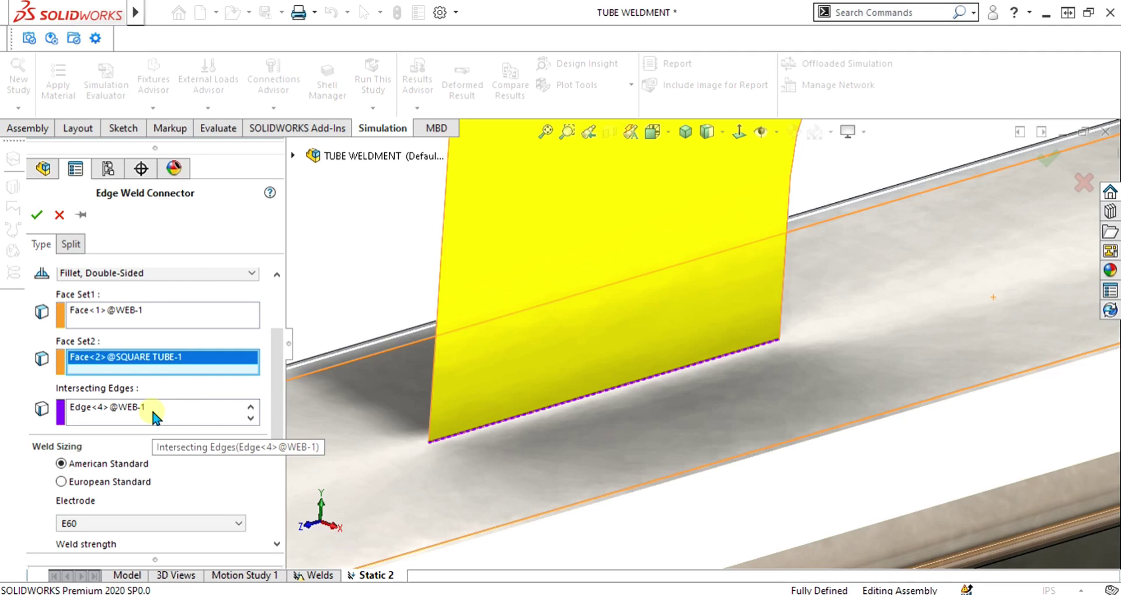
scroll(543, 417, down, 2)
middle_drag(529, 419, 560, 392)
scroll(671, 357, up, 5)
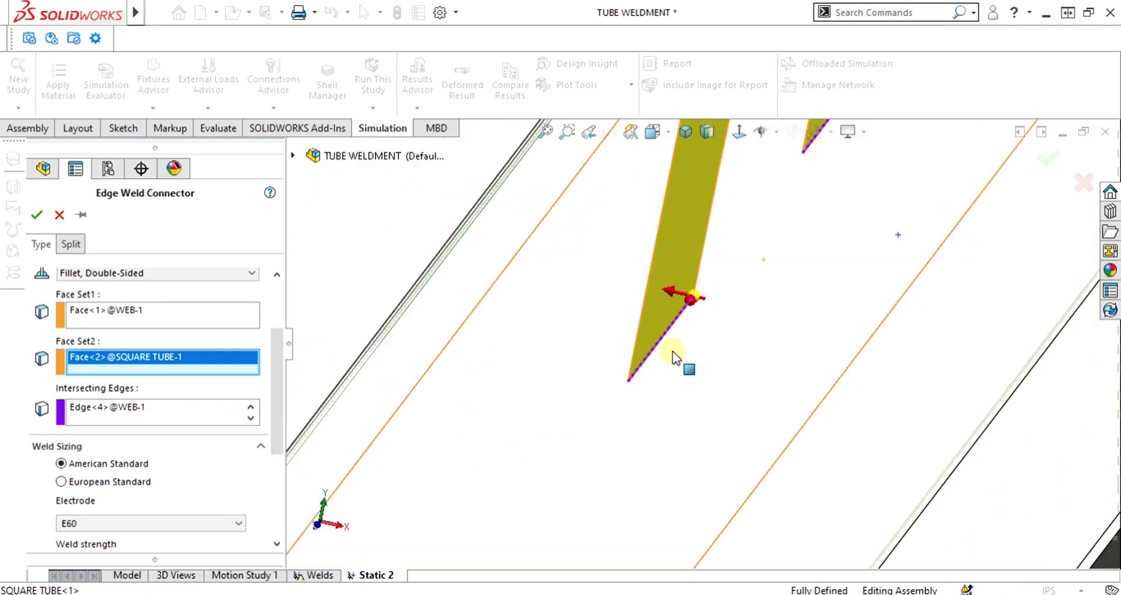
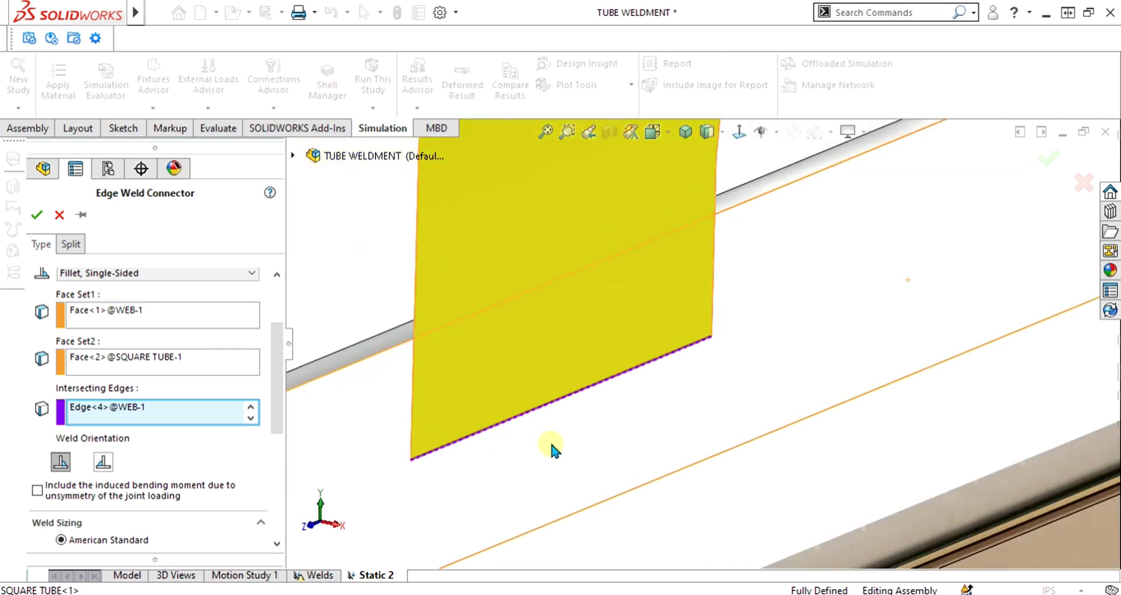
Try the reversed weld orientation for a single-sided fillet, and return the weld type to Fillet, Double-Sided
click(102, 465)
middle_drag(591, 350, 555, 365)
click(835, 240)
click(123, 378)
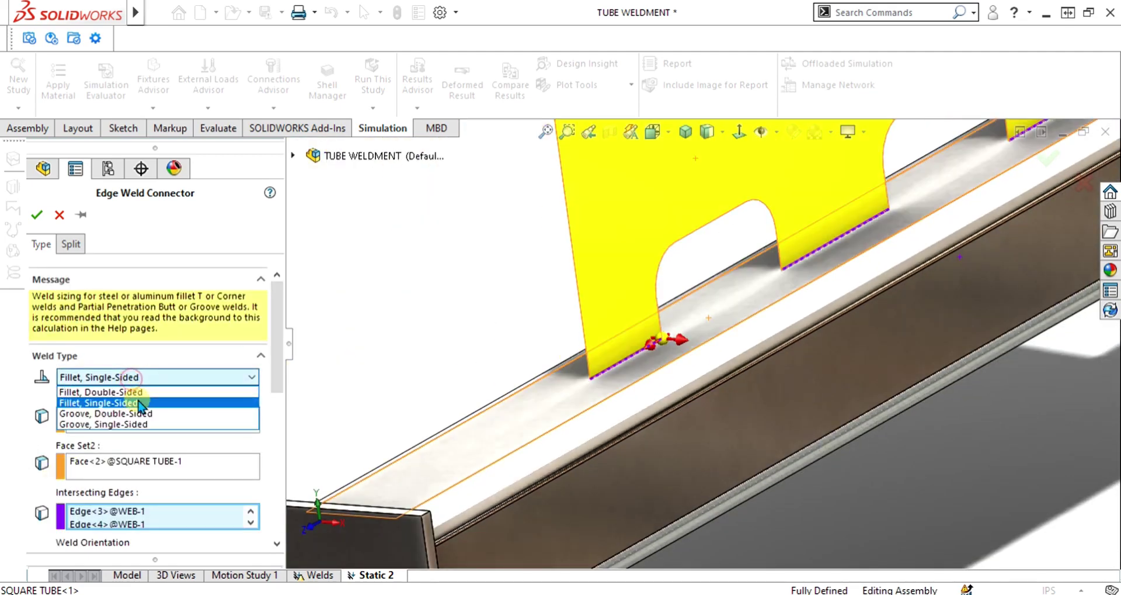
click(149, 393)
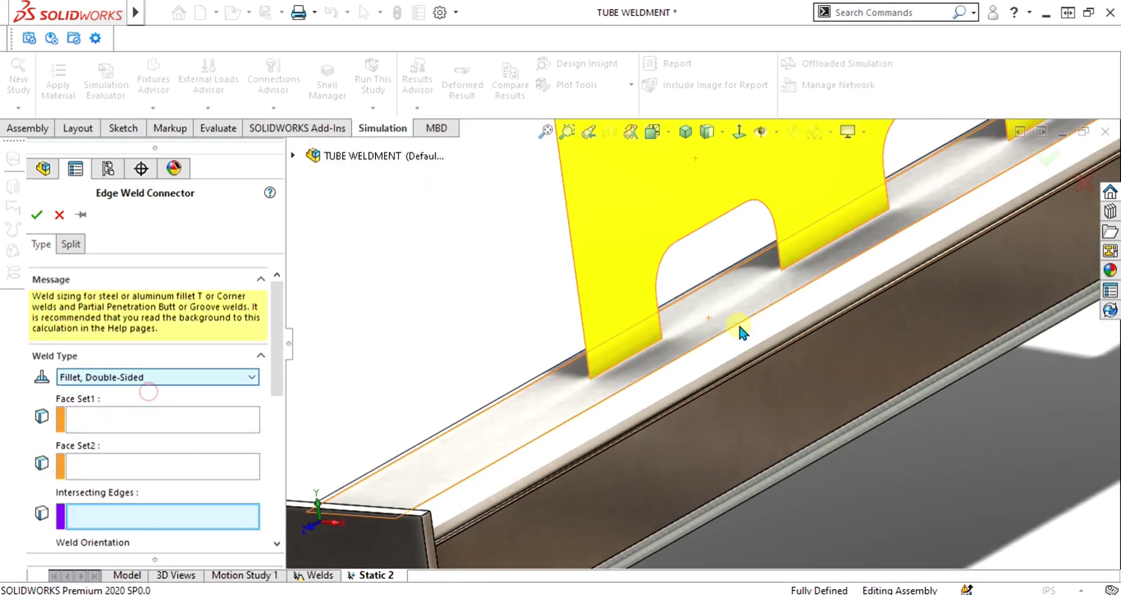
Try the European Standard weld sizing, review its weaker-part material options, and return to American Standard
drag(277, 335, 279, 437)
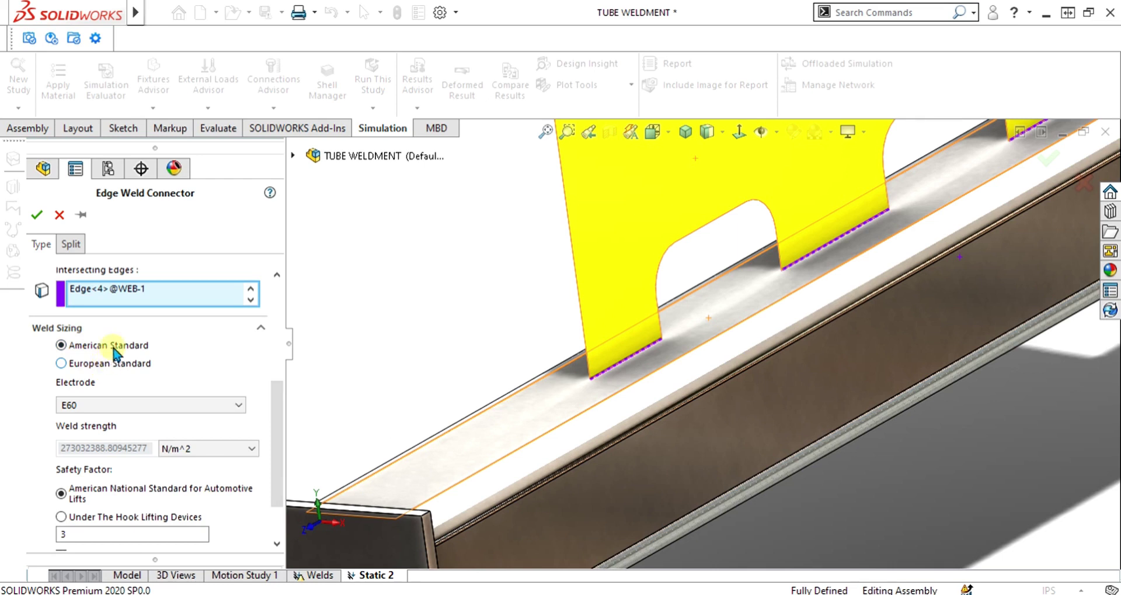
click(108, 362)
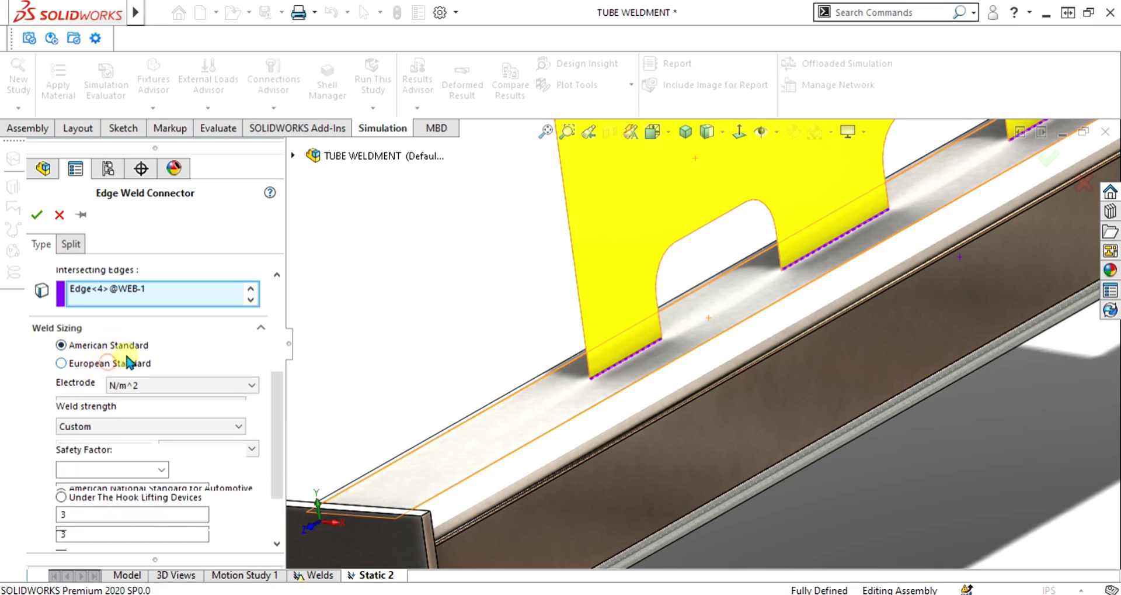
click(163, 426)
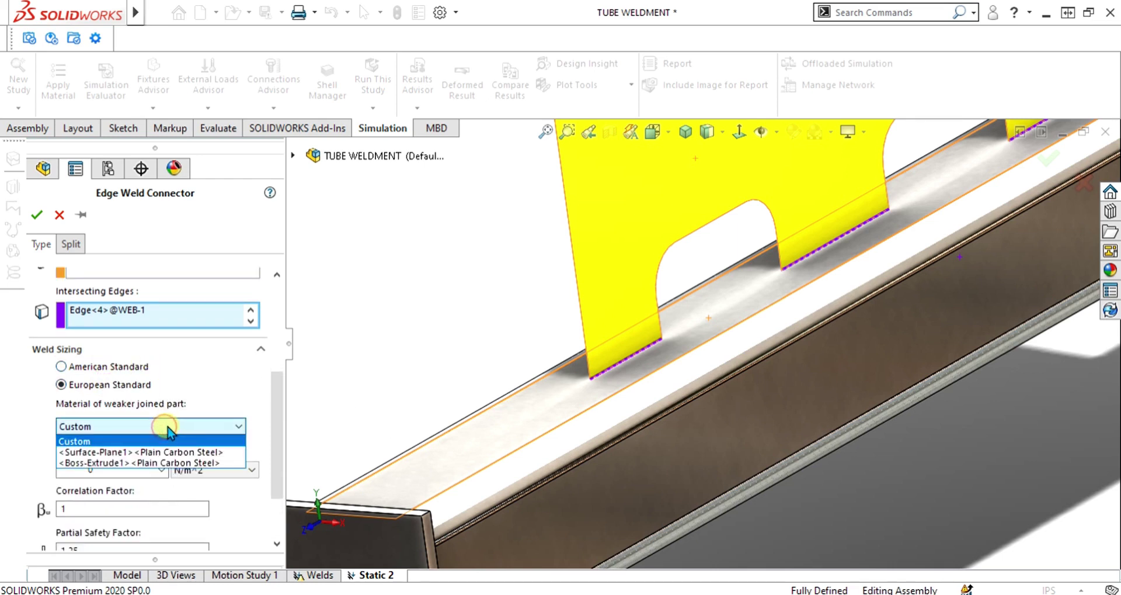
click(169, 431)
click(124, 430)
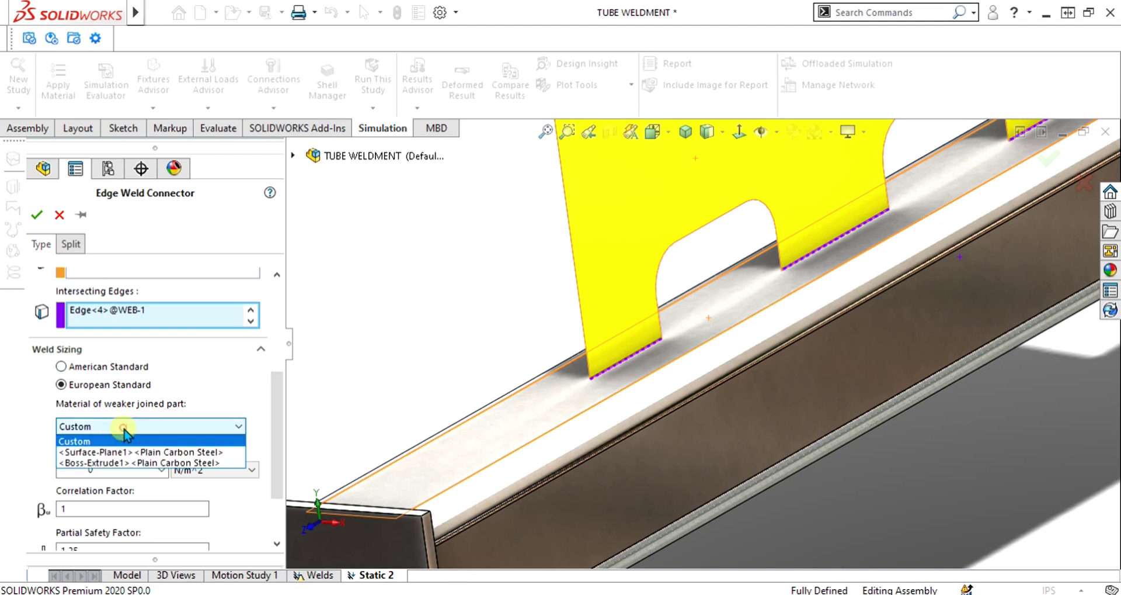
click(120, 431)
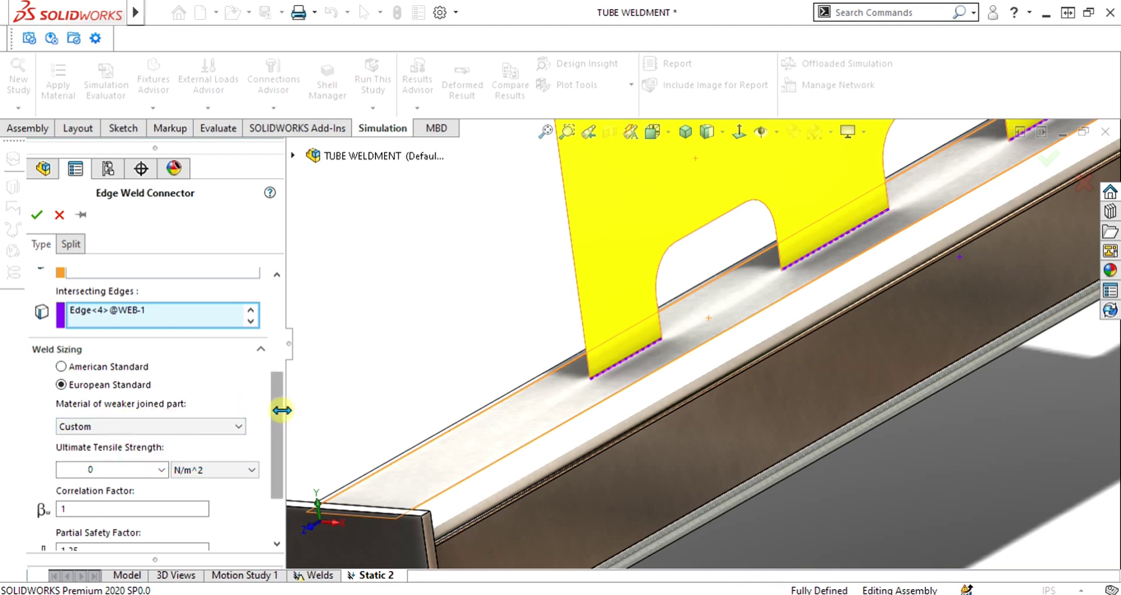
drag(280, 408, 278, 424)
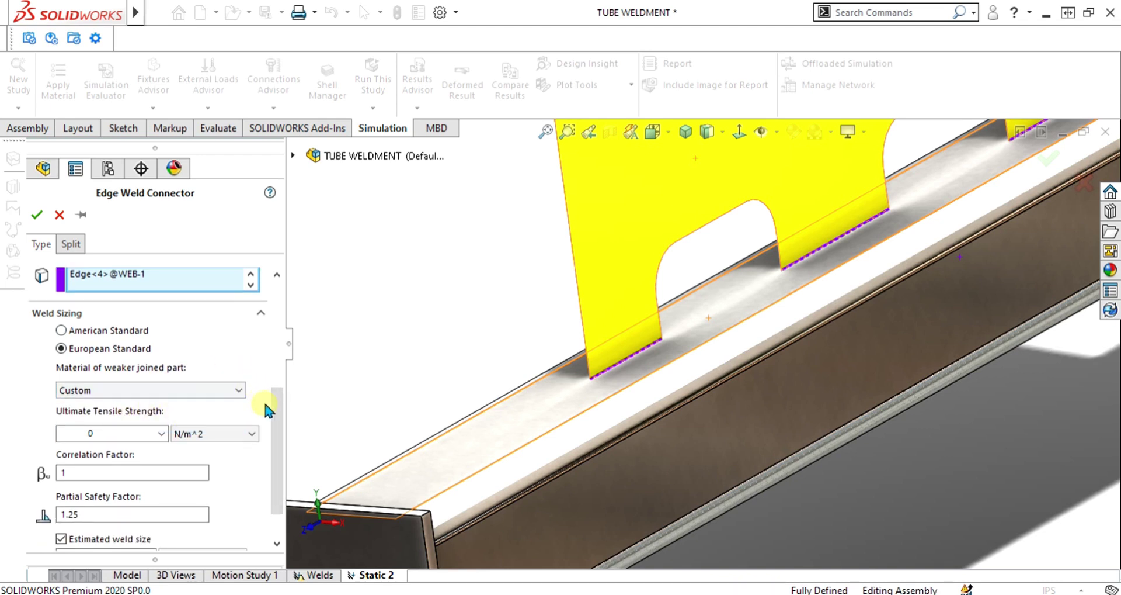
scroll(266, 403, up, 1)
click(110, 368)
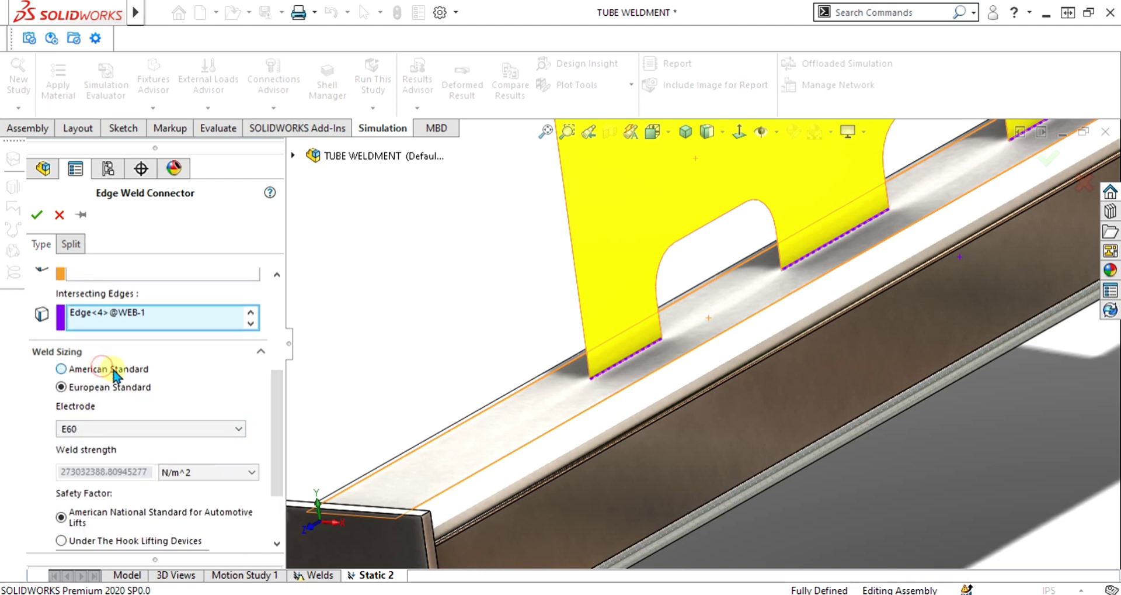
Keep E60 as the weld electrode and set the estimated weld size to 0.188 in
click(117, 428)
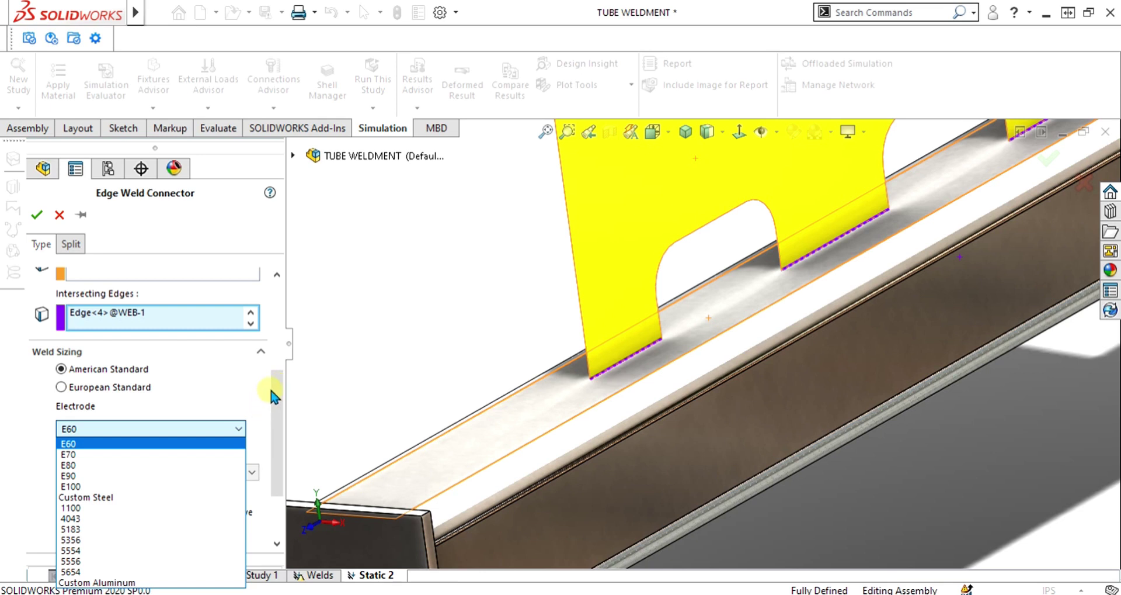
click(88, 446)
scroll(103, 468, down, 3)
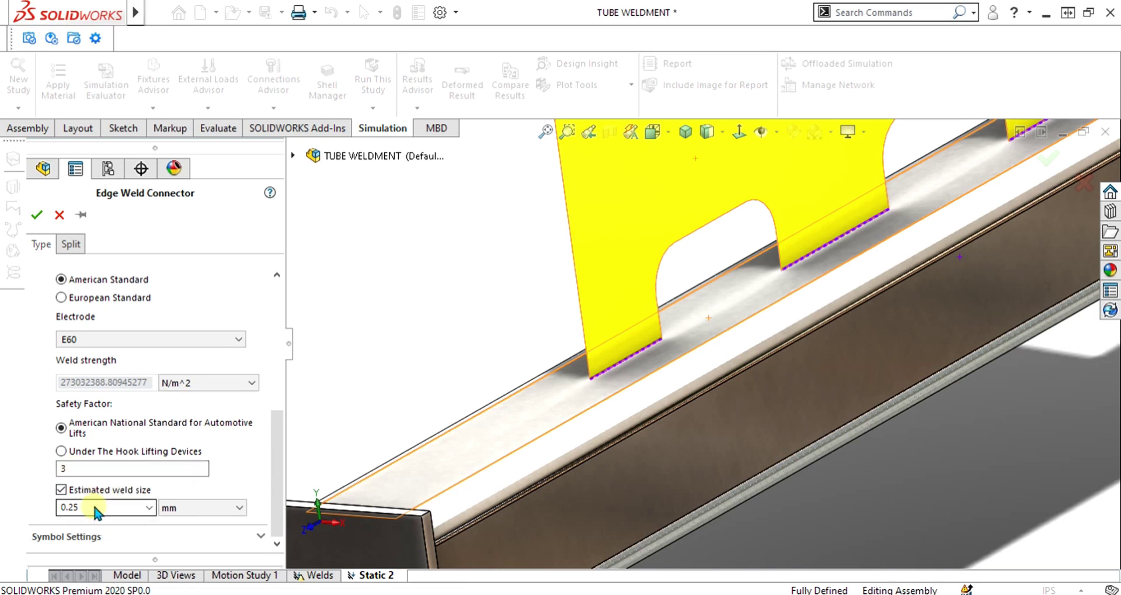
drag(93, 503, 38, 488)
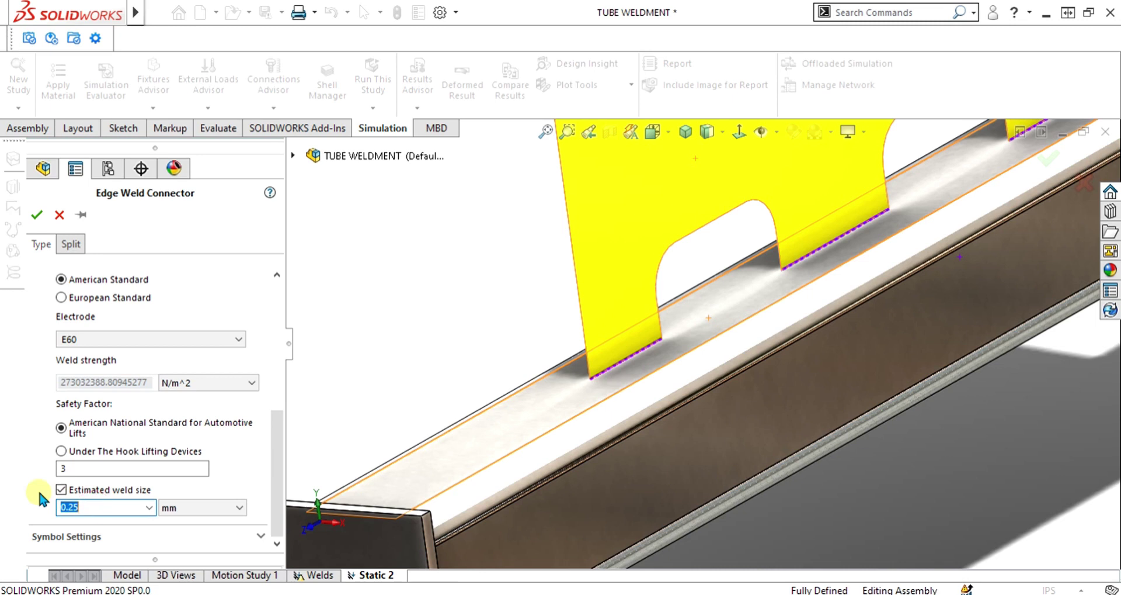
text(0.30)
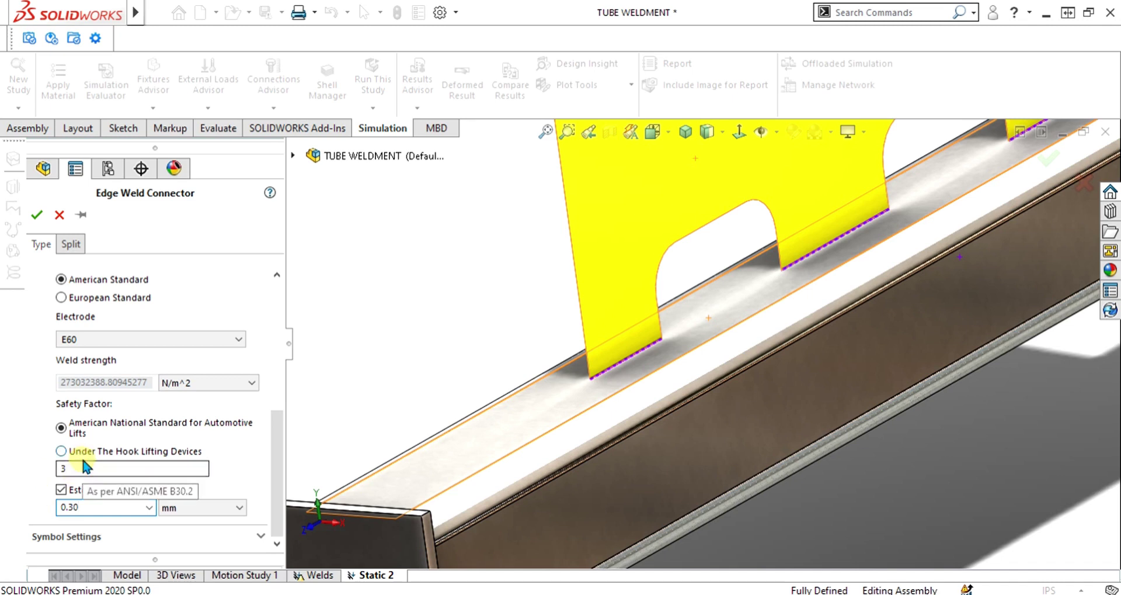
click(188, 505)
click(165, 418)
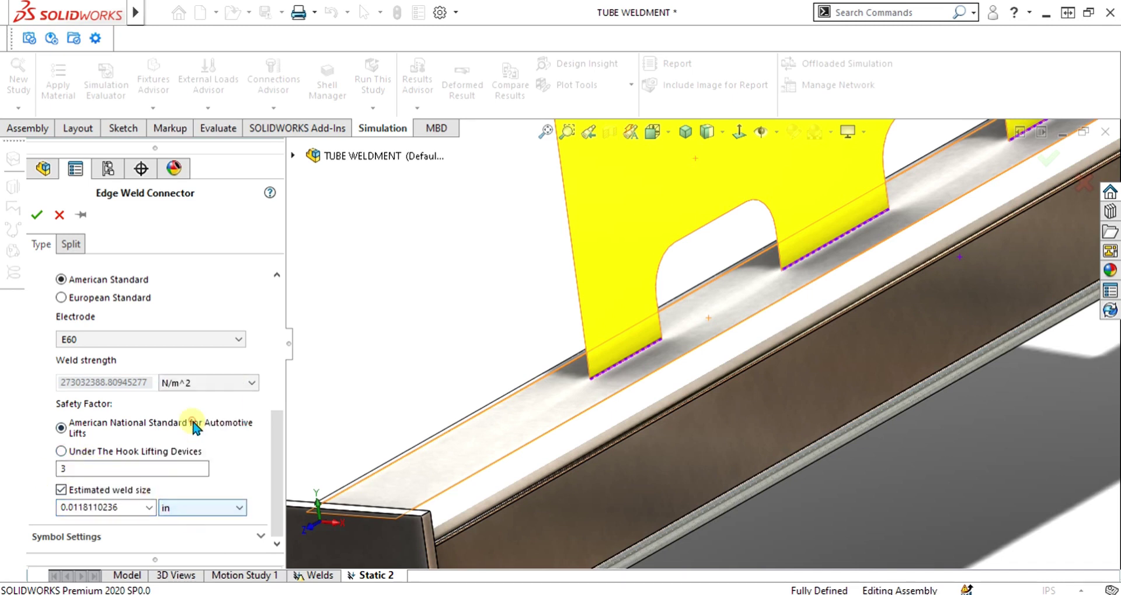
text(0.1)
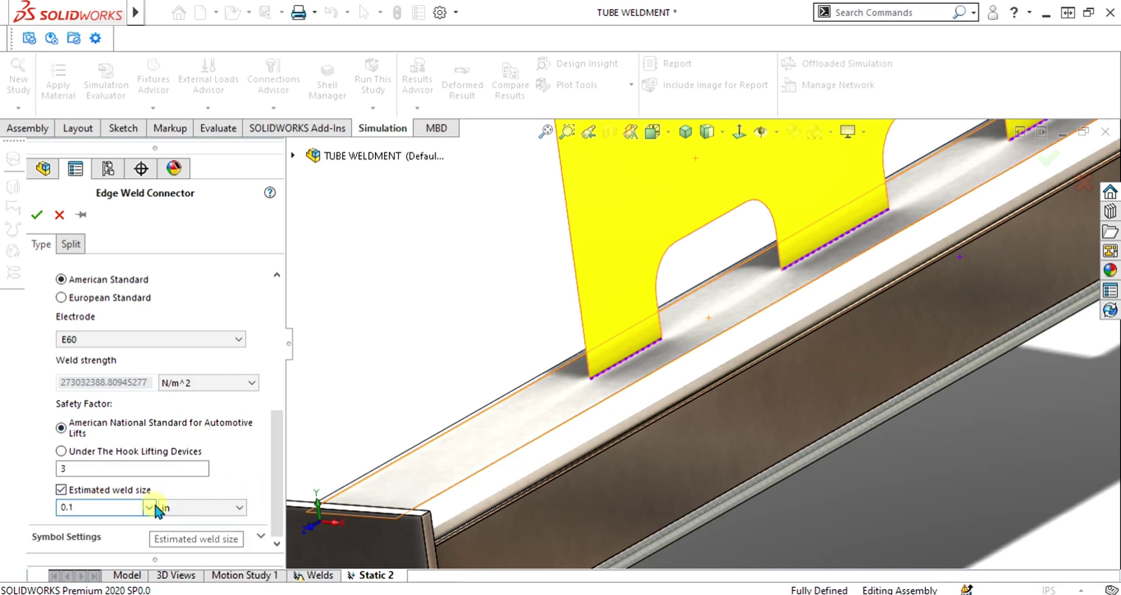
text(88)
Set the weld safety factor to 6 and accept the edge weld connector
click(166, 467)
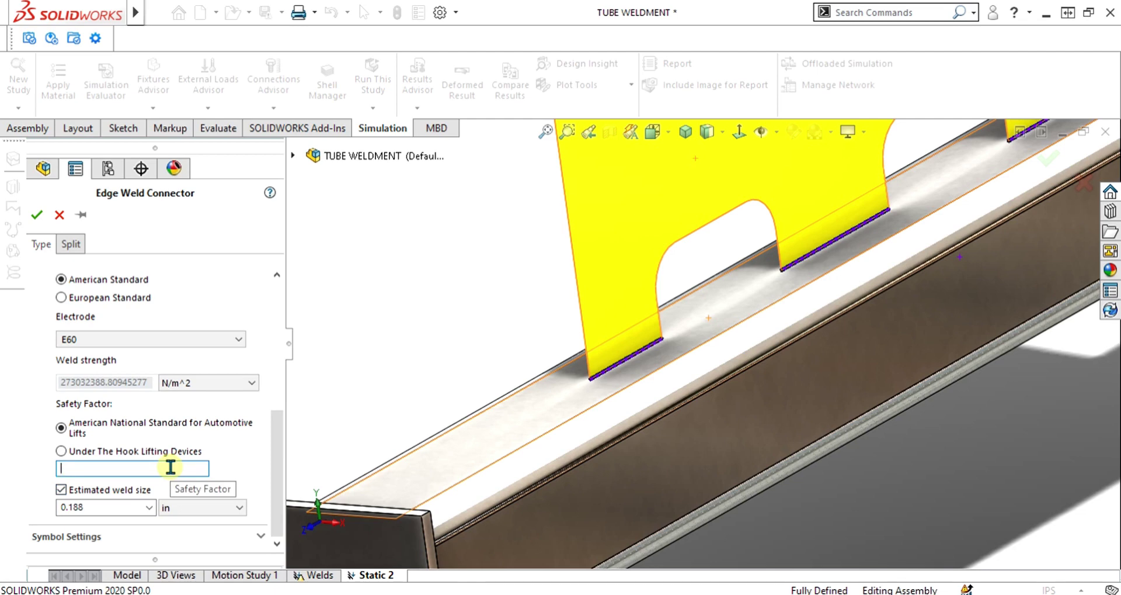
scroll(429, 357, down, 3)
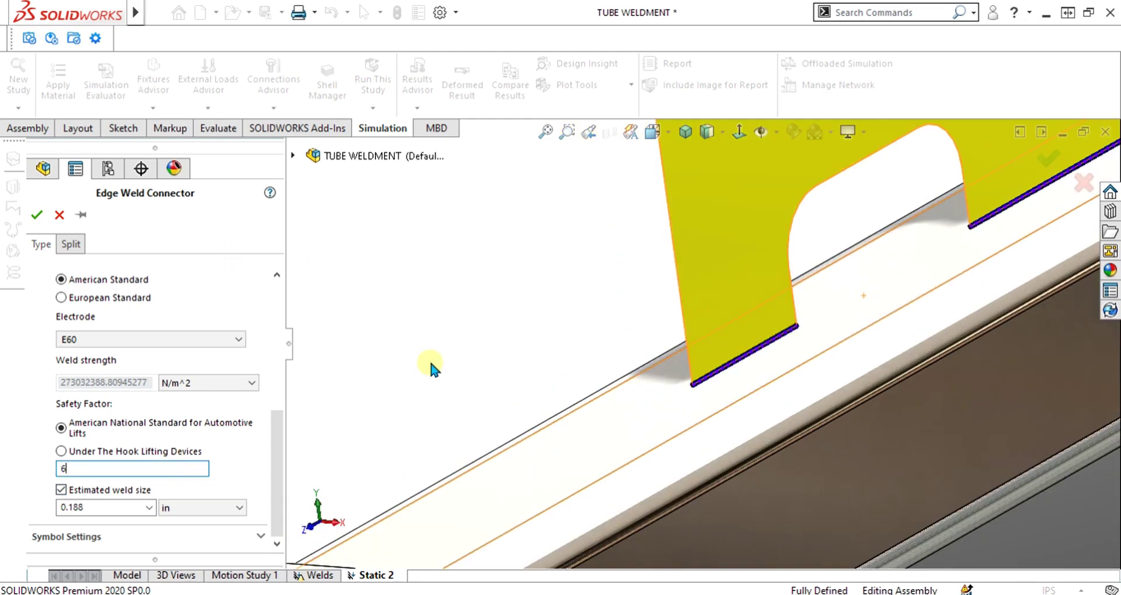
click(35, 213)
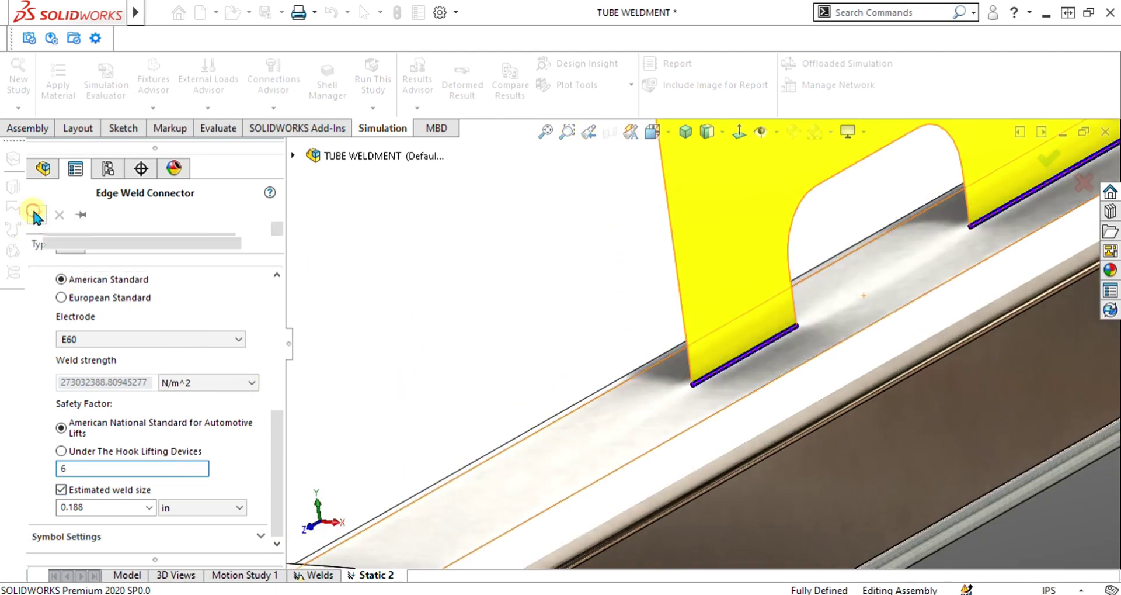
Add a Fixed Geometry fixture to the upper edge of the yellow web plate
scroll(489, 325, up, 3)
scroll(730, 328, up, 5)
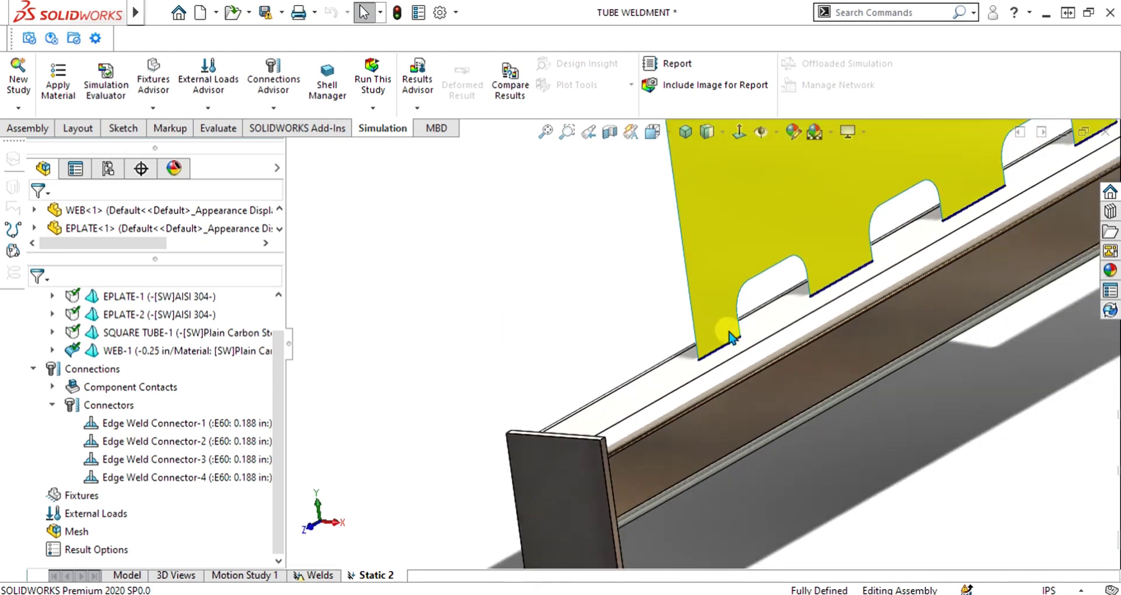
middle_drag(738, 325, 759, 400)
right_click(88, 494)
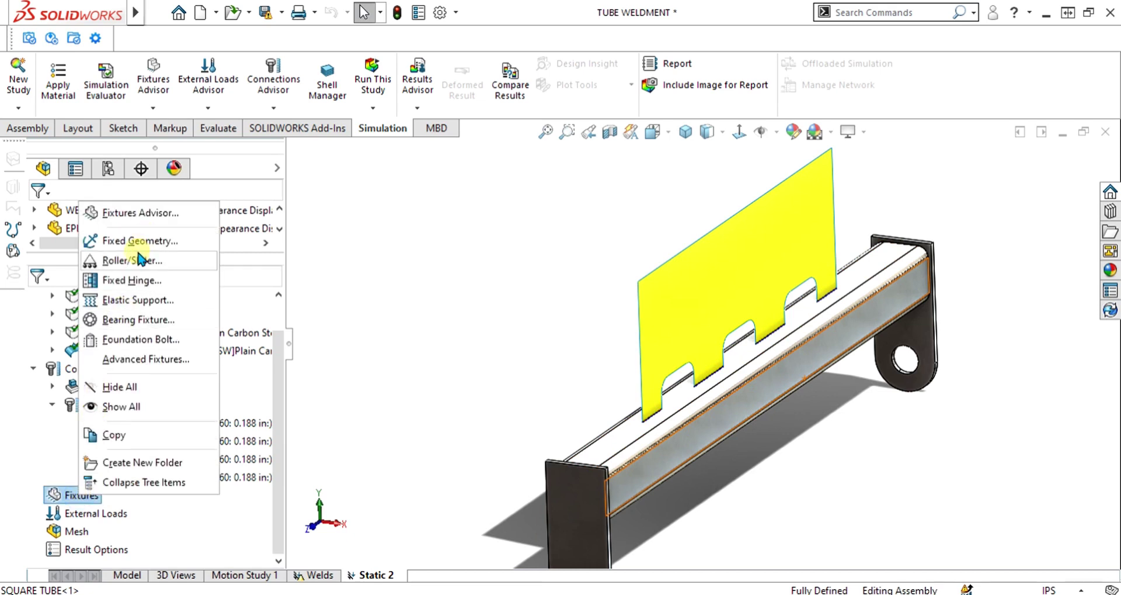
click(146, 240)
click(699, 234)
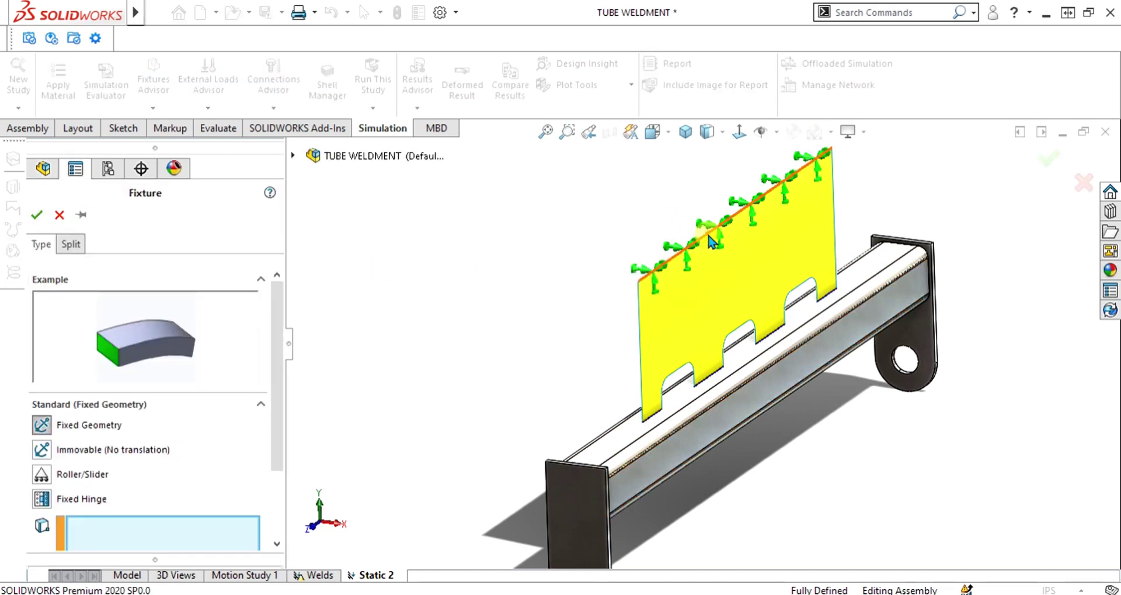
click(36, 214)
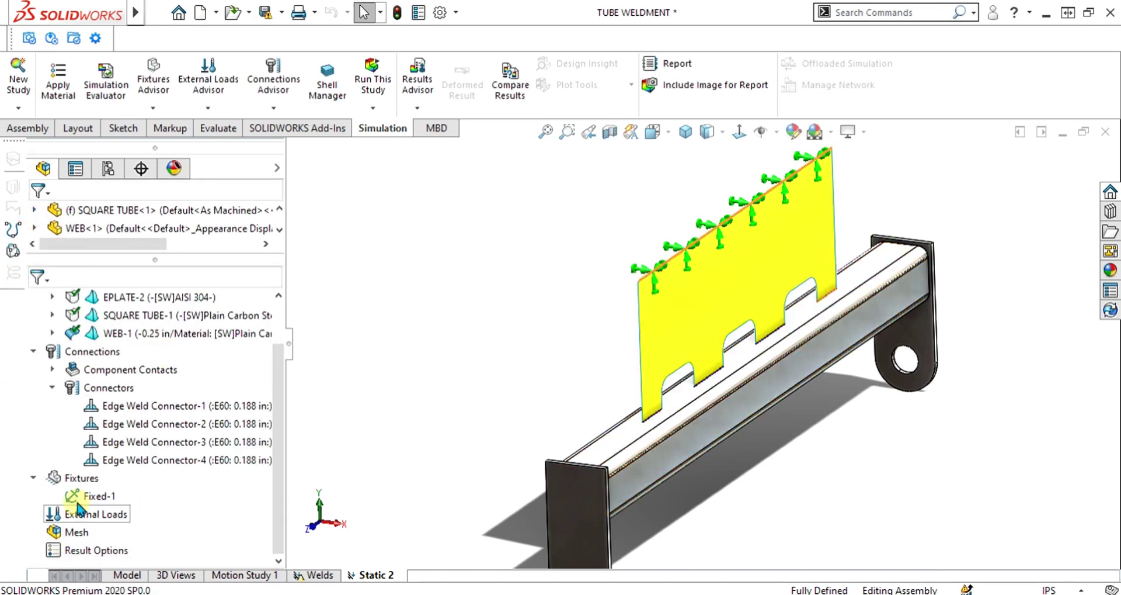
Start a force load on the lower face of the hole in end plate EPLATE-1
right_click(87, 514)
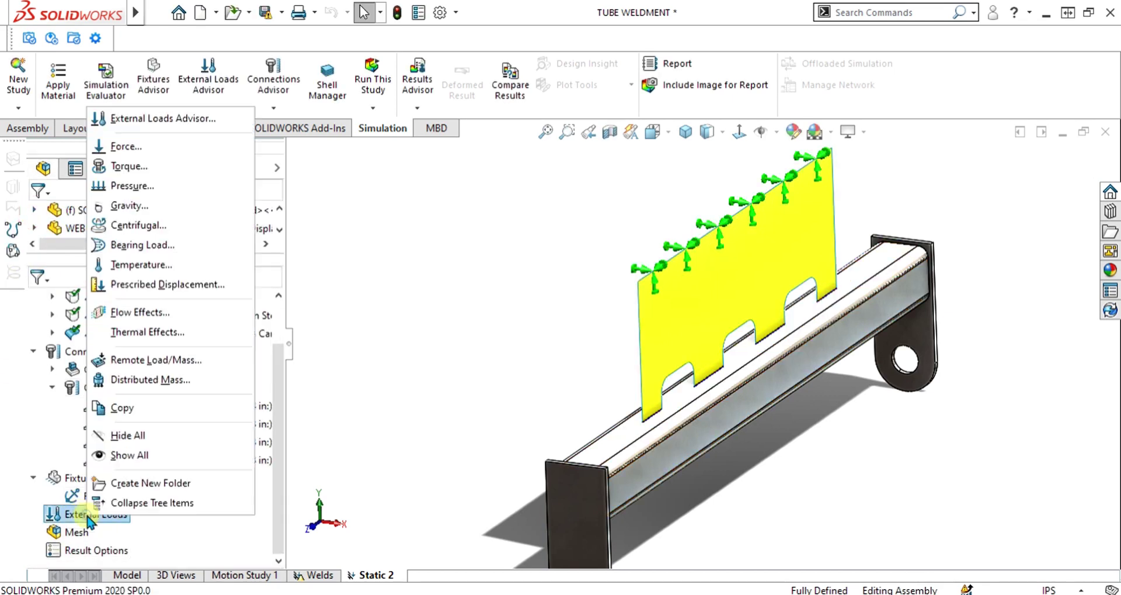
click(144, 146)
middle_drag(895, 461, 666, 310)
scroll(637, 473, down, 5)
click(662, 346)
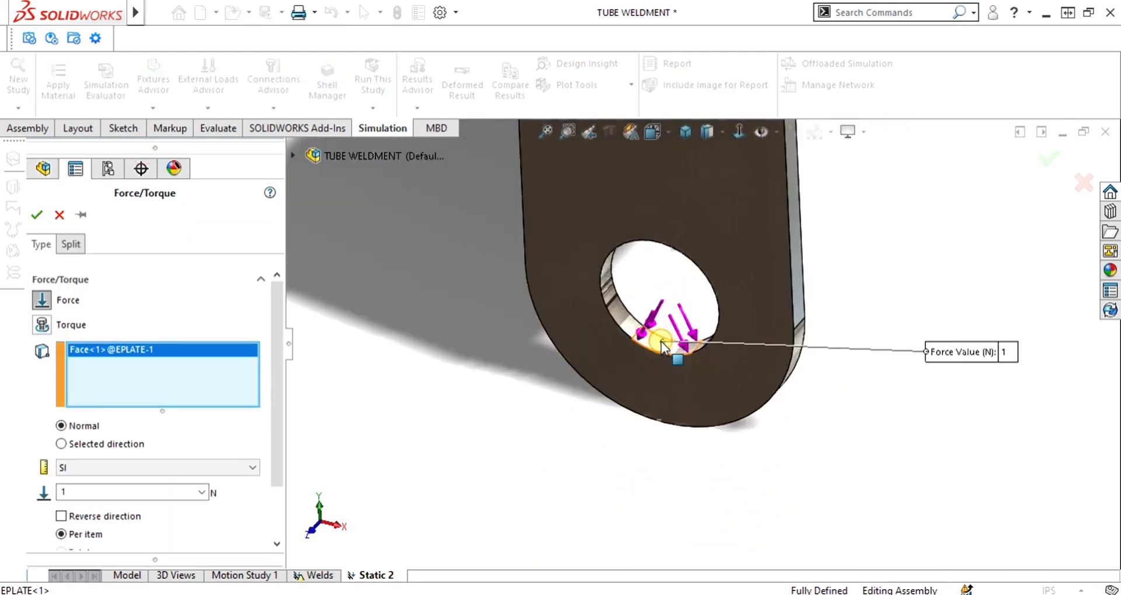
scroll(672, 351, down, 5)
middle_drag(734, 376, 725, 408)
scroll(713, 347, up, 5)
mouse_move(714, 347)
middle_down()
mouse_move(718, 377)
mouse_move(738, 383)
mouse_move(718, 358)
mouse_move(718, 327)
middle_up()
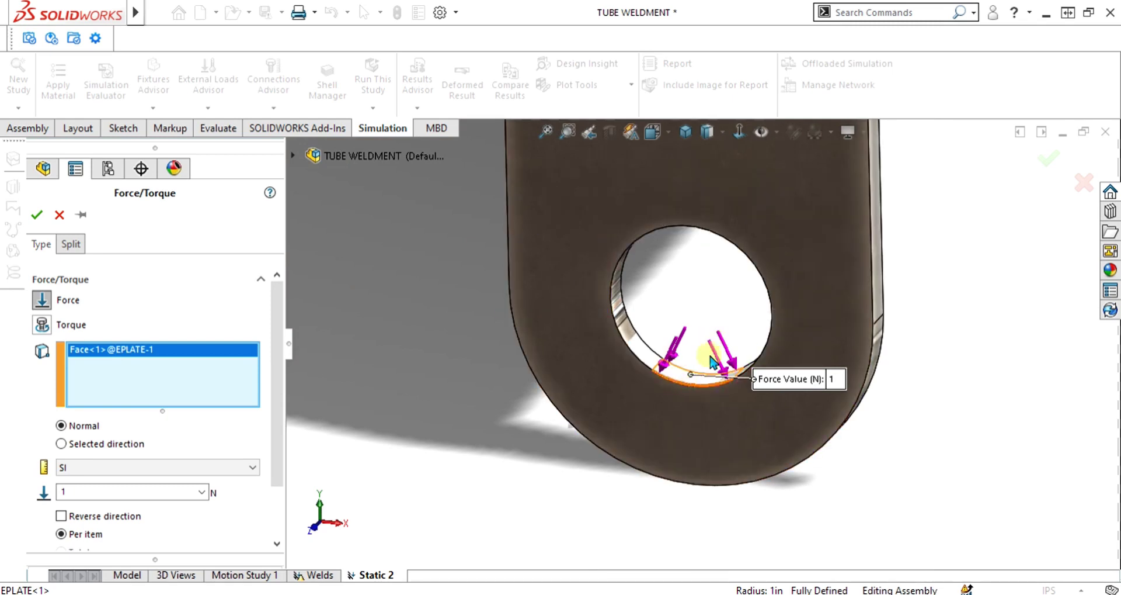
Define the force by selected direction, using the Top Plane as reference and applying it normal to the plane
scroll(278, 397, down, 2)
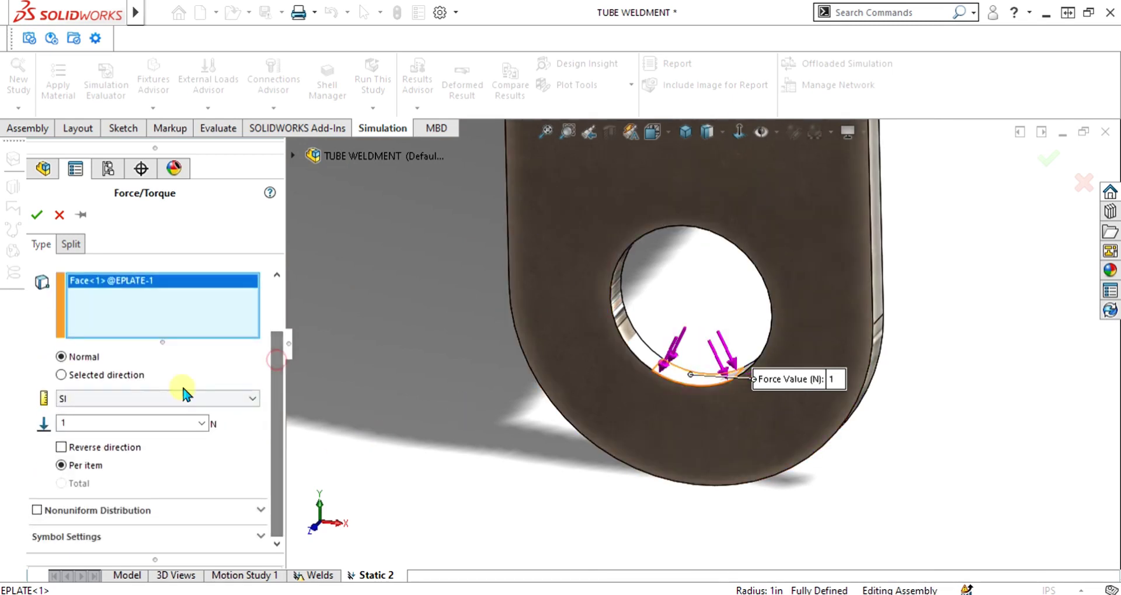
click(88, 373)
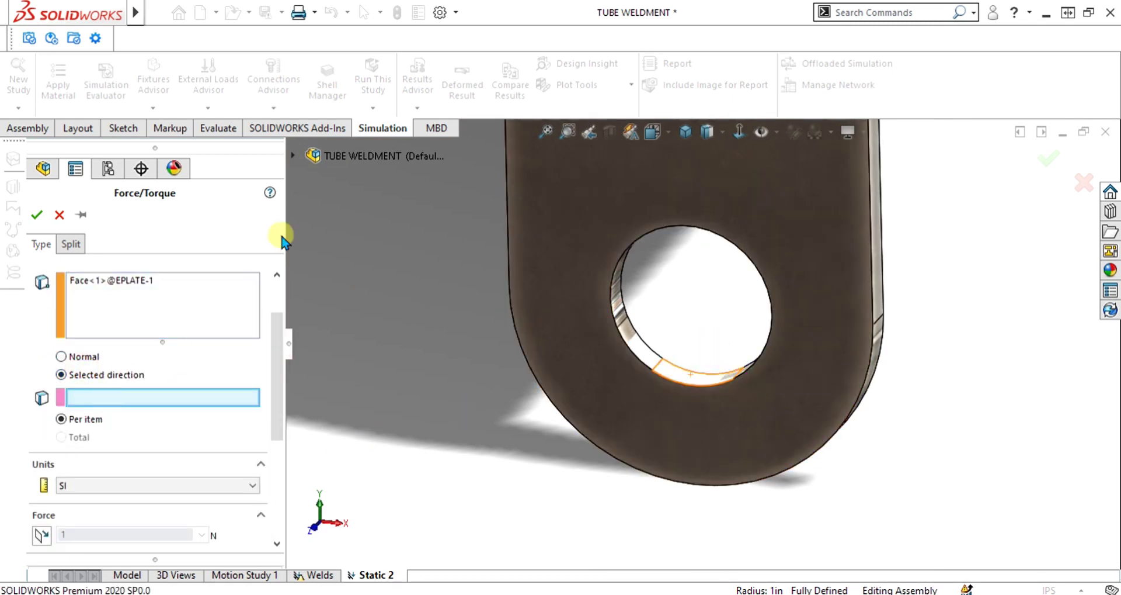
click(293, 155)
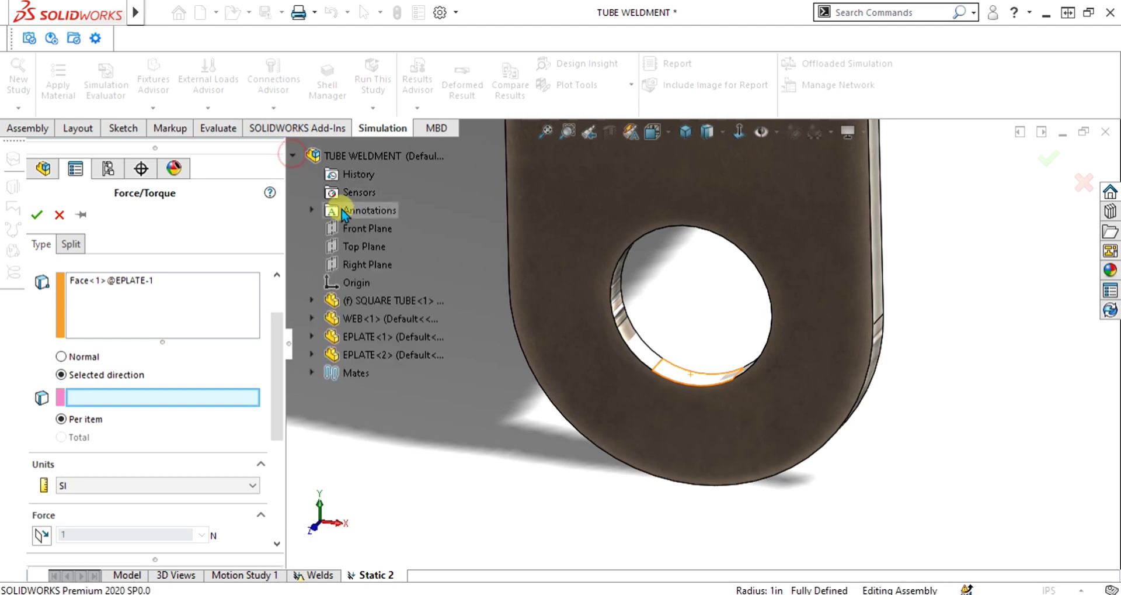
click(365, 247)
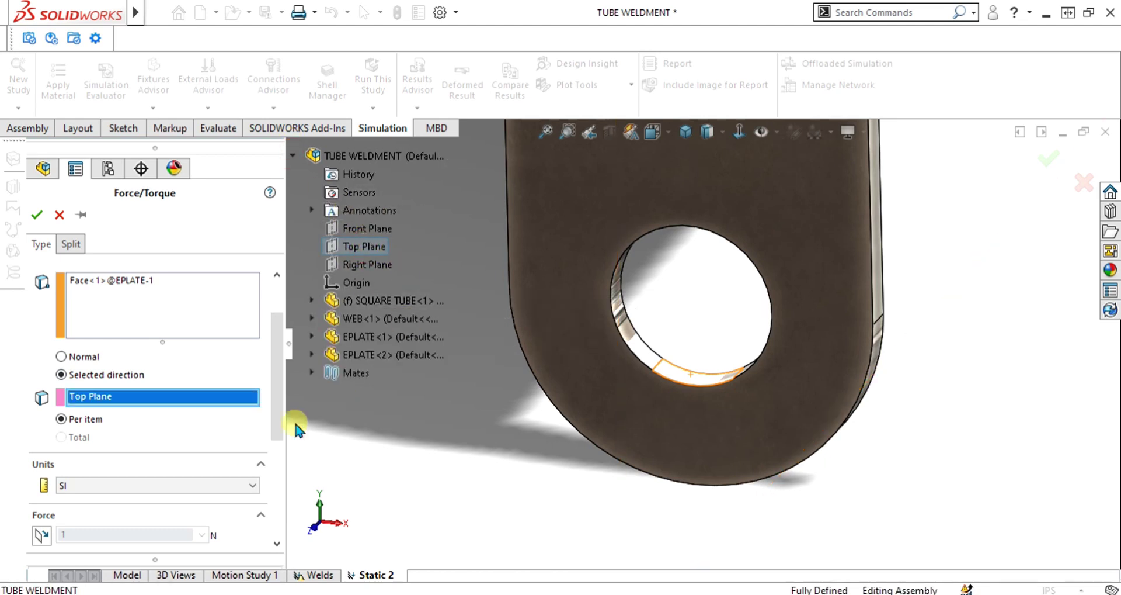
scroll(234, 409, down, 3)
click(42, 450)
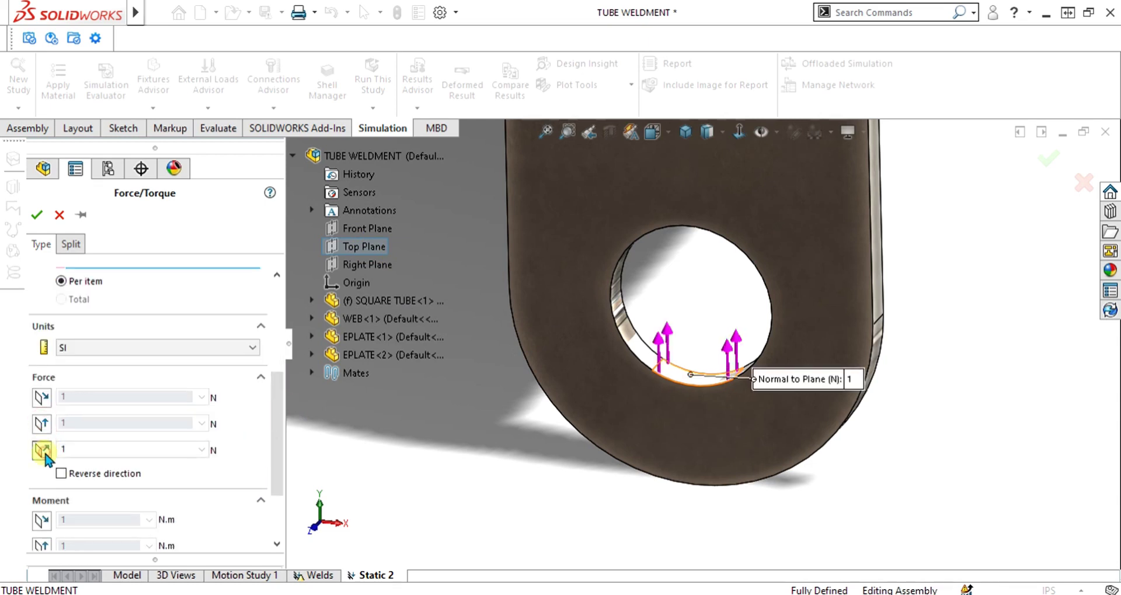
Set the force units to English (IPS), enter 500 lbf normal to the plane and accept the load
click(104, 449)
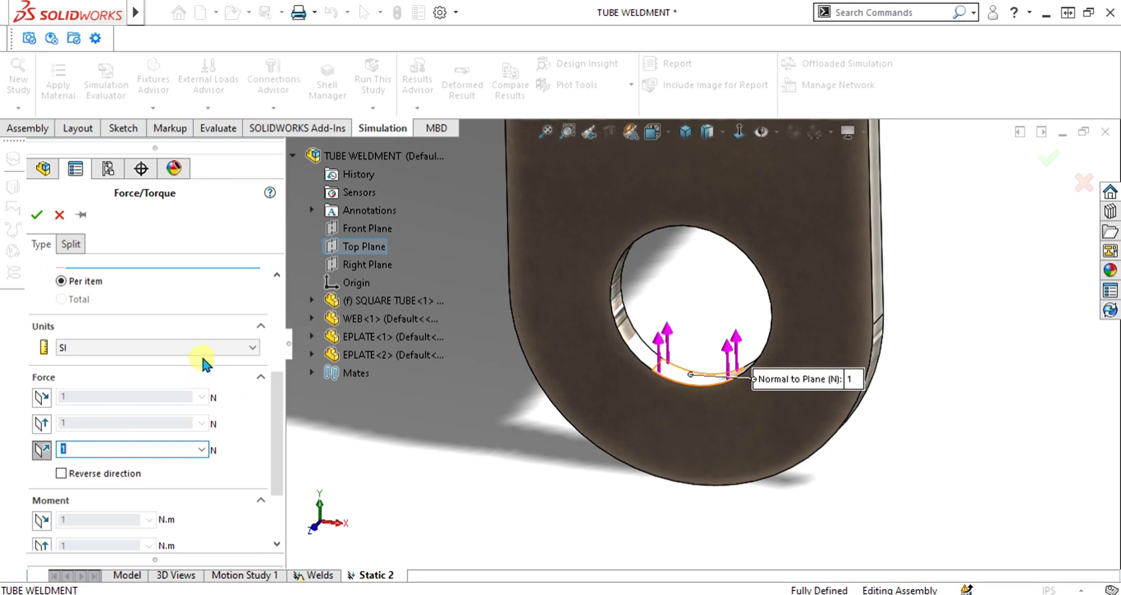
click(202, 349)
click(187, 370)
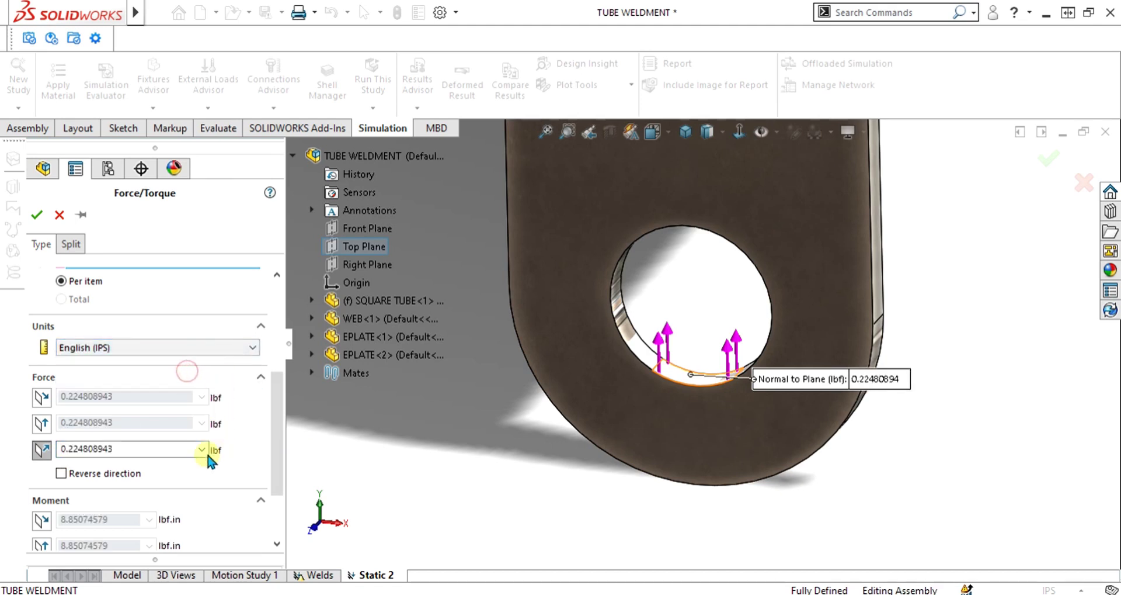
click(141, 448)
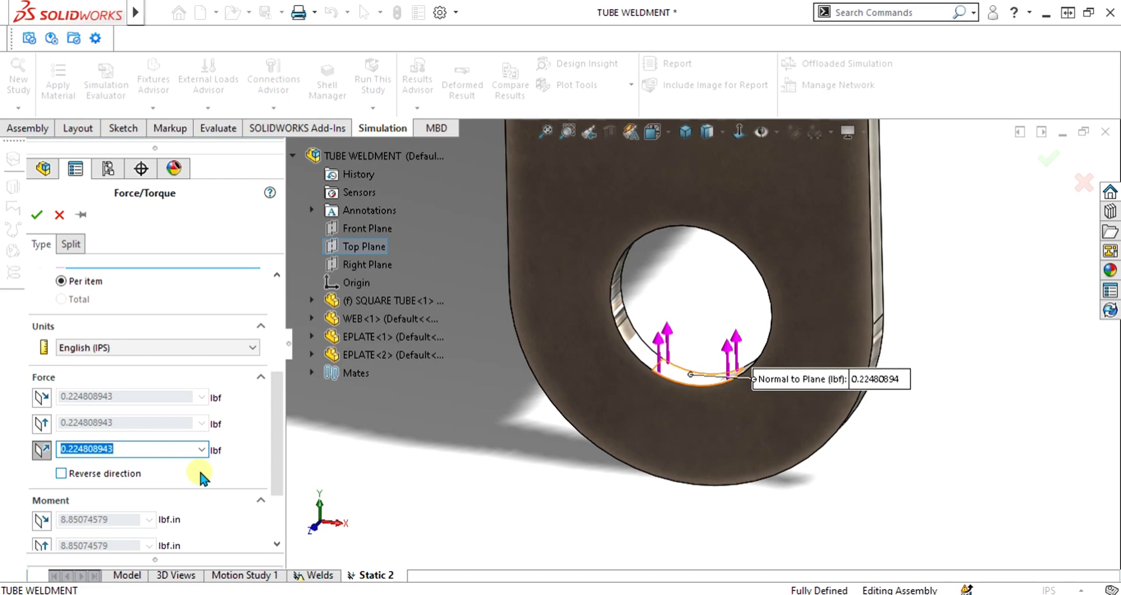
text(500)
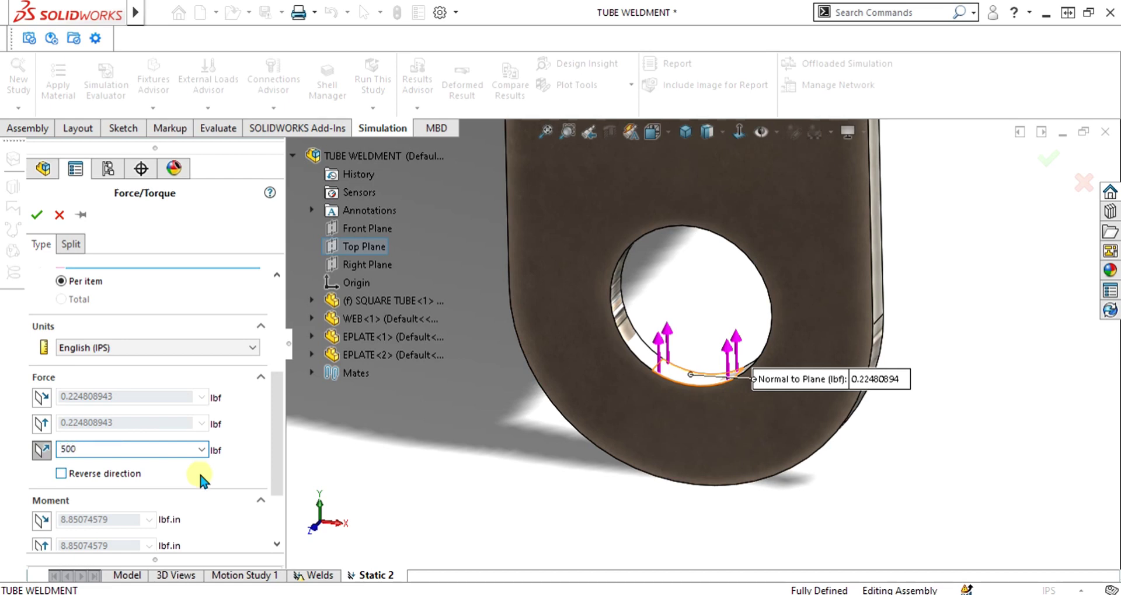
click(37, 215)
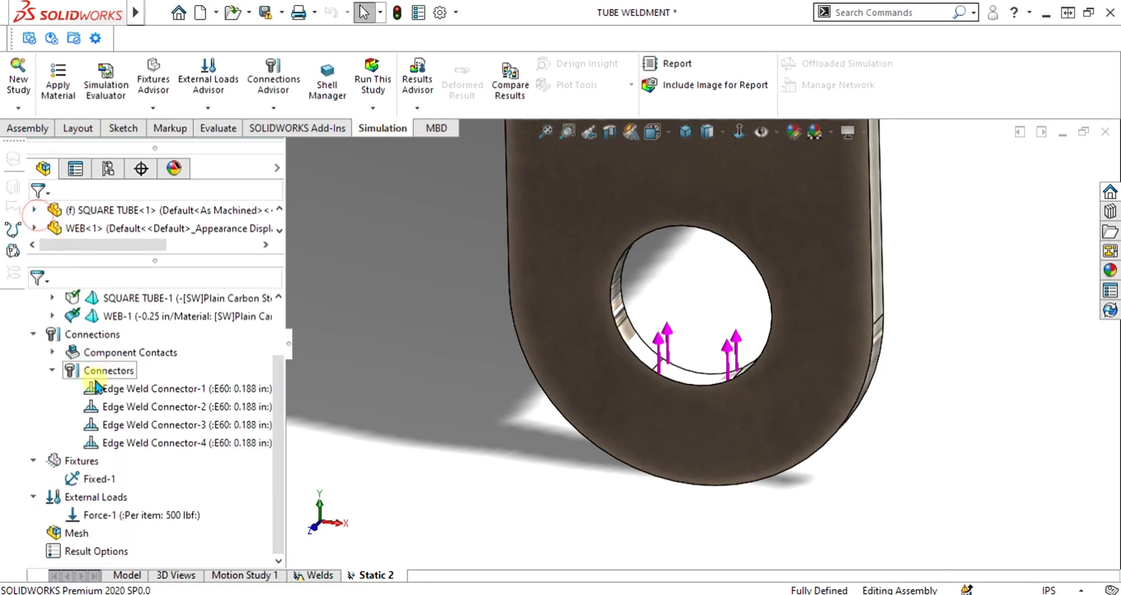
Edit the force on EPLATE-1 and reverse its direction so it acts downward
click(102, 514)
right_click(102, 514)
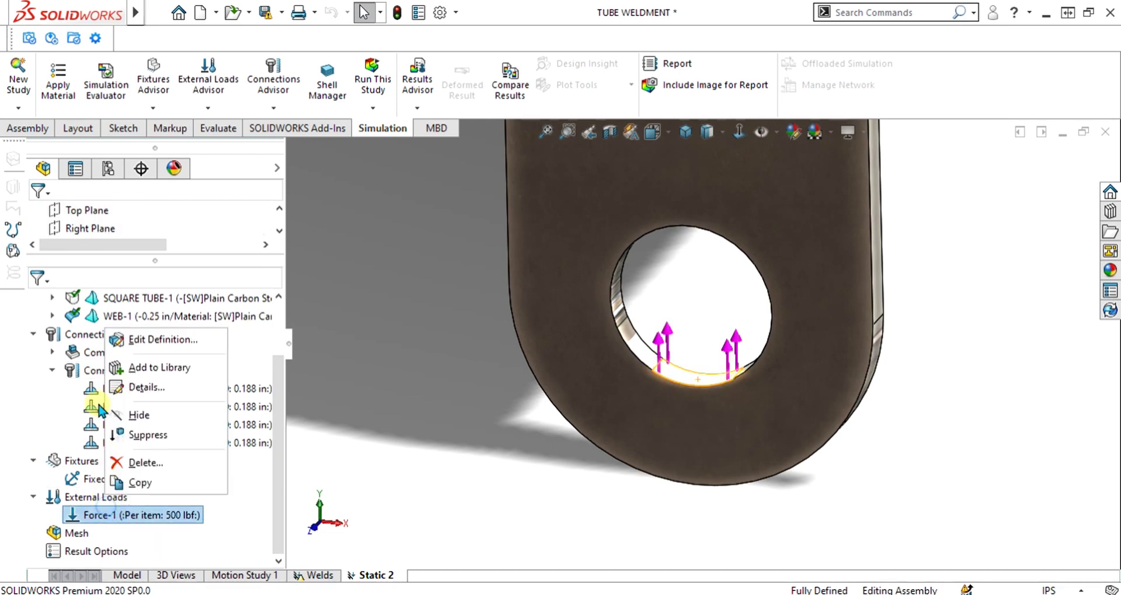
click(135, 343)
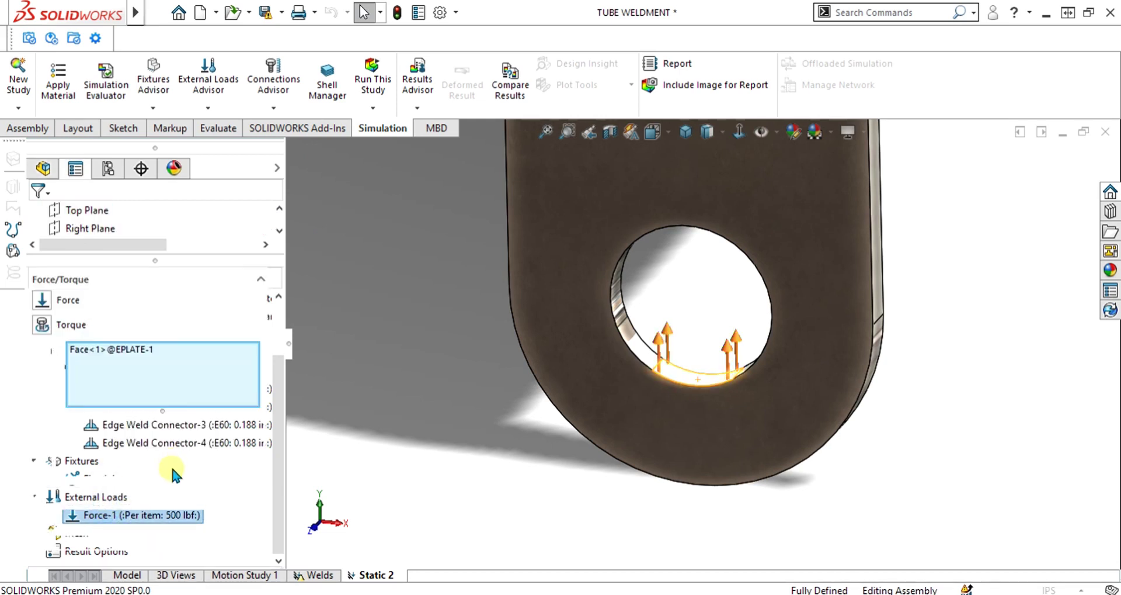
scroll(272, 401, down, 3)
scroll(272, 401, down, 5)
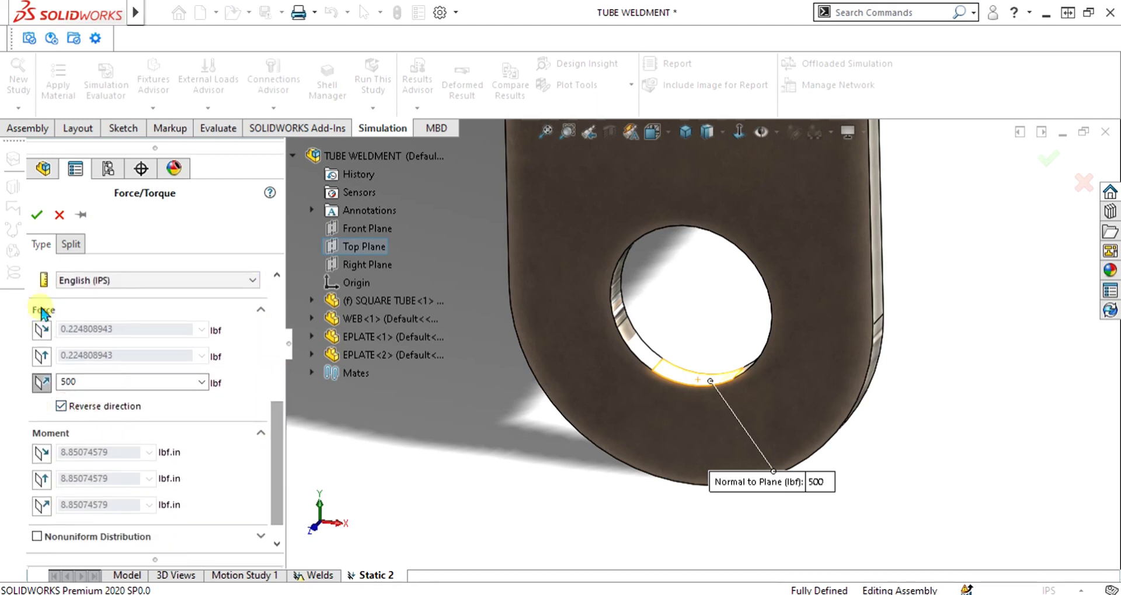
click(34, 214)
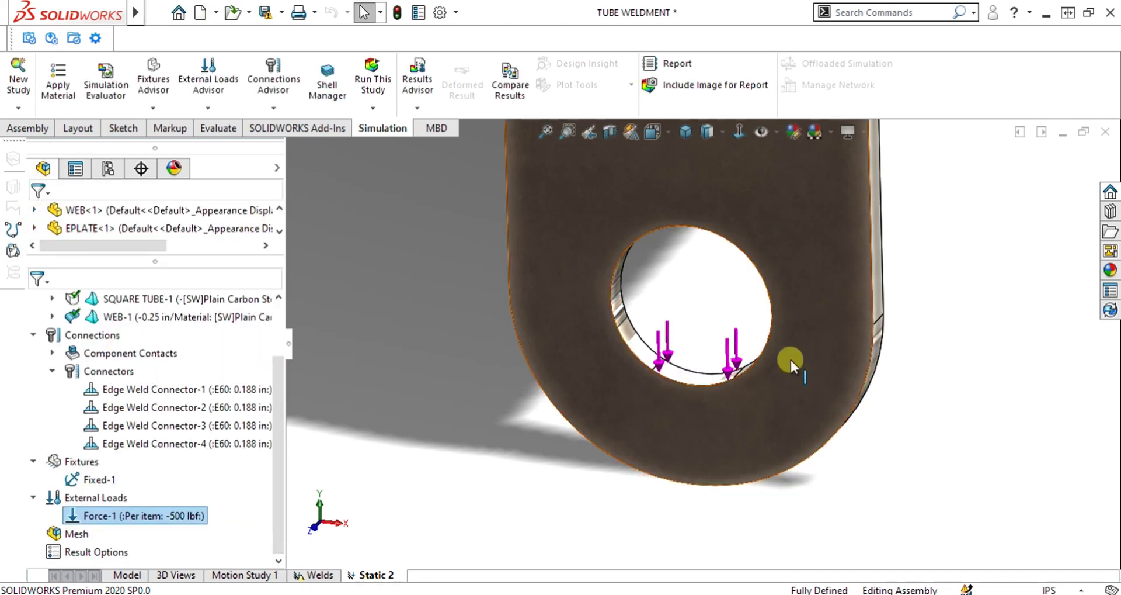
Start a second force load on the lower face of the hole in end plate EPLATE-2
scroll(760, 351, up, 2)
scroll(756, 348, up, 5)
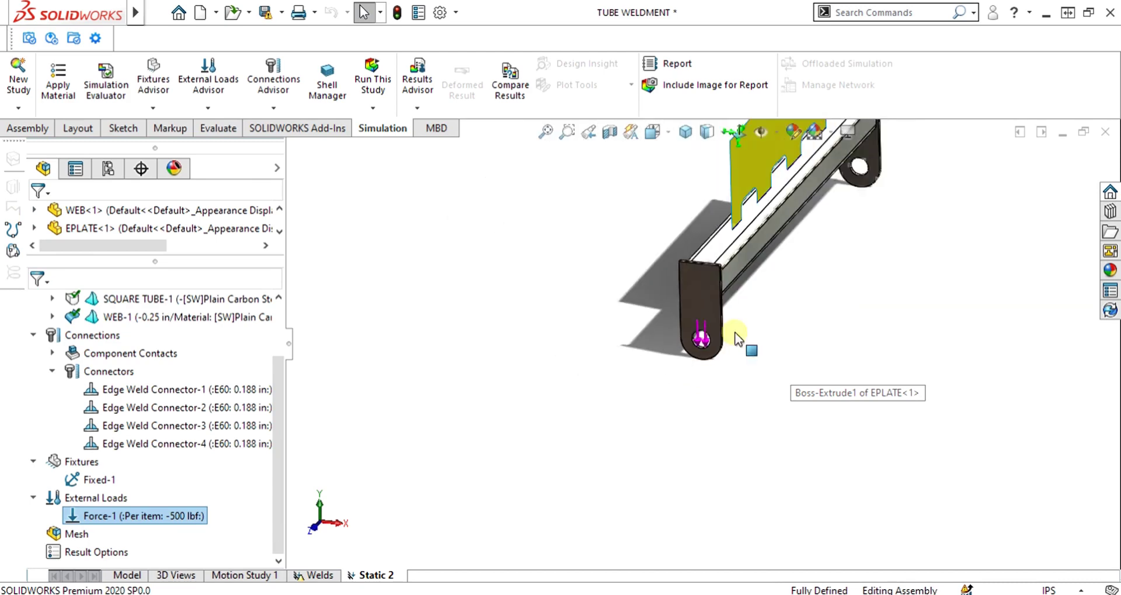
scroll(832, 216, down, 3)
scroll(671, 383, down, 3)
scroll(580, 425, up, 2)
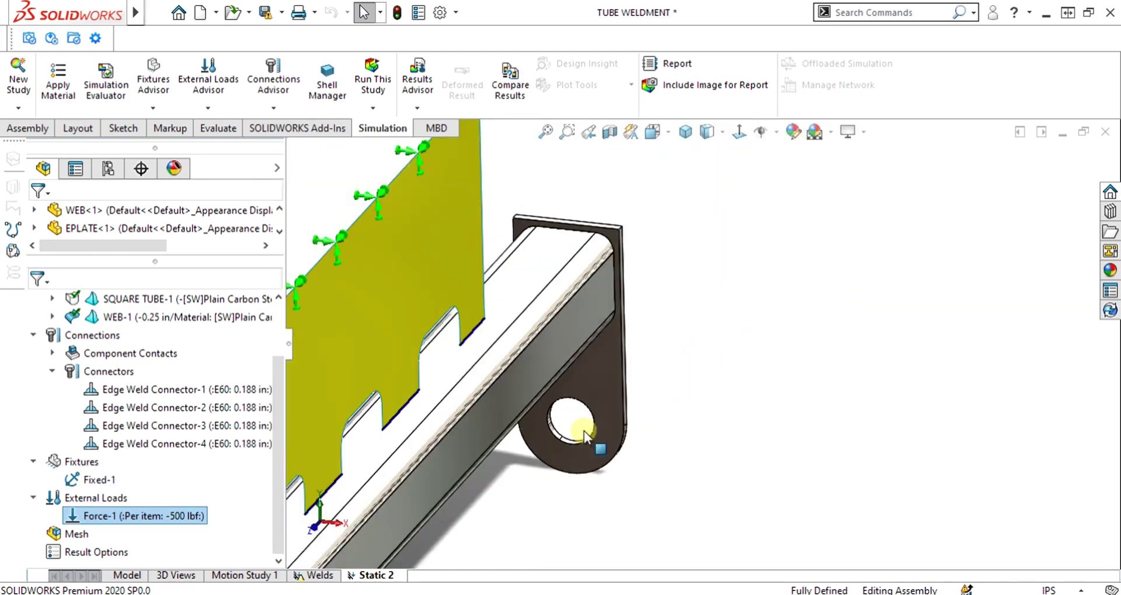
scroll(573, 439, down, 2)
right_click(94, 497)
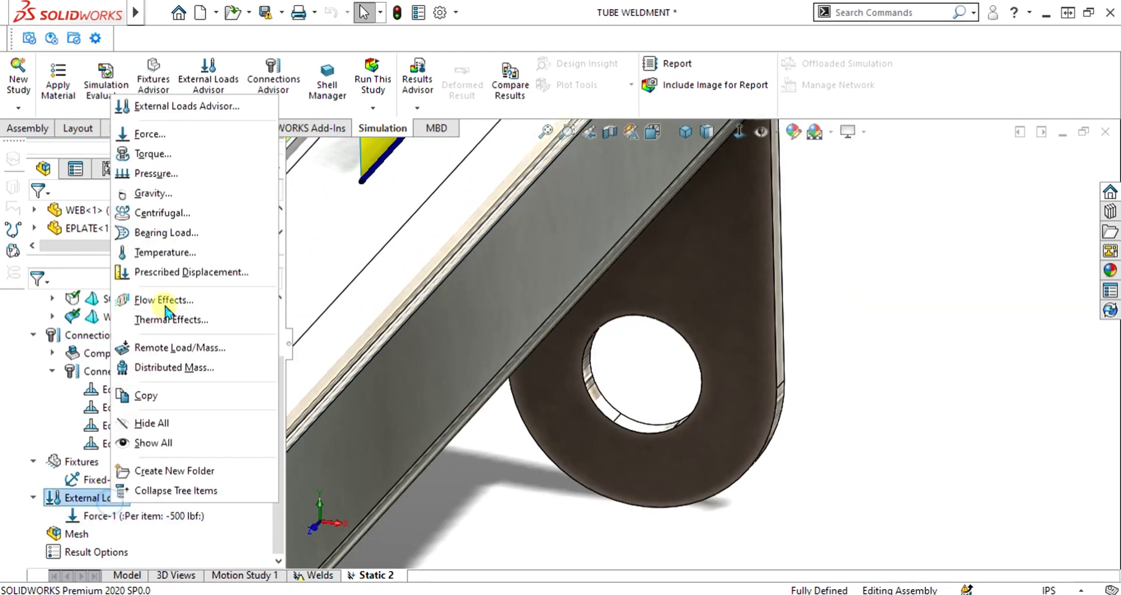
click(174, 135)
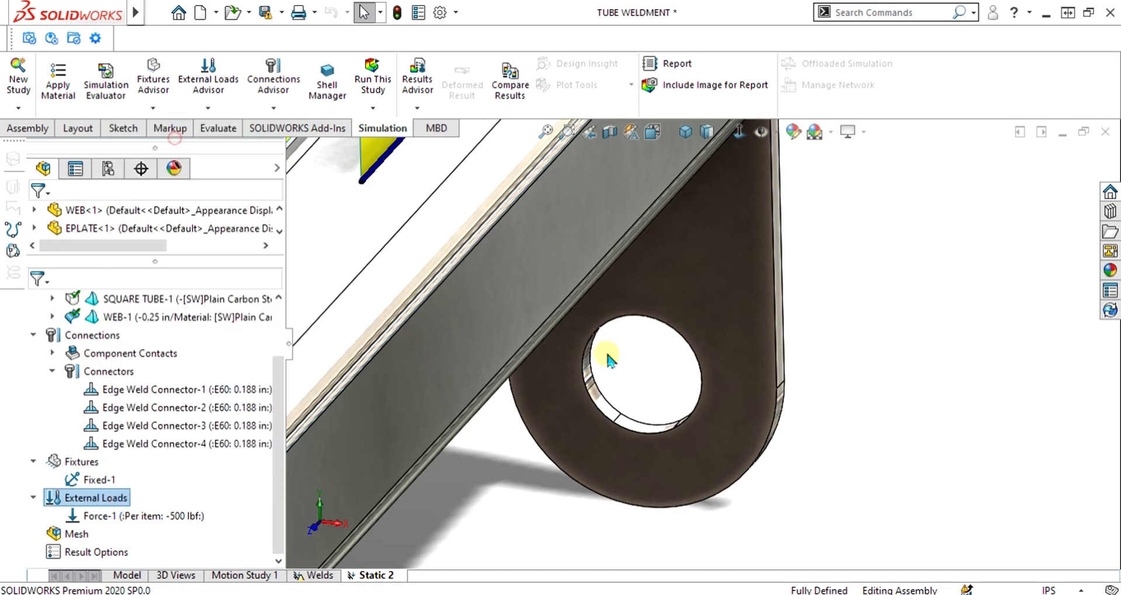
click(644, 430)
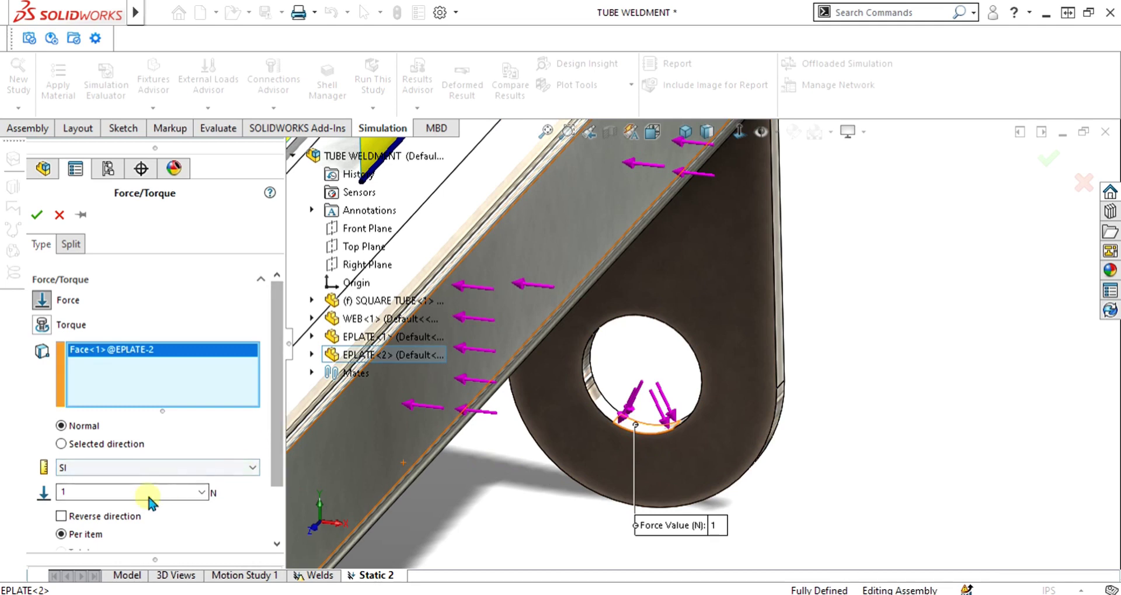
Direct the second force normal to the Top Plane and reverse it to act downward
click(118, 445)
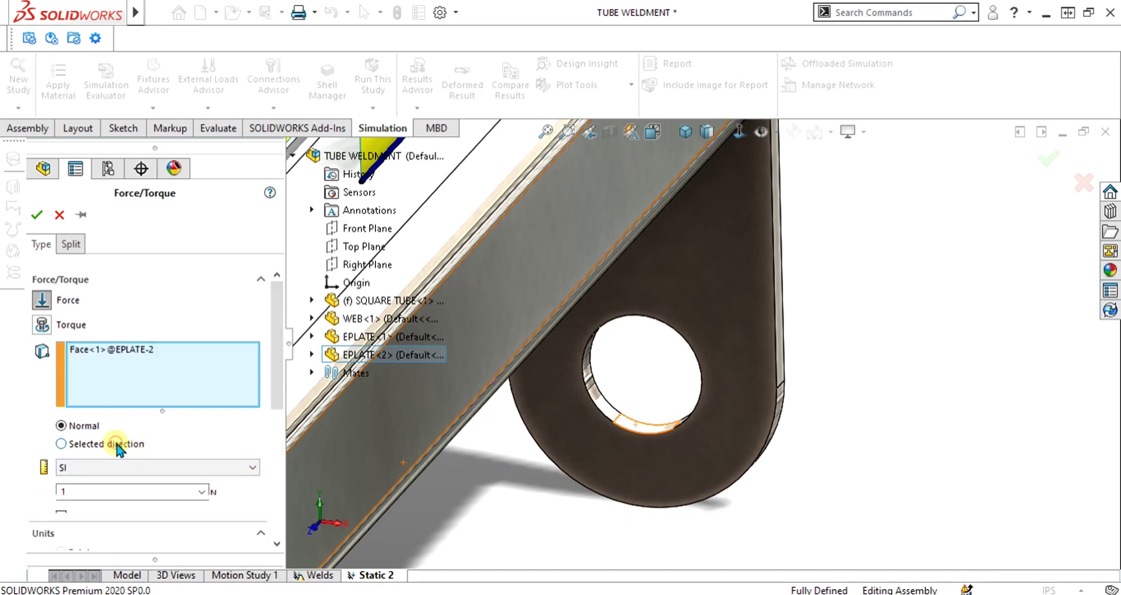
click(372, 252)
scroll(275, 323, down, 5)
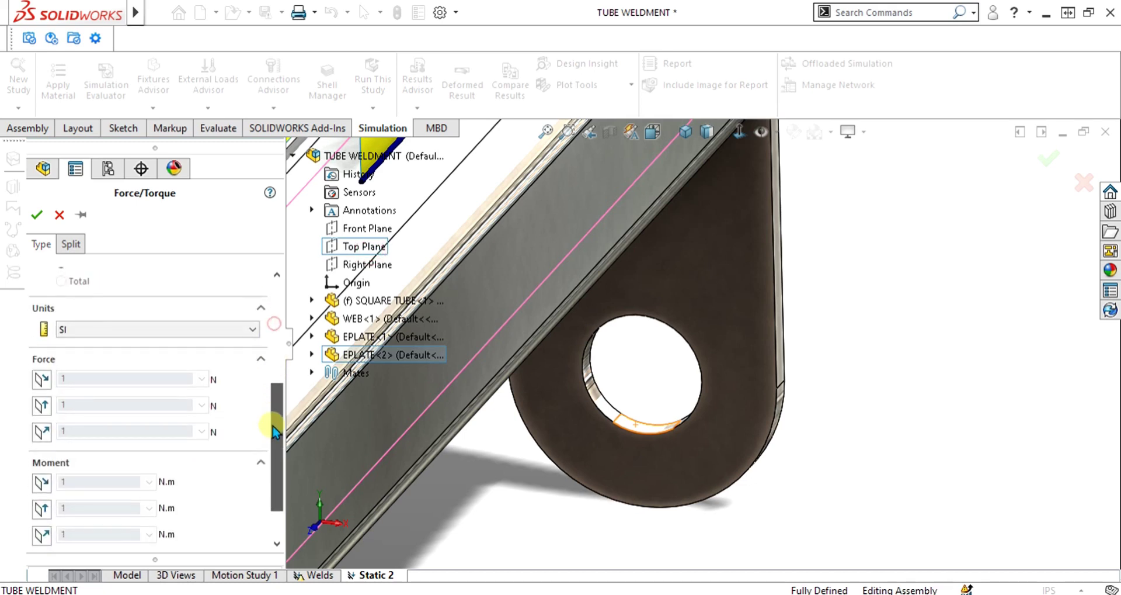
click(42, 432)
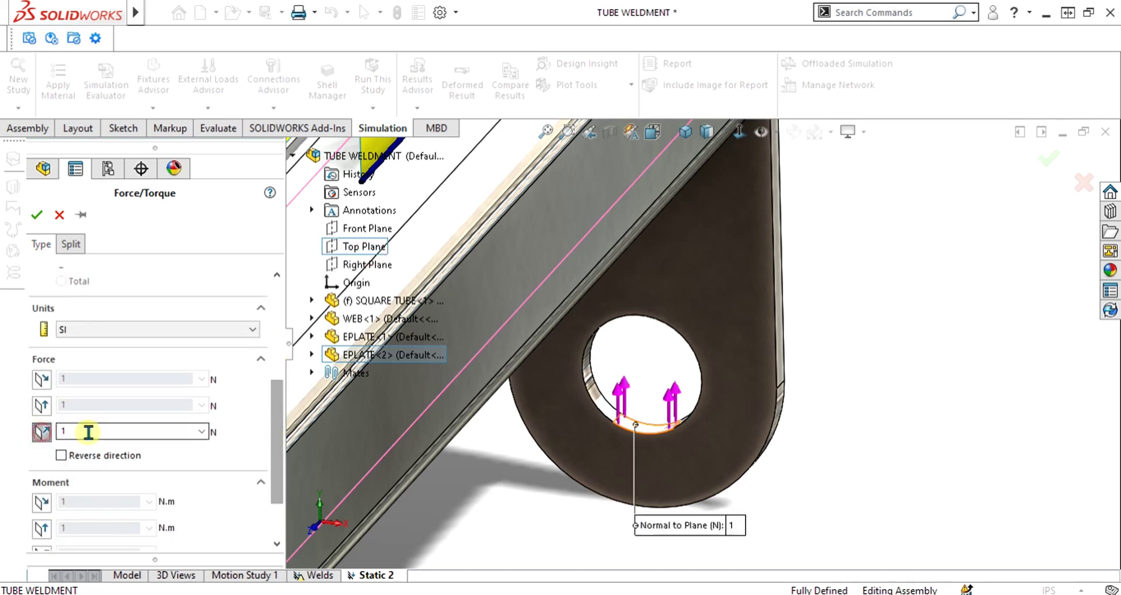
click(61, 454)
Set the second force to 500 lbf in English (IPS) units and accept the load
click(107, 430)
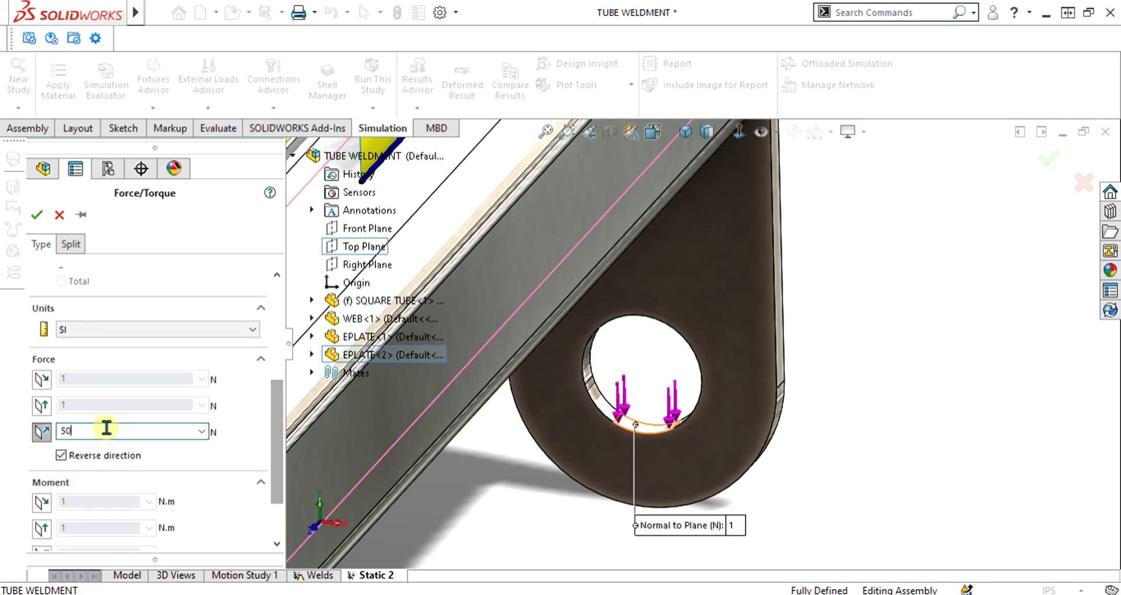
click(141, 330)
click(136, 352)
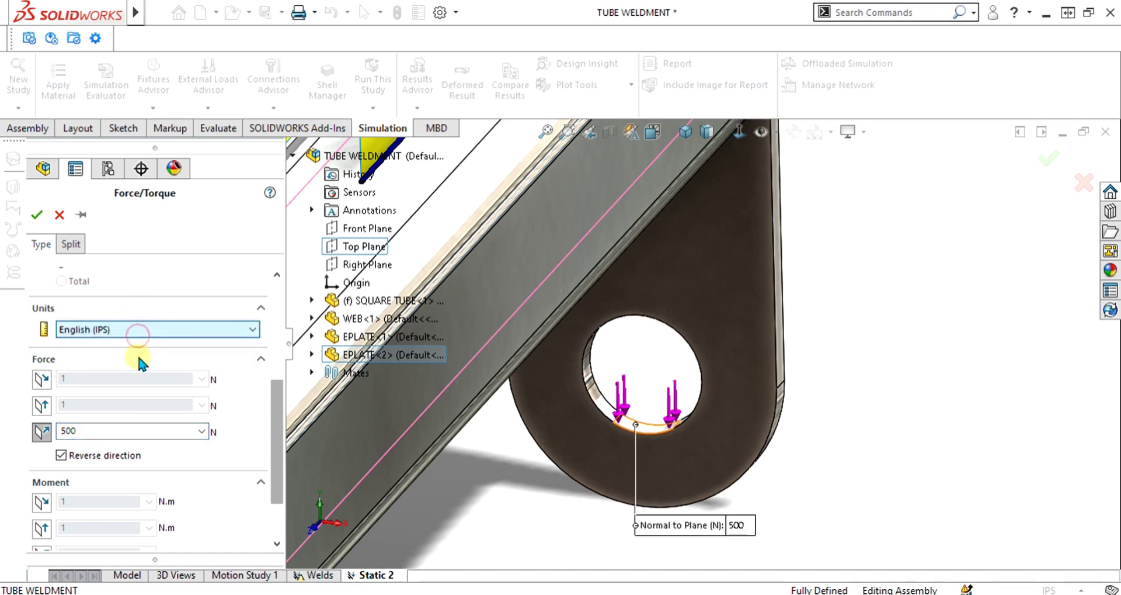
click(138, 435)
text(500)
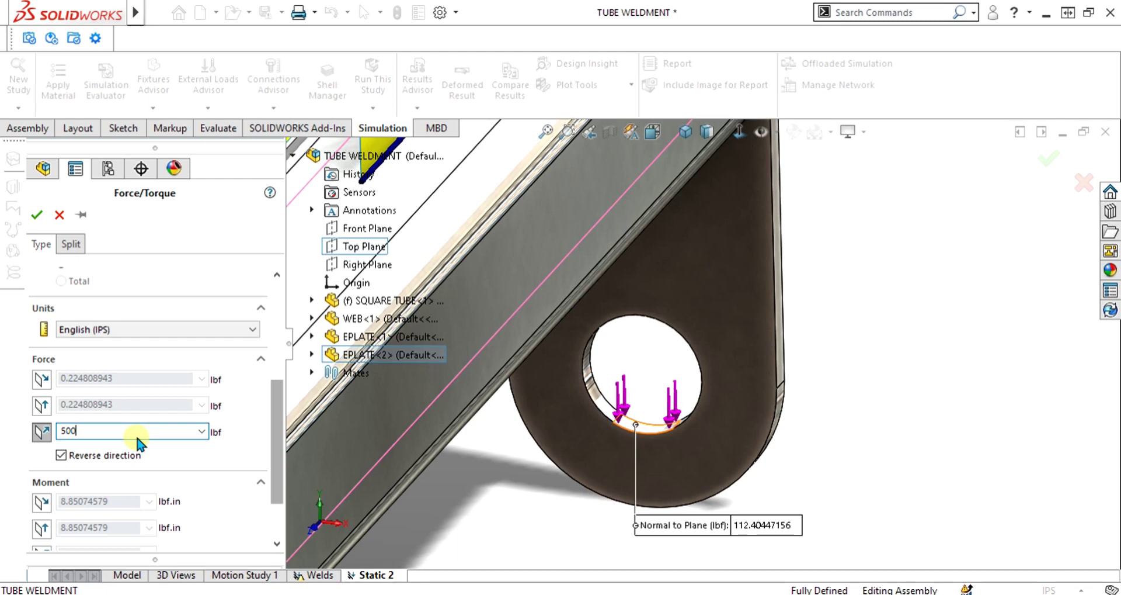
click(37, 214)
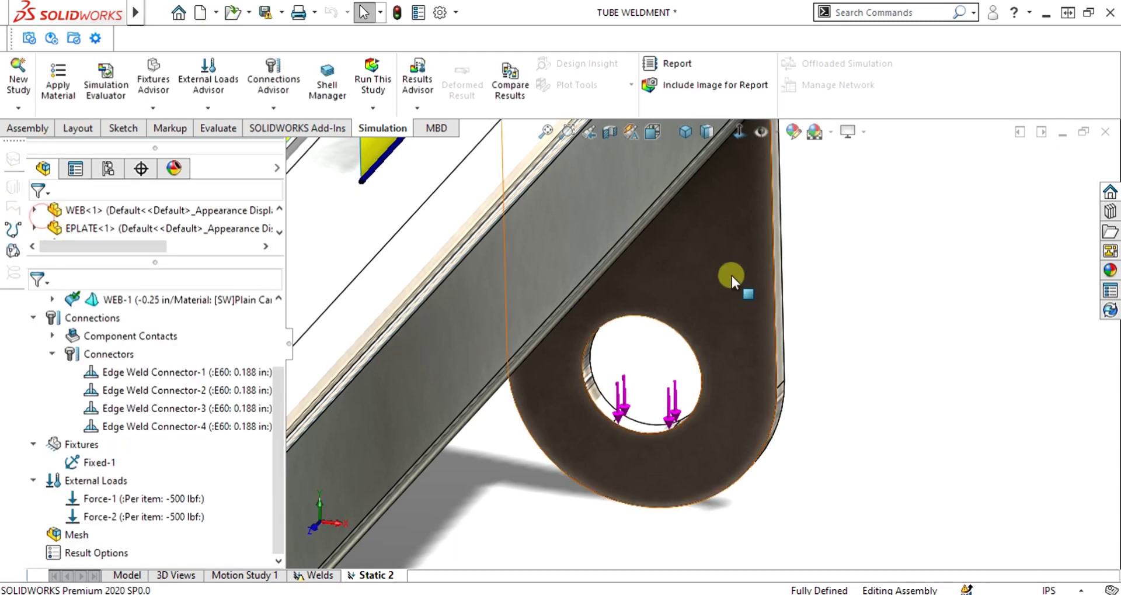
Create the mesh for the tube weldment study, keeping the default mesh density
key(ctrl+1)
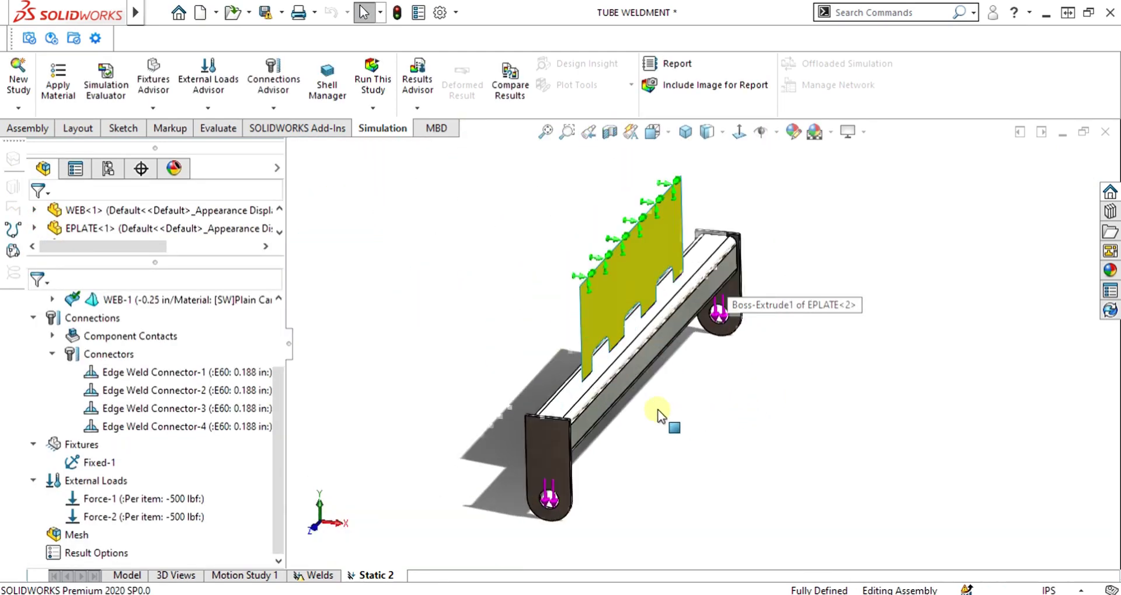
middle_drag(662, 365, 663, 437)
right_click(69, 534)
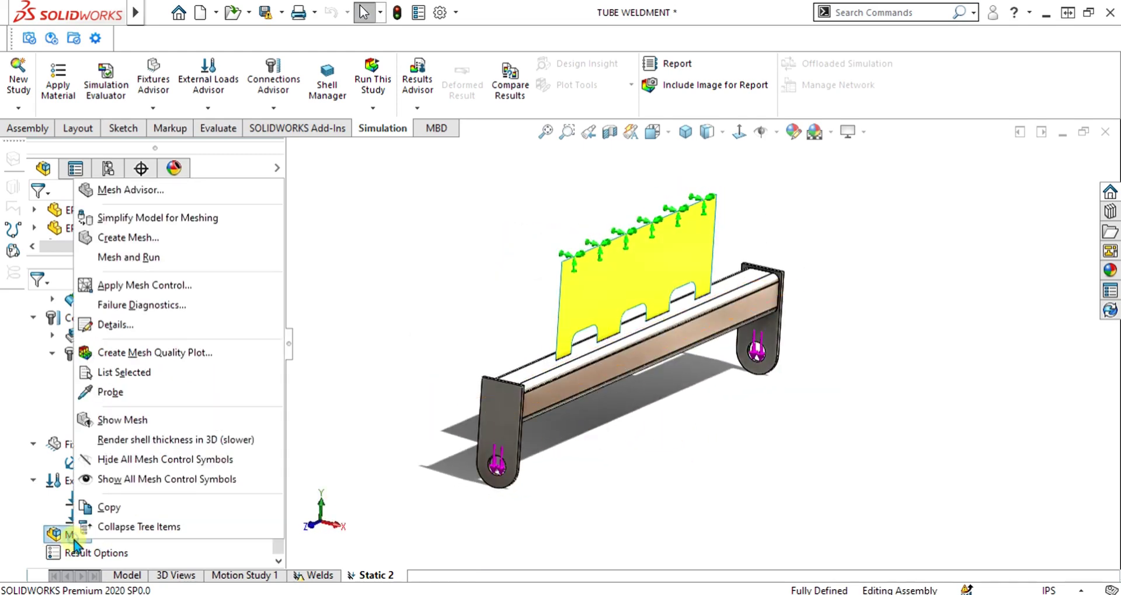
click(124, 236)
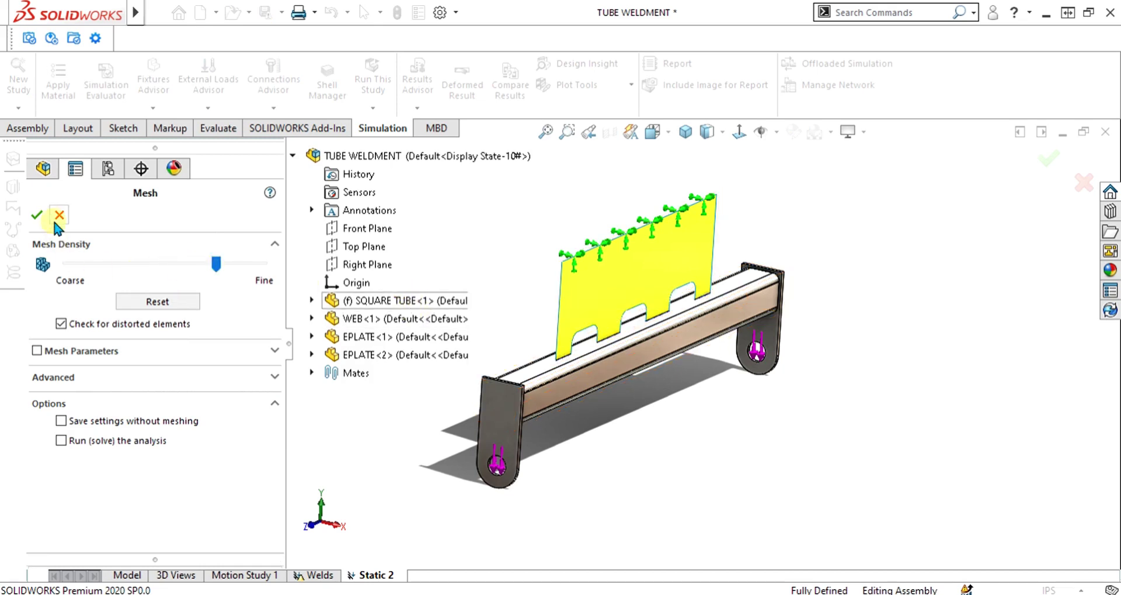
click(37, 214)
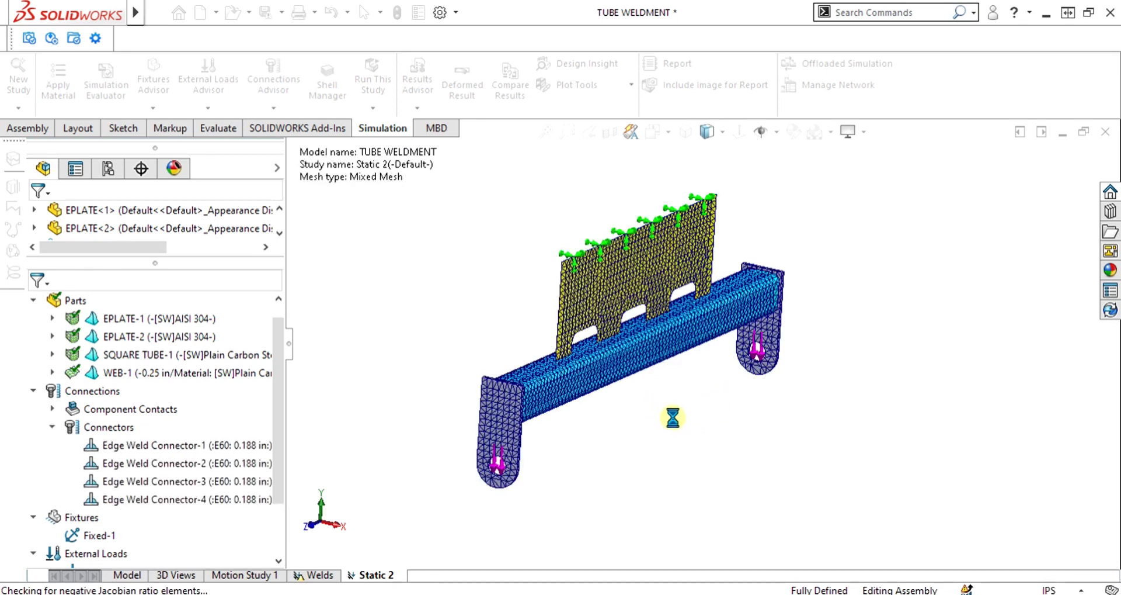
Run the static study and inspect the von Mises stress plot around the weld between the web and the square tube
scroll(212, 438, down, 2)
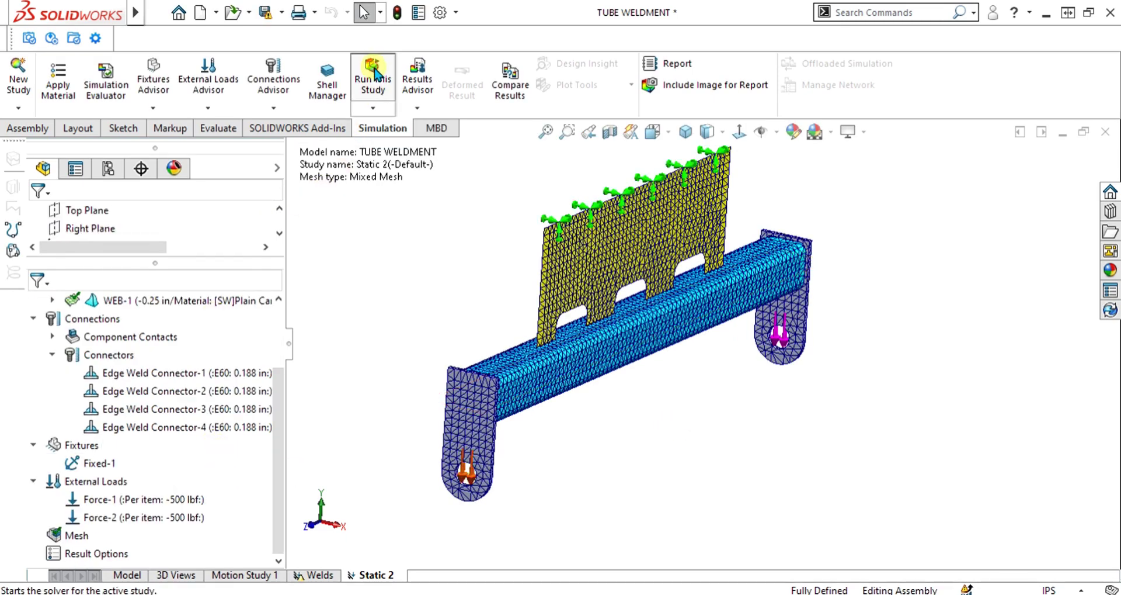
click(375, 99)
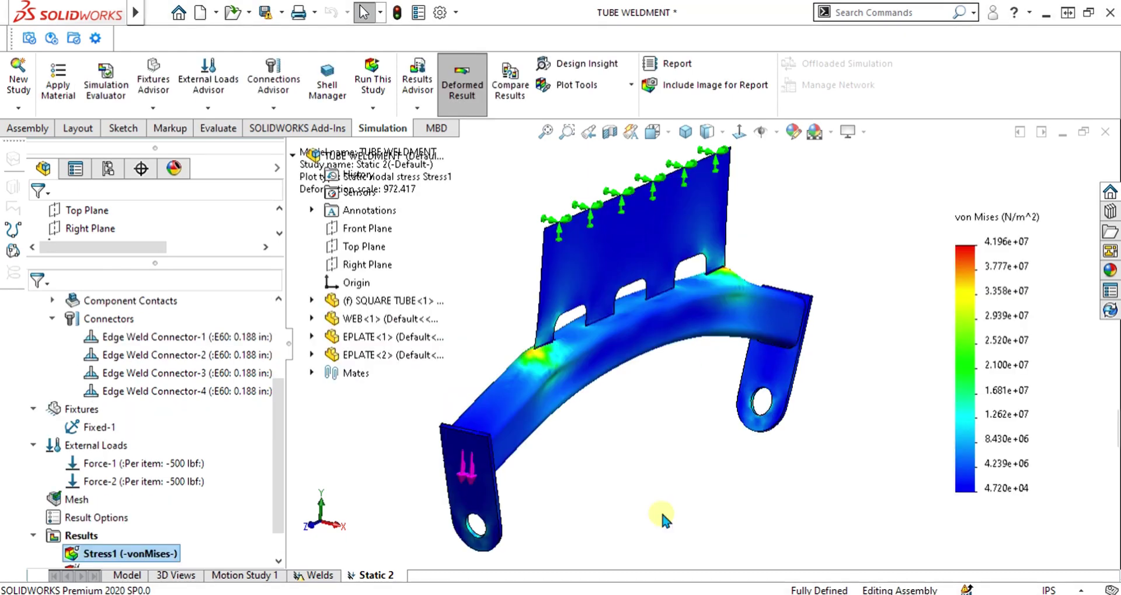
scroll(650, 447, down, 3)
middle_drag(681, 433, 678, 458)
scroll(528, 357, down, 5)
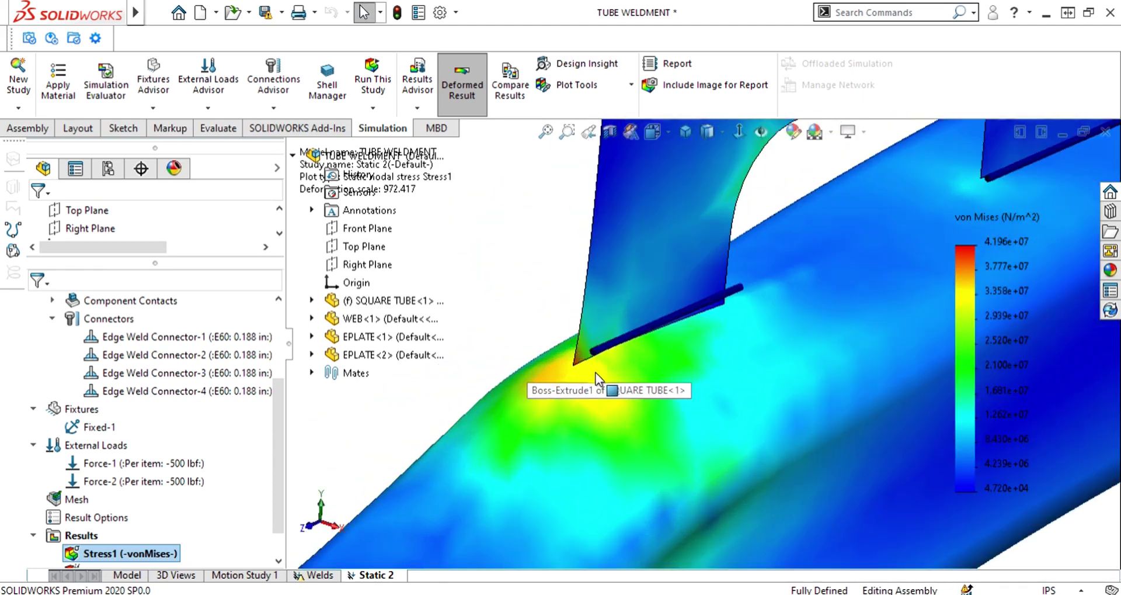
scroll(650, 380, down, 2)
scroll(653, 384, up, 4)
scroll(653, 385, up, 5)
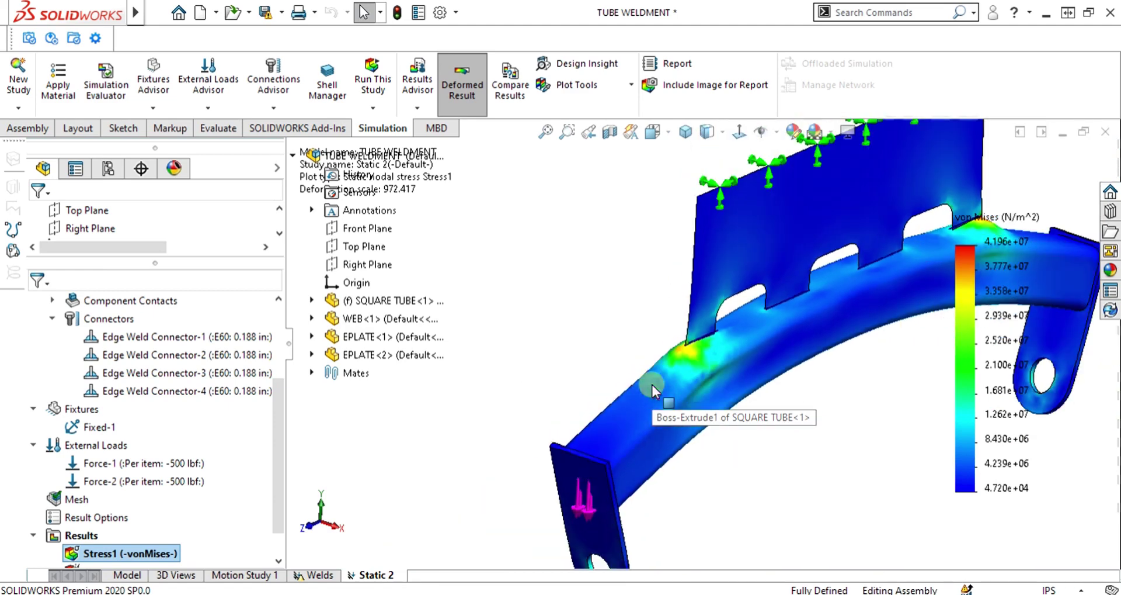
Animate the von Mises stress plot, examine the welded tabs at both ends of the web, and close the animation
right_click(146, 553)
click(212, 308)
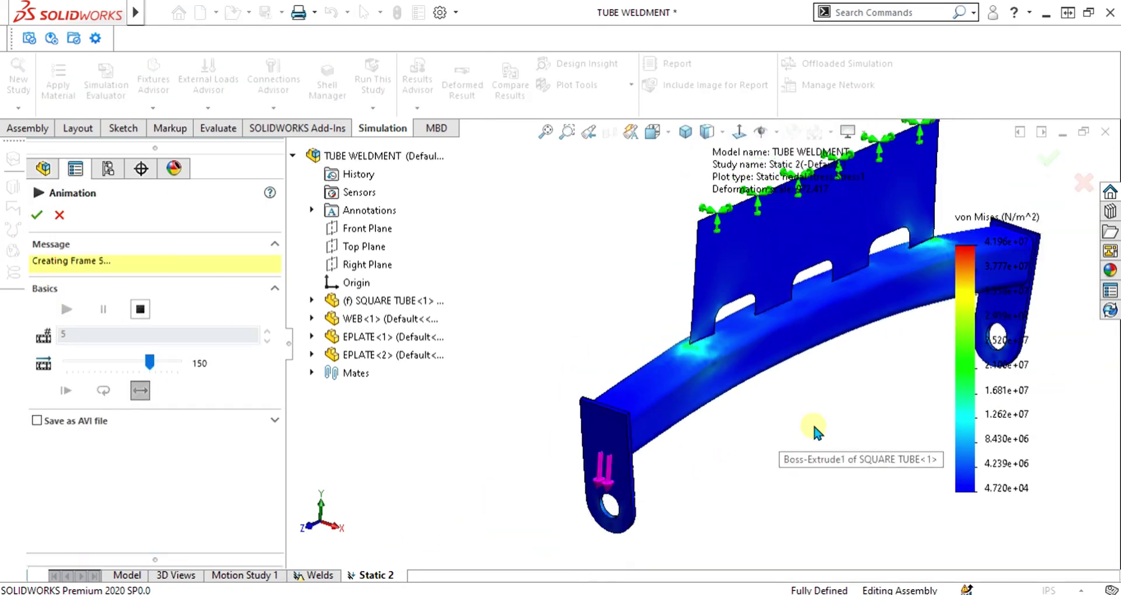
scroll(788, 330, down, 5)
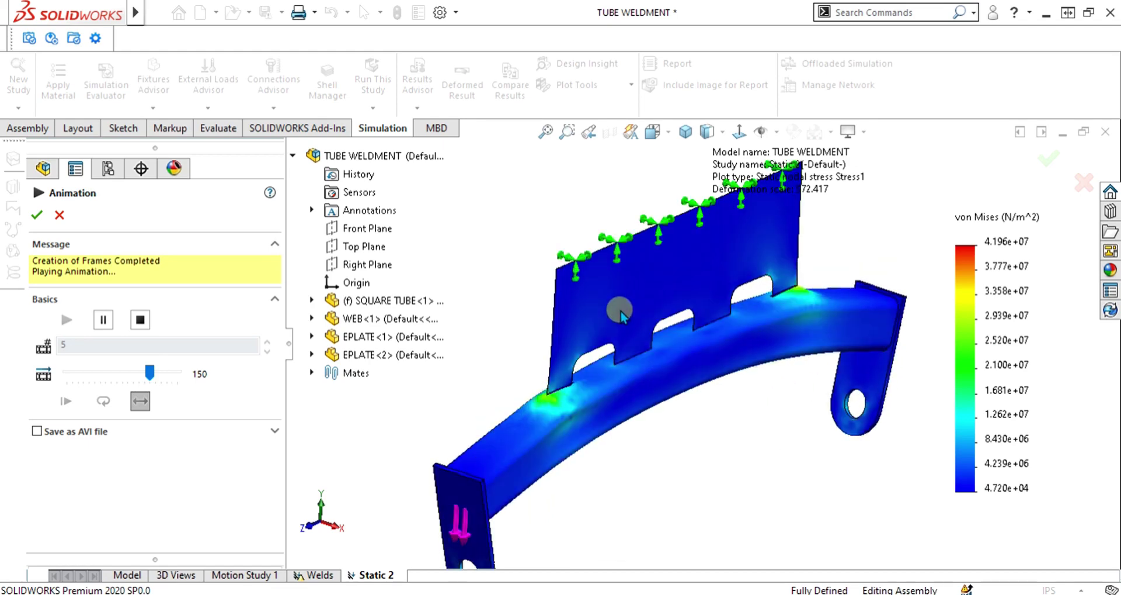
middle_drag(691, 415, 681, 380)
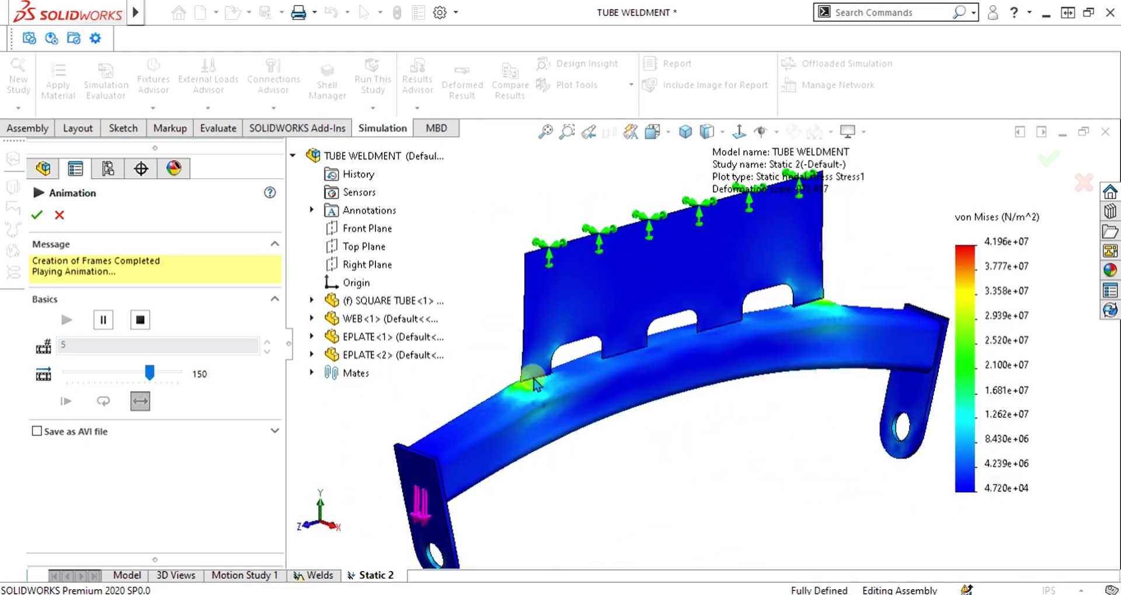
scroll(535, 377, down, 5)
scroll(535, 376, down, 8)
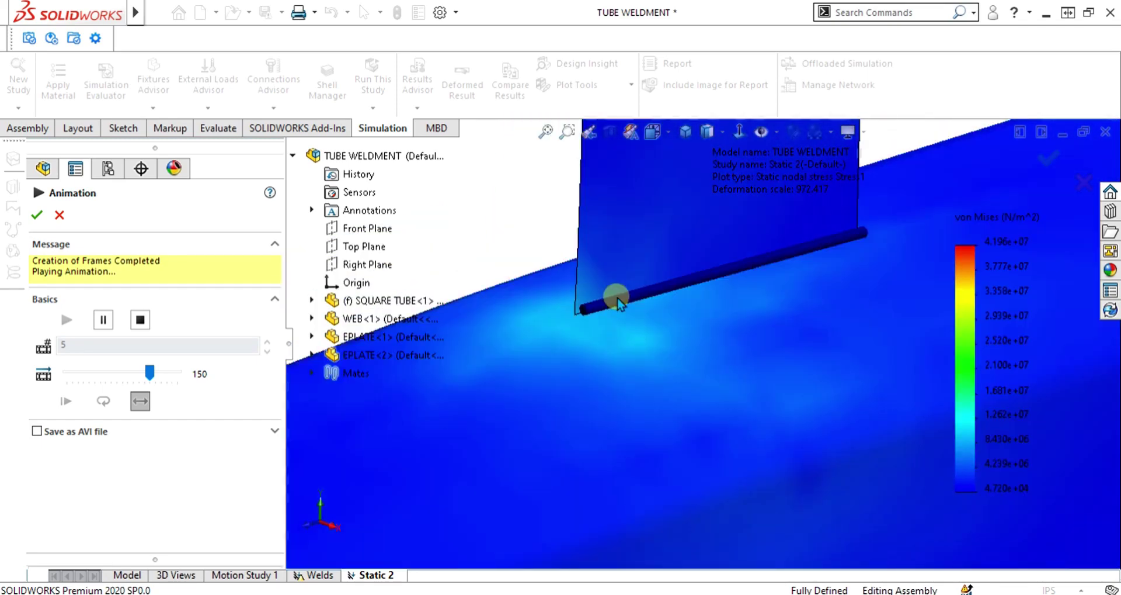
scroll(726, 328, up, 10)
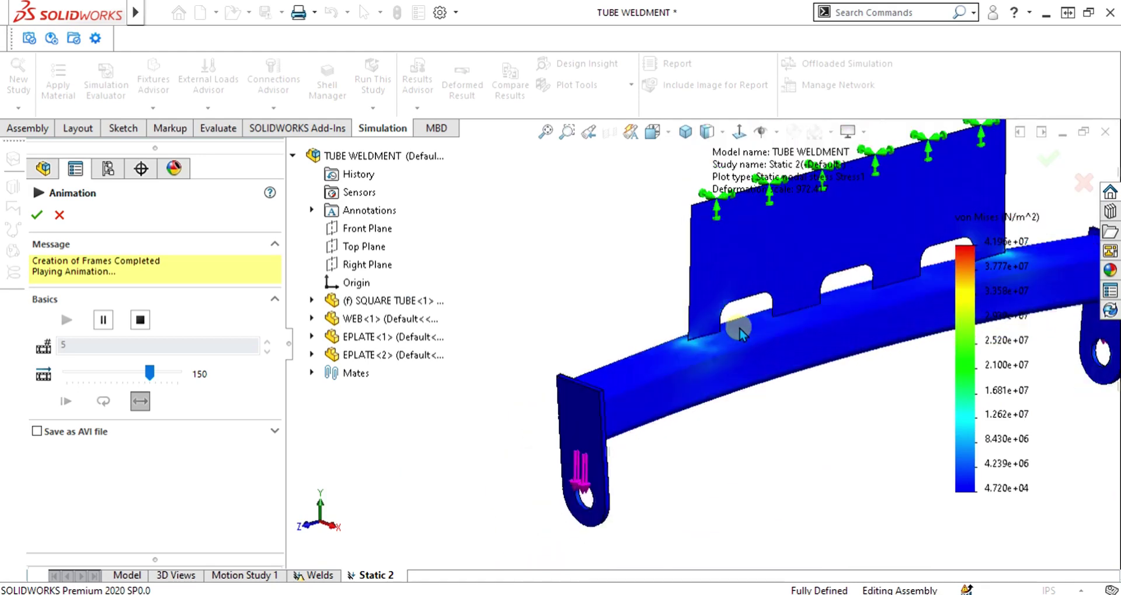
scroll(812, 319, down, 6)
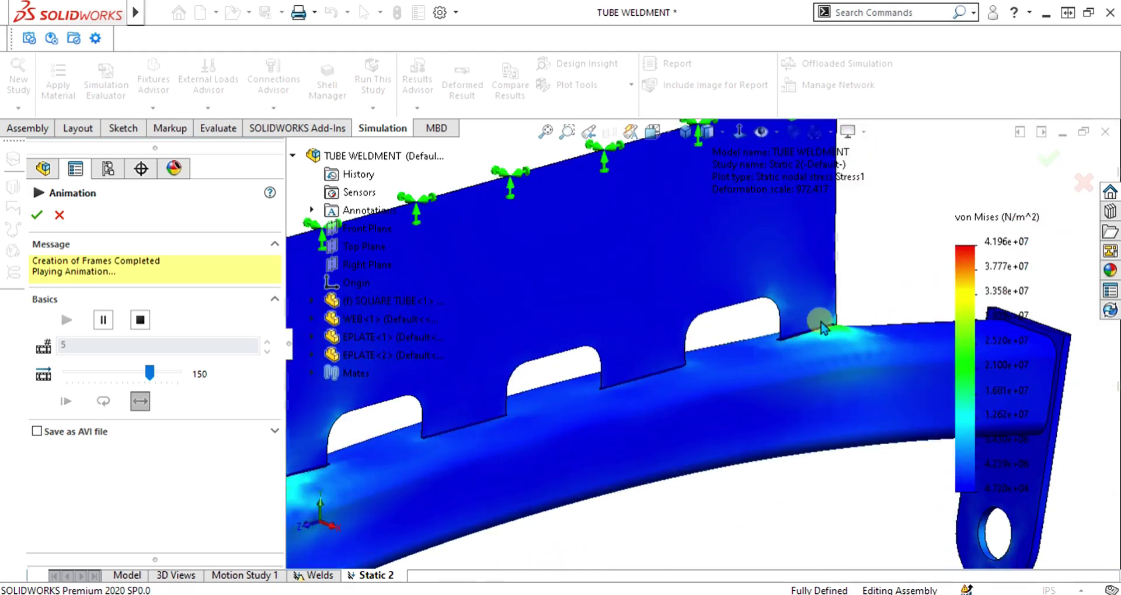
scroll(726, 362, up, 6)
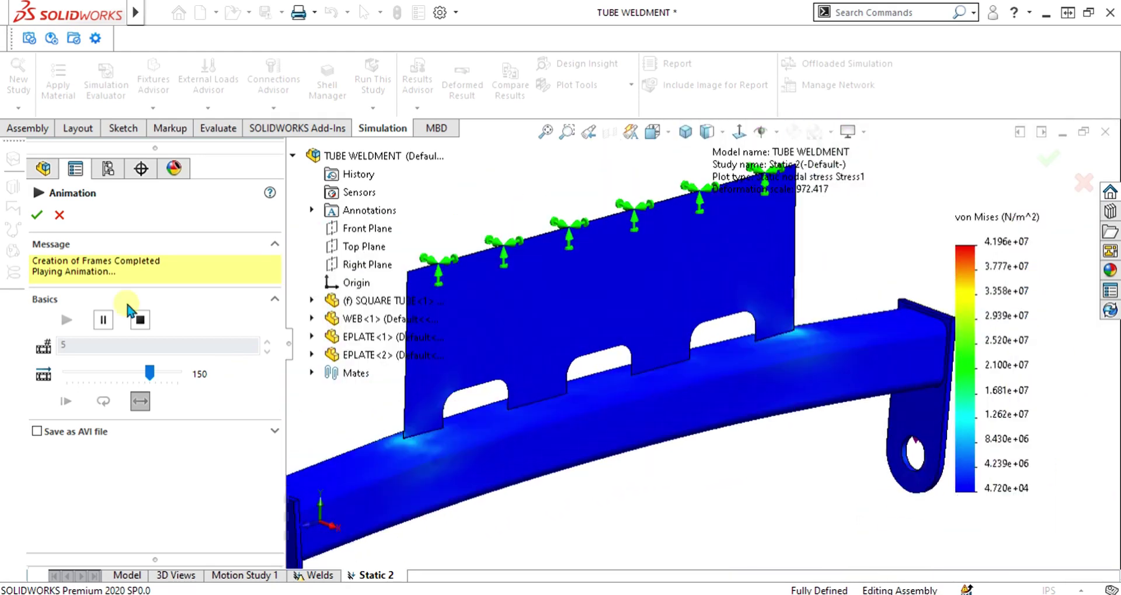
click(59, 215)
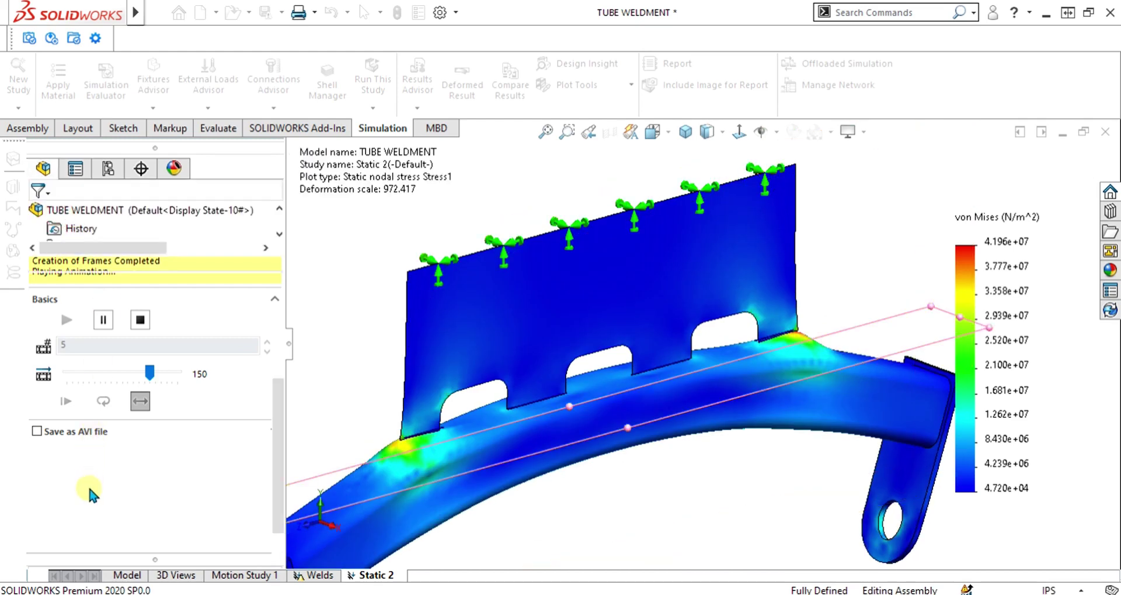
Define a weld check plot with the default properties and expand its list of OK welds
scroll(88, 483, down, 1)
right_click(61, 500)
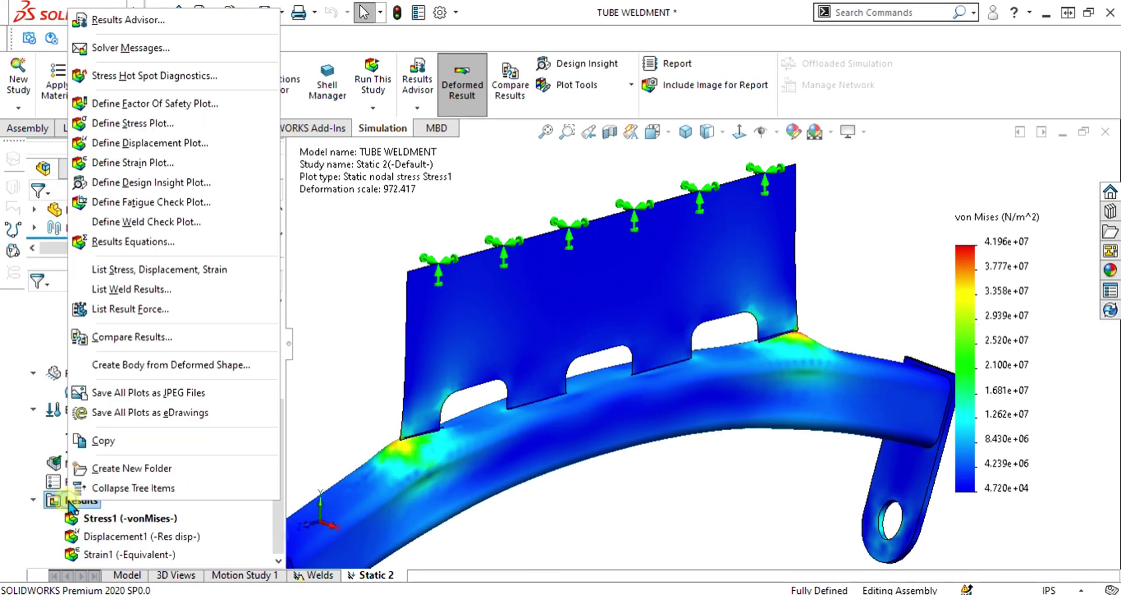
click(149, 222)
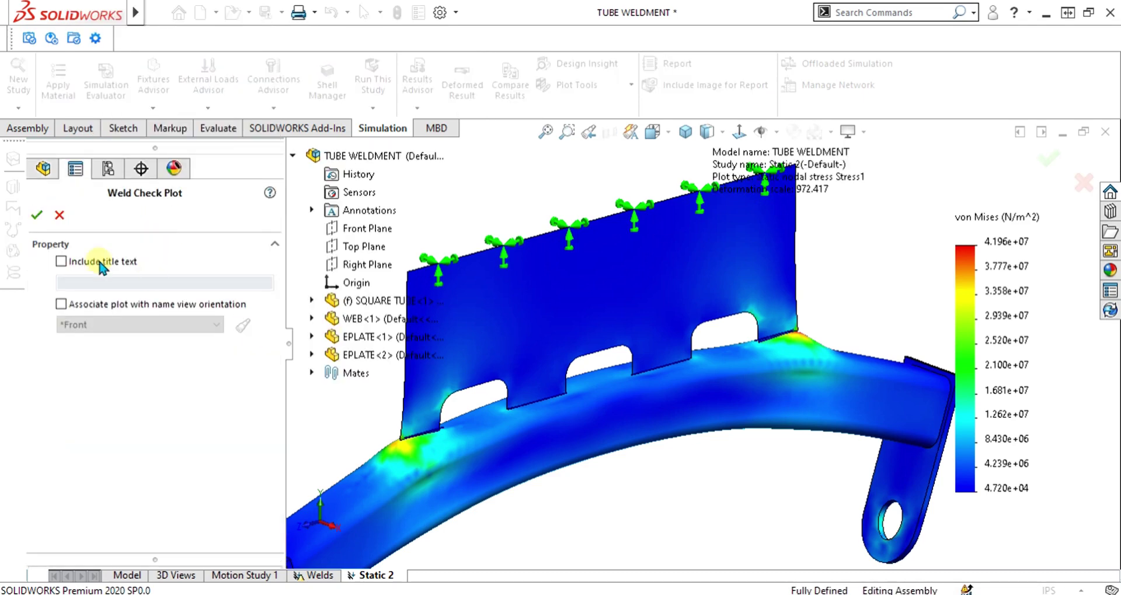
click(31, 220)
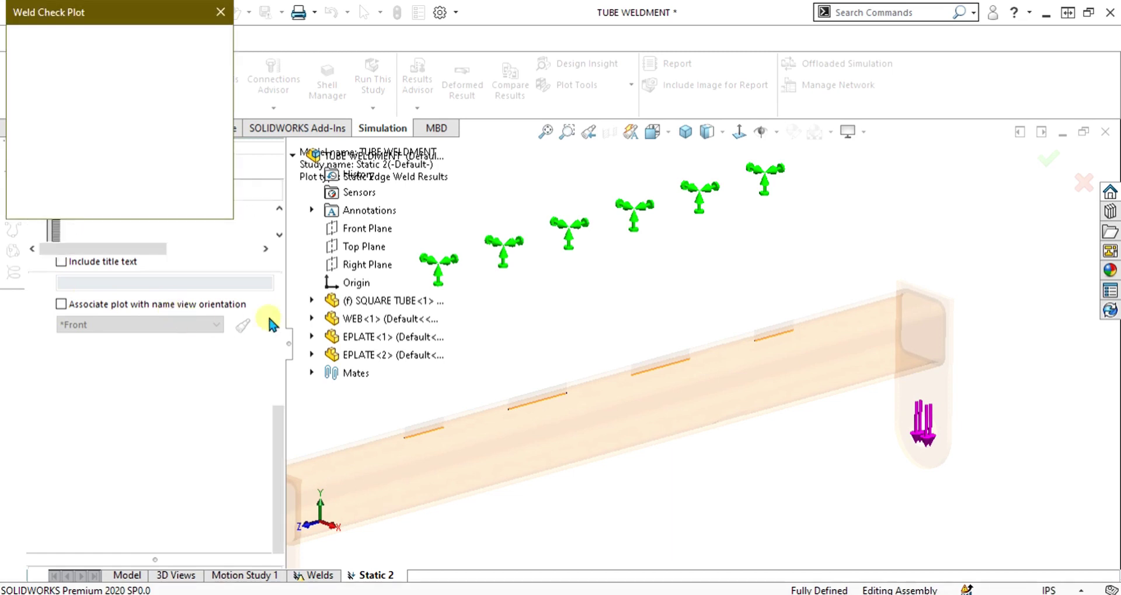
click(29, 66)
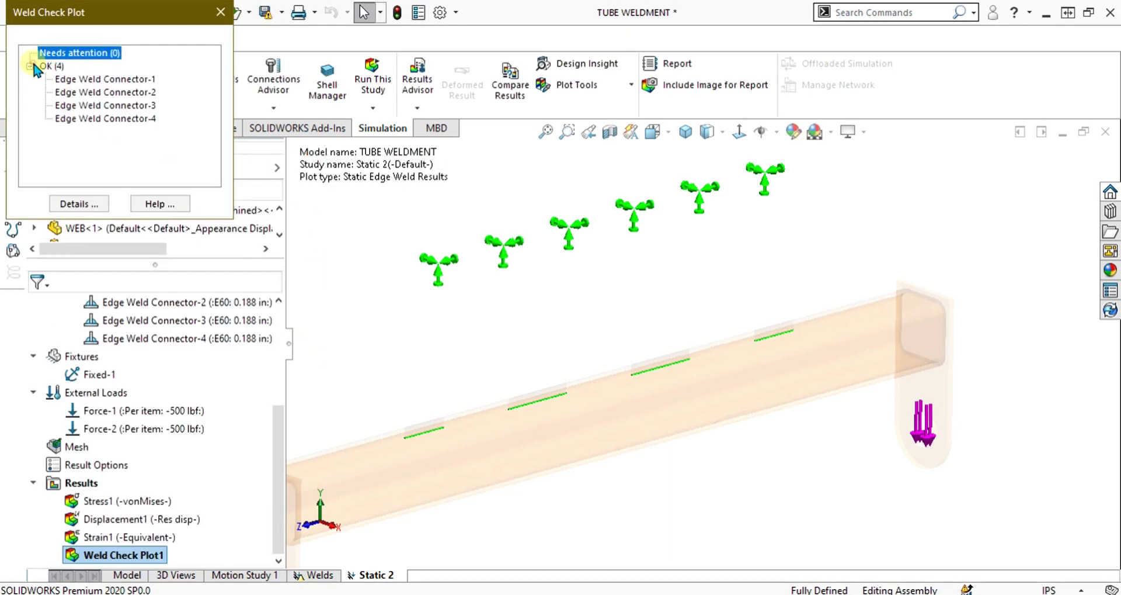
Show the weld check callout for Edge Weld Connector-1 and compare its calculated and estimated weld sizes
scroll(579, 348, up, 3)
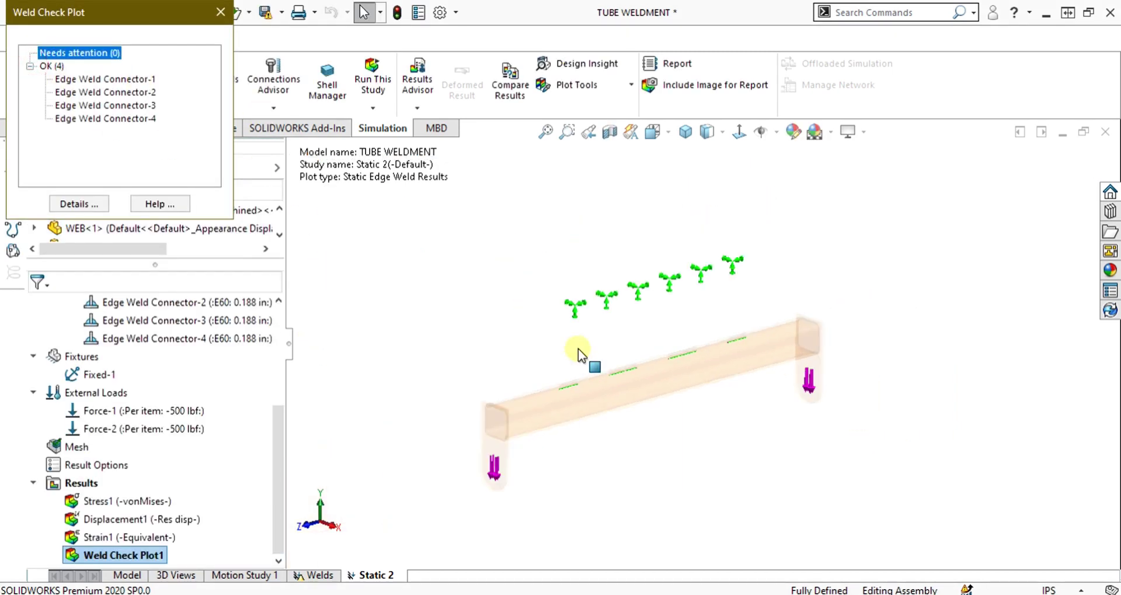
scroll(578, 348, down, 6)
click(110, 80)
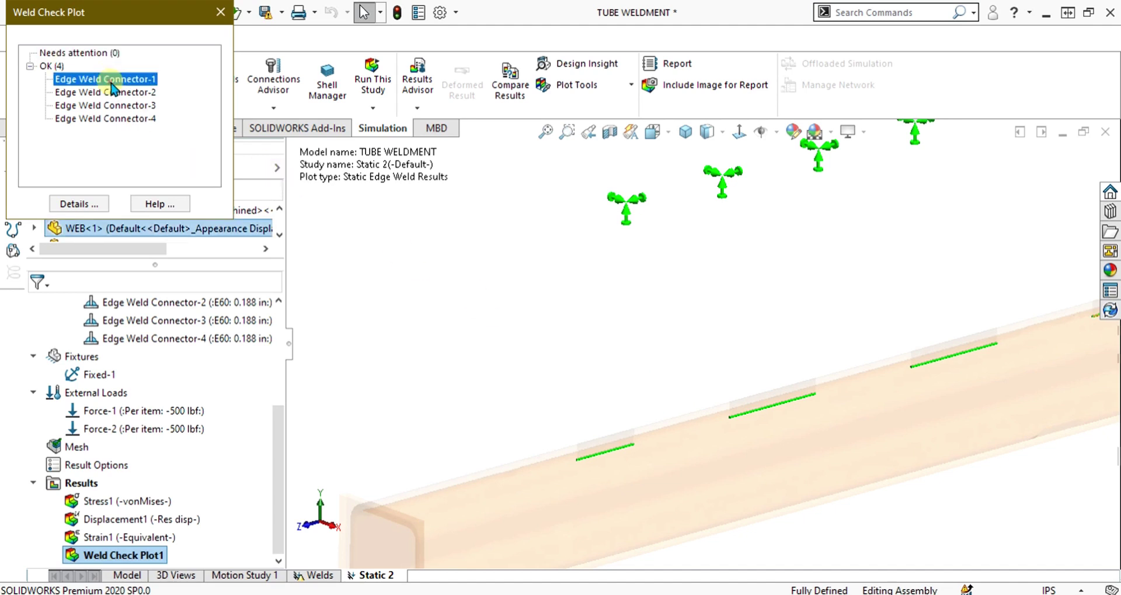
click(121, 78)
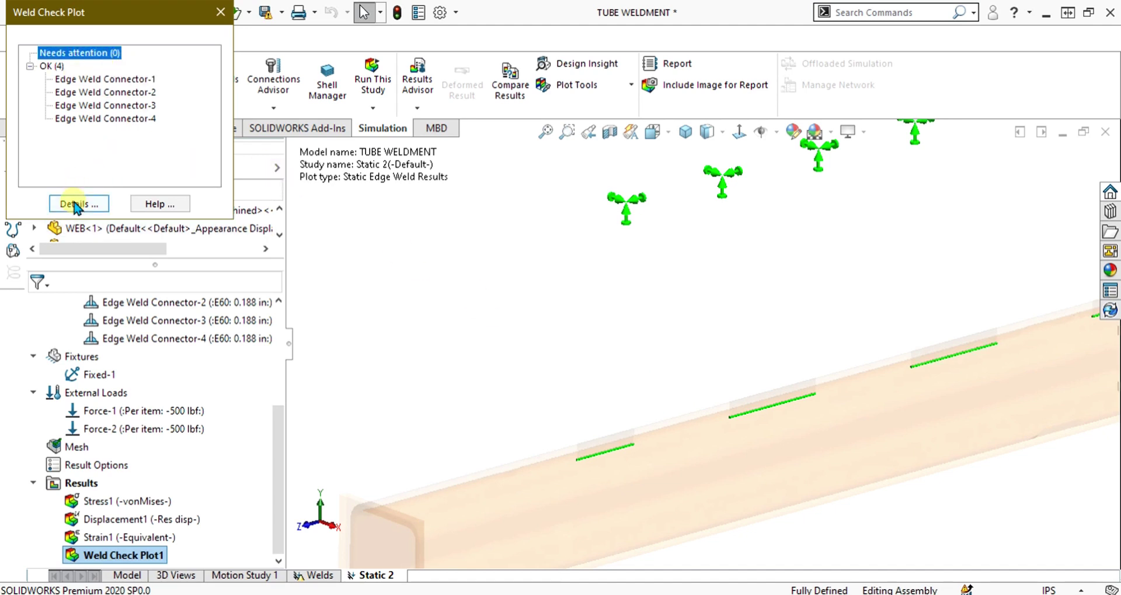
key(f)
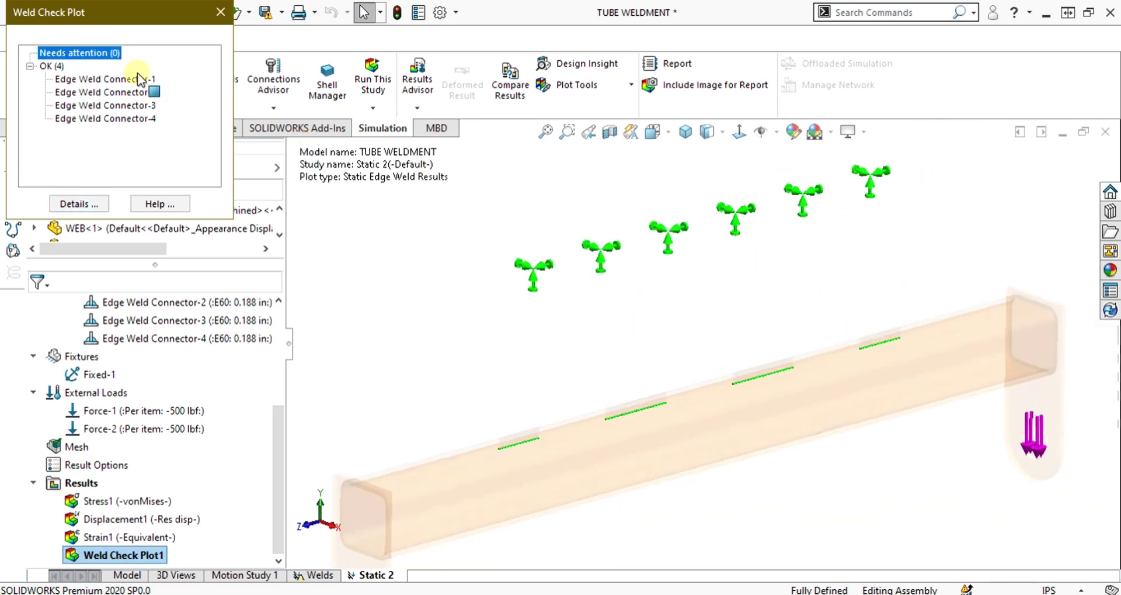
click(104, 80)
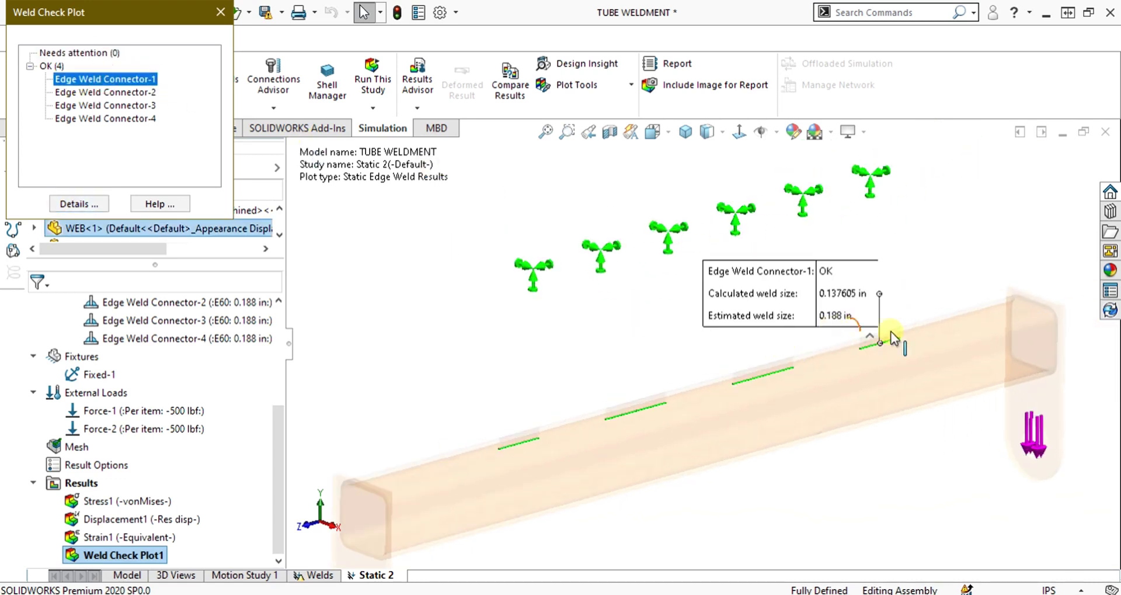
scroll(891, 336, down, 5)
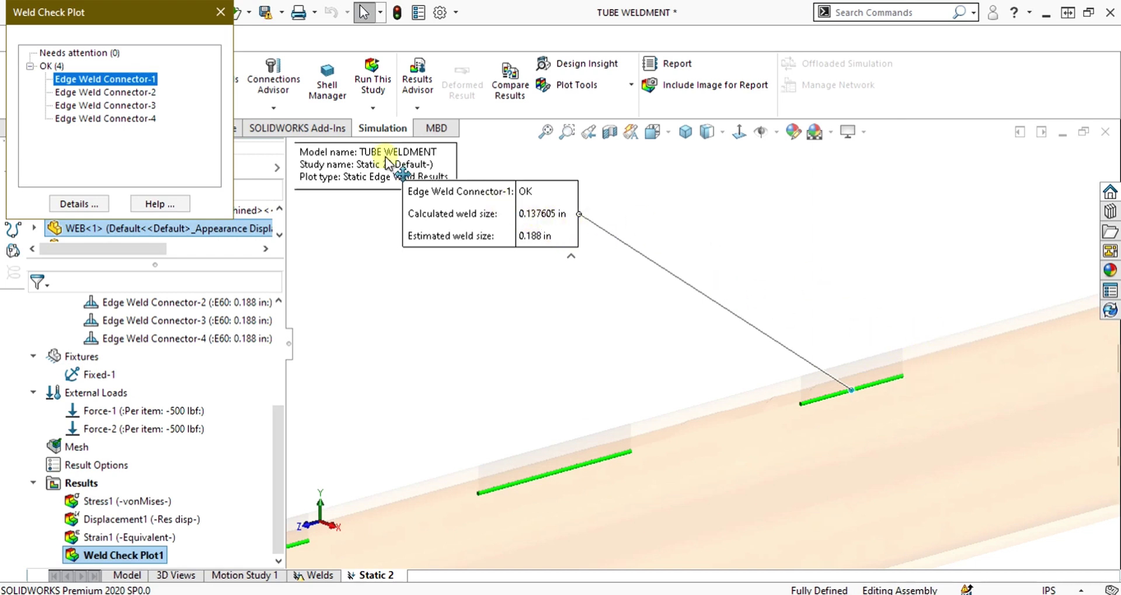
Show the weld check callout for Edge Weld Connector-2 and read its calculated and estimated weld sizes
click(76, 92)
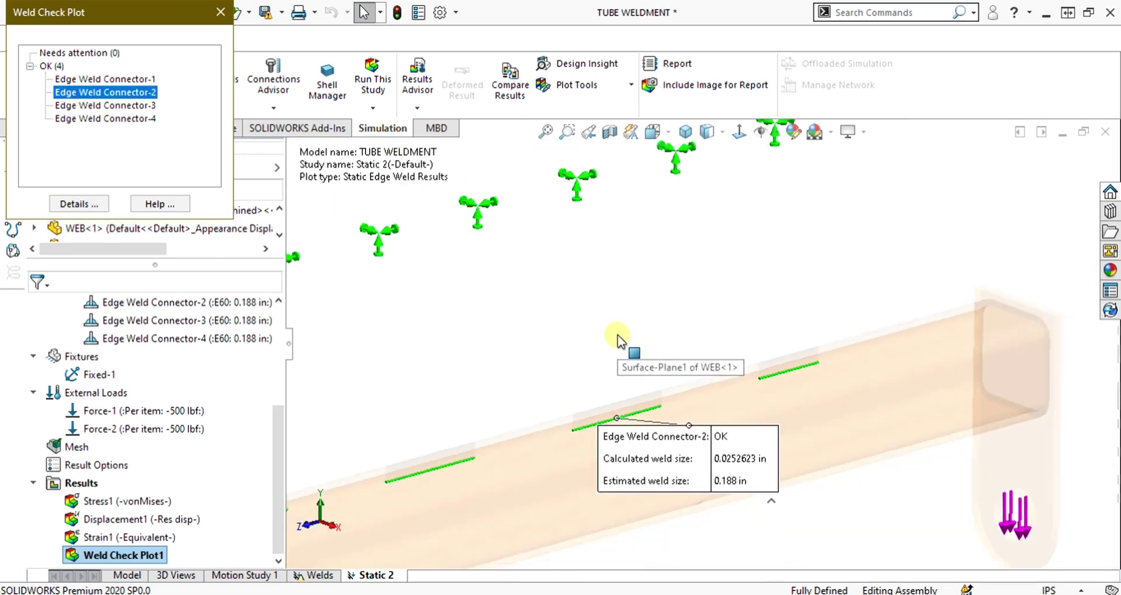
scroll(684, 400, down, 3)
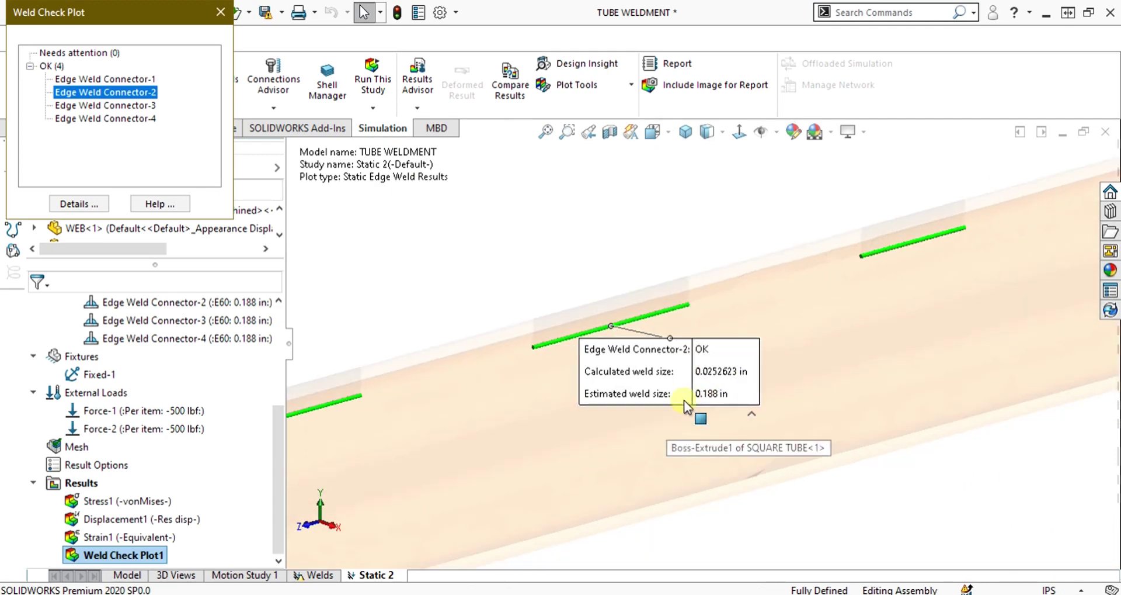
scroll(696, 385, down, 2)
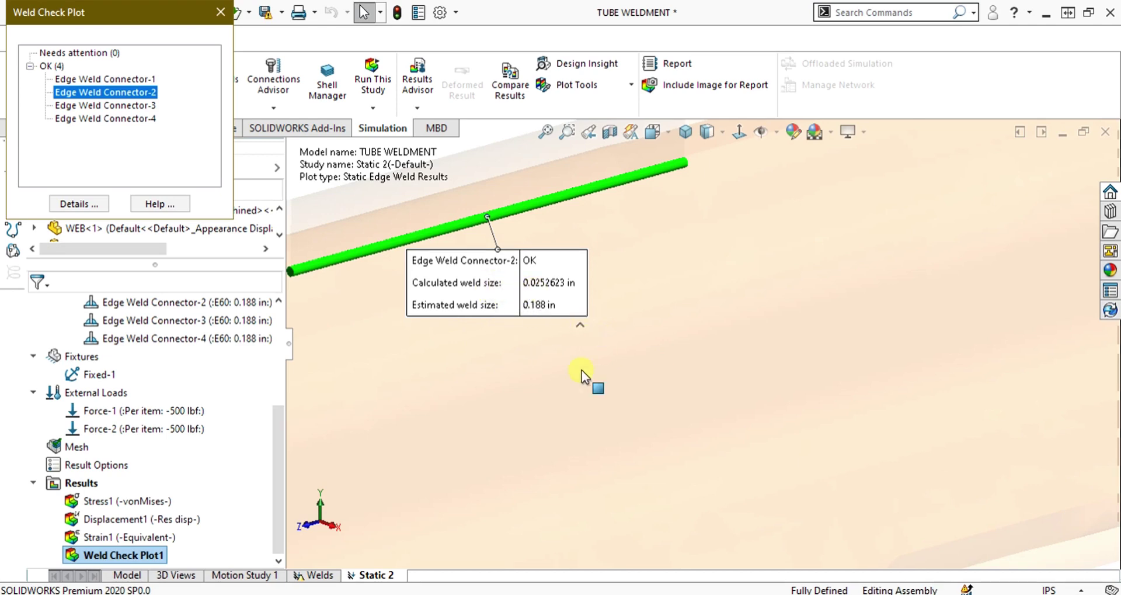
scroll(581, 370, up, 5)
scroll(671, 385, up, 2)
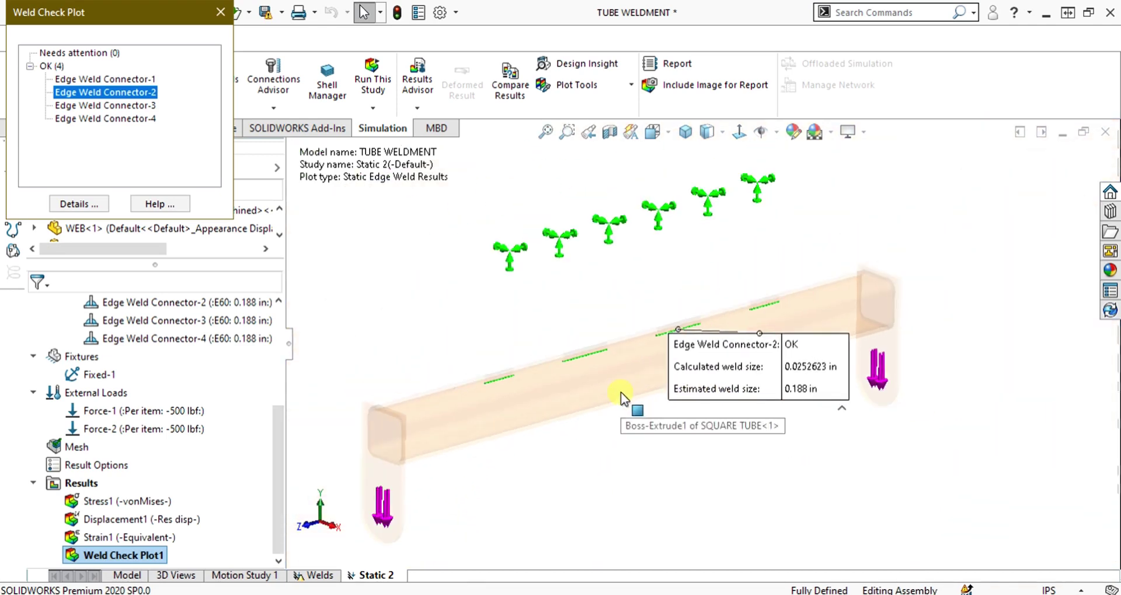
Check the calculated and estimated weld sizes of Edge Weld Connector-3 and Edge Weld Connector-4
click(135, 105)
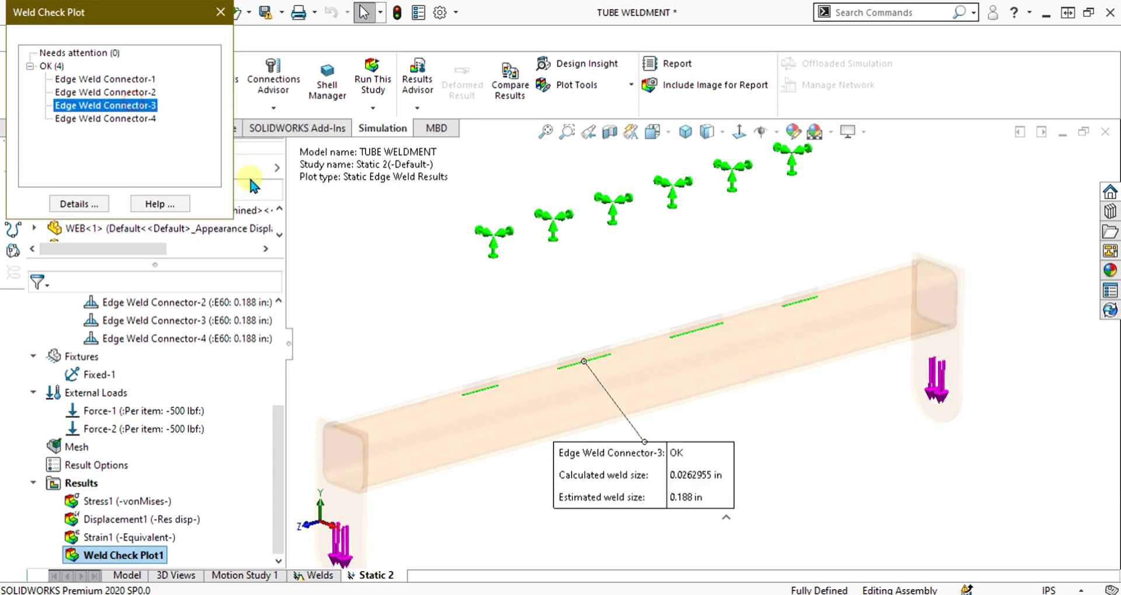
scroll(581, 415, down, 3)
scroll(840, 509, down, 1)
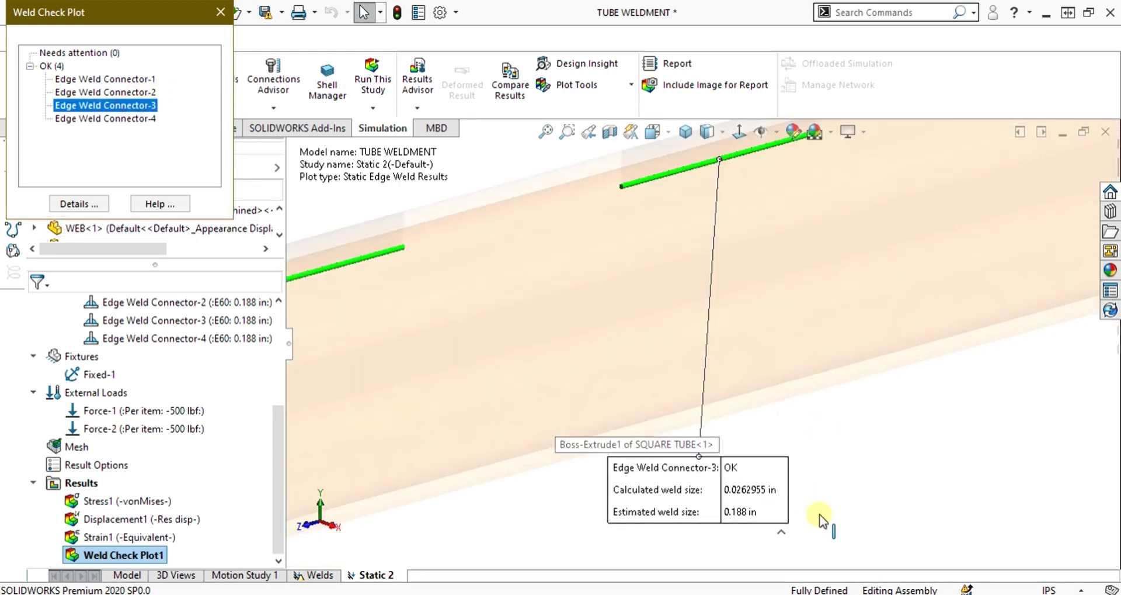
click(131, 118)
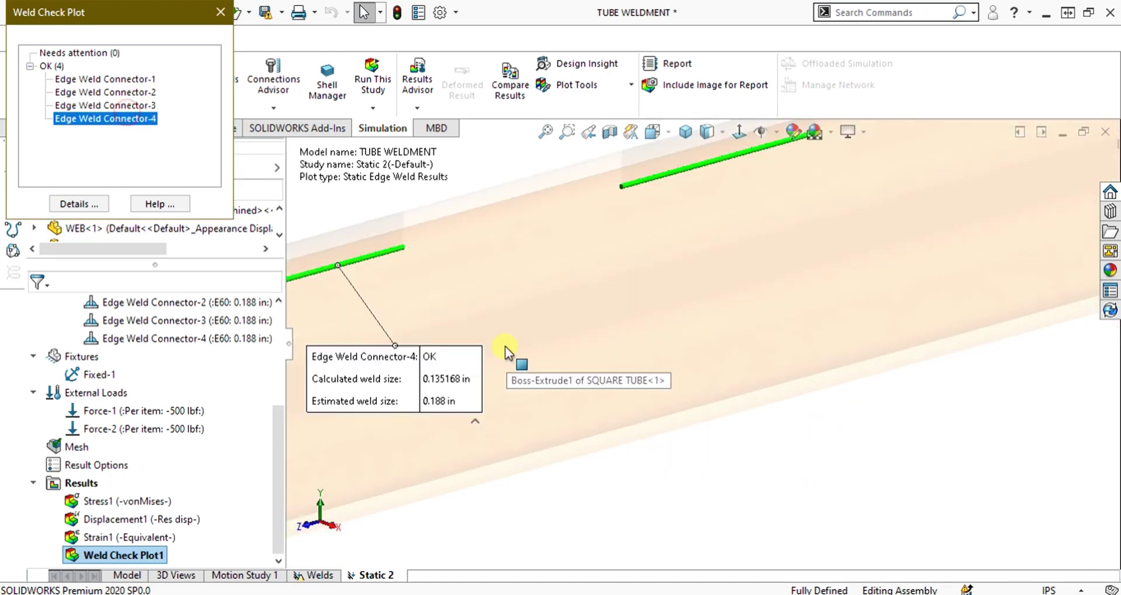
scroll(541, 328, up, 4)
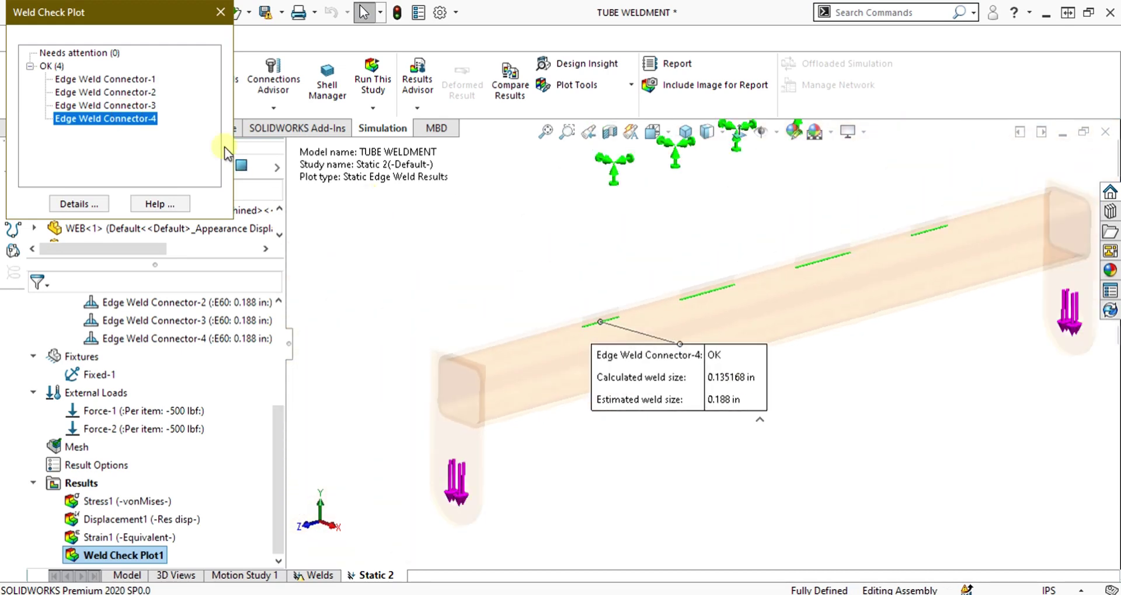
Open the detailed edge weld results and examine the weld sizes, forces and bending moments for Edge Weld Connector-1 and Edge Weld Connector-4
click(80, 204)
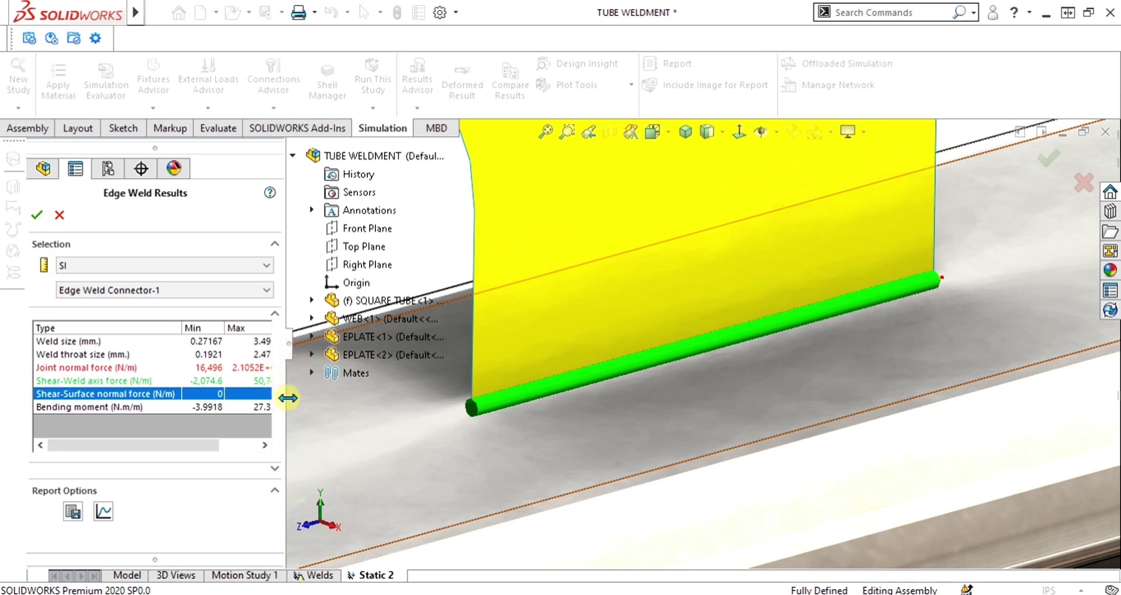
drag(283, 381, 460, 380)
click(206, 289)
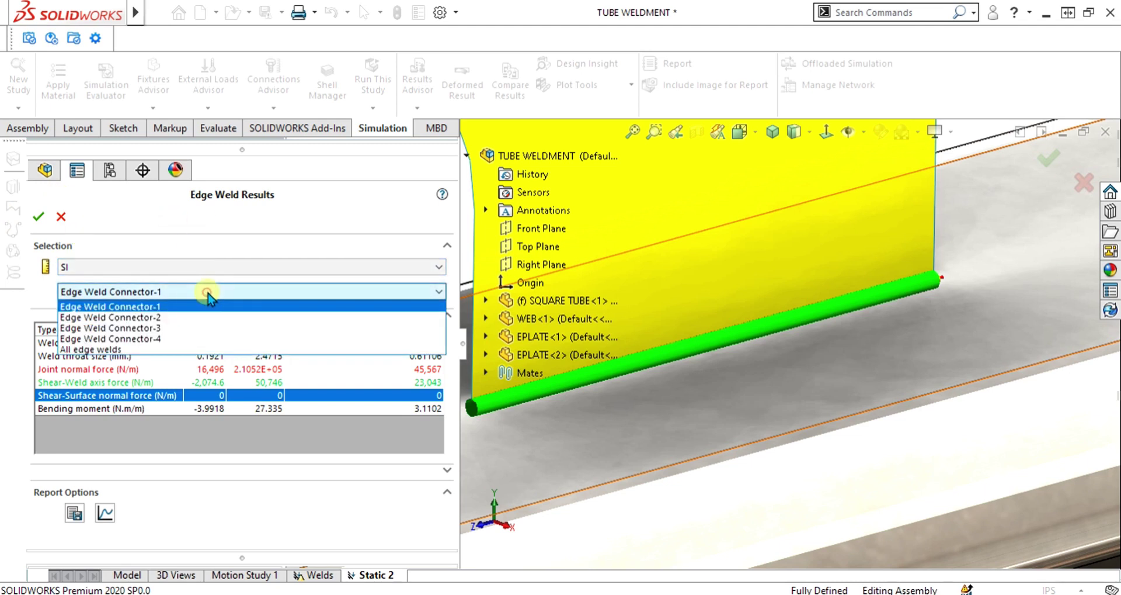
click(176, 339)
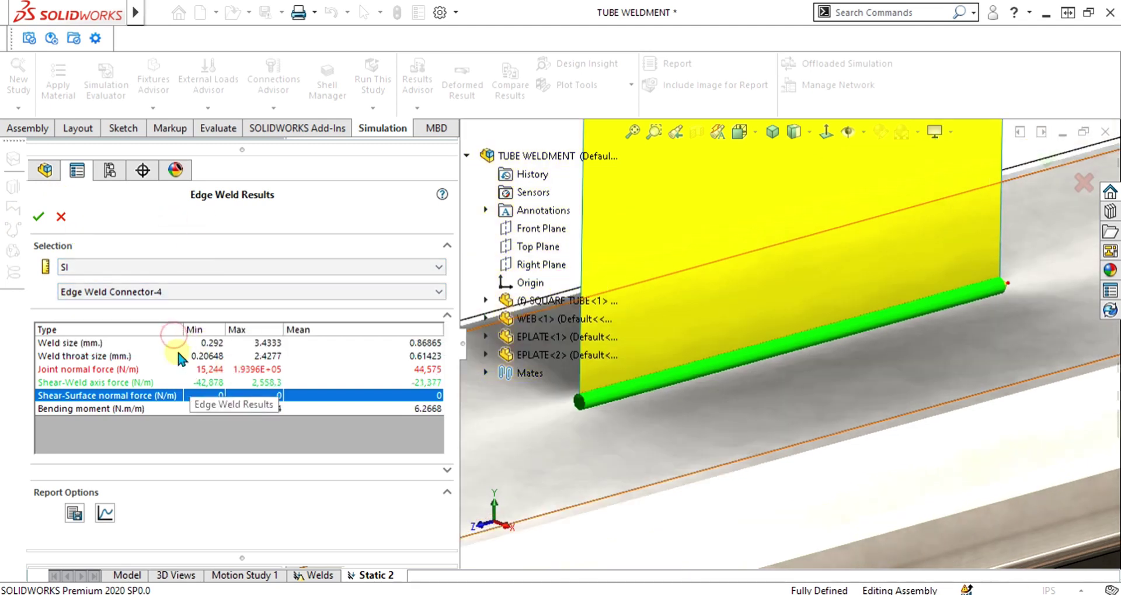
Review the combined edge weld results for All edge welds, including the stress values at the critical location, and close the results
click(194, 289)
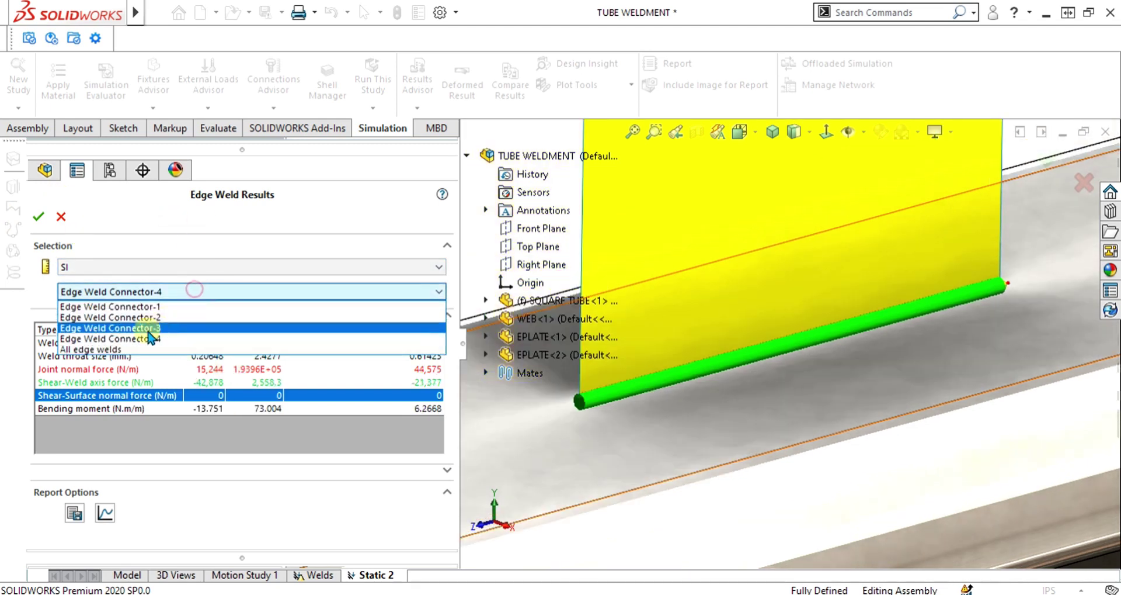
click(116, 349)
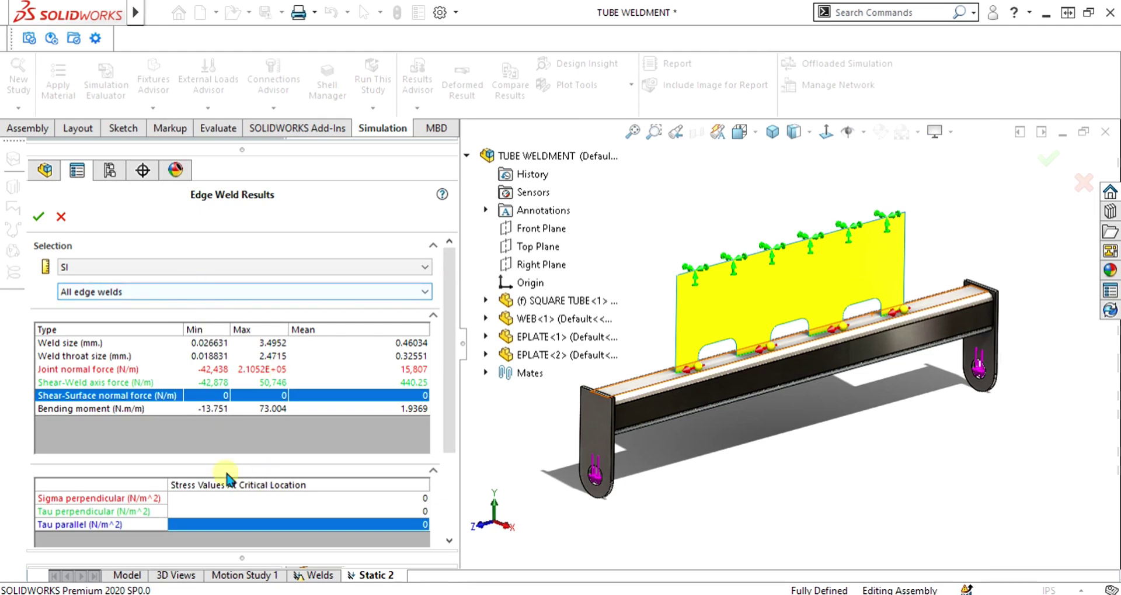
click(39, 217)
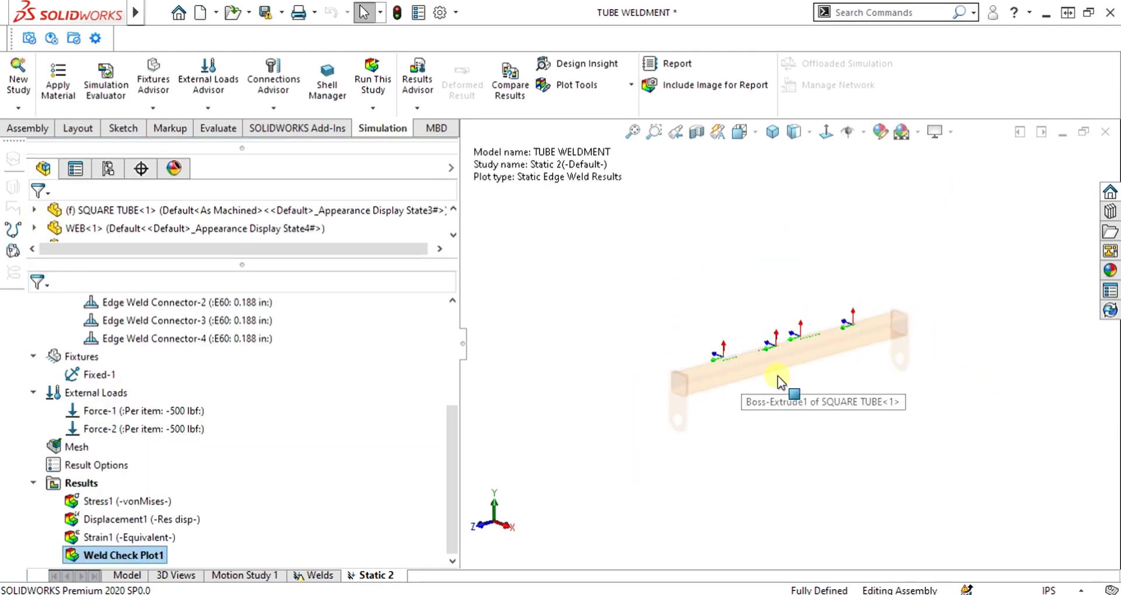
Display the Stress1 (-vonMises-) result plot in place of the weld check plot
scroll(776, 378, down, 3)
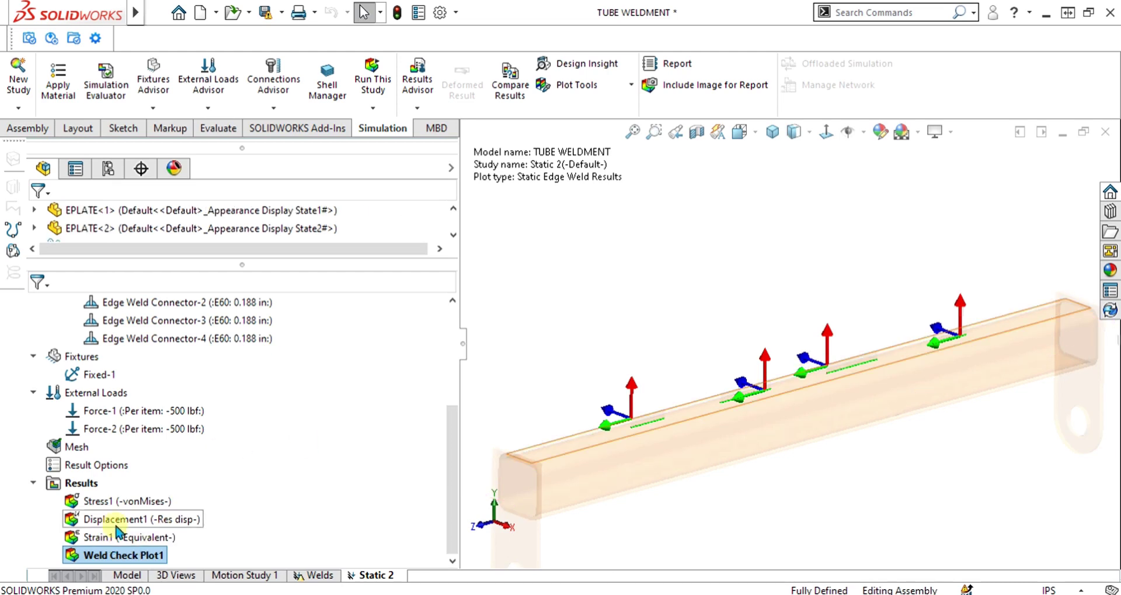
right_click(111, 501)
click(155, 379)
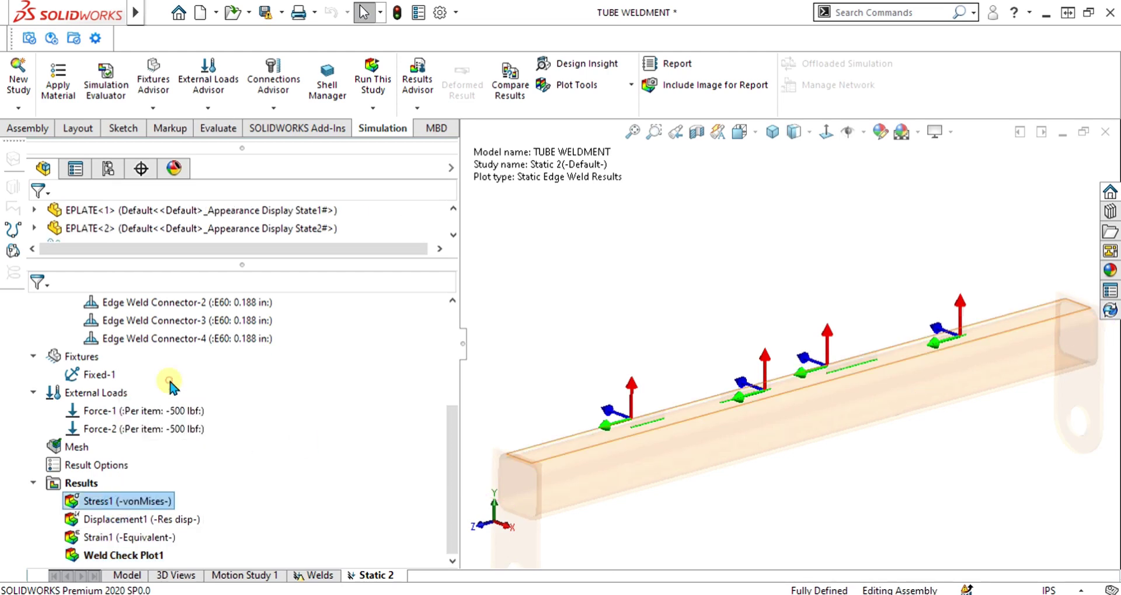
scroll(816, 339, down, 3)
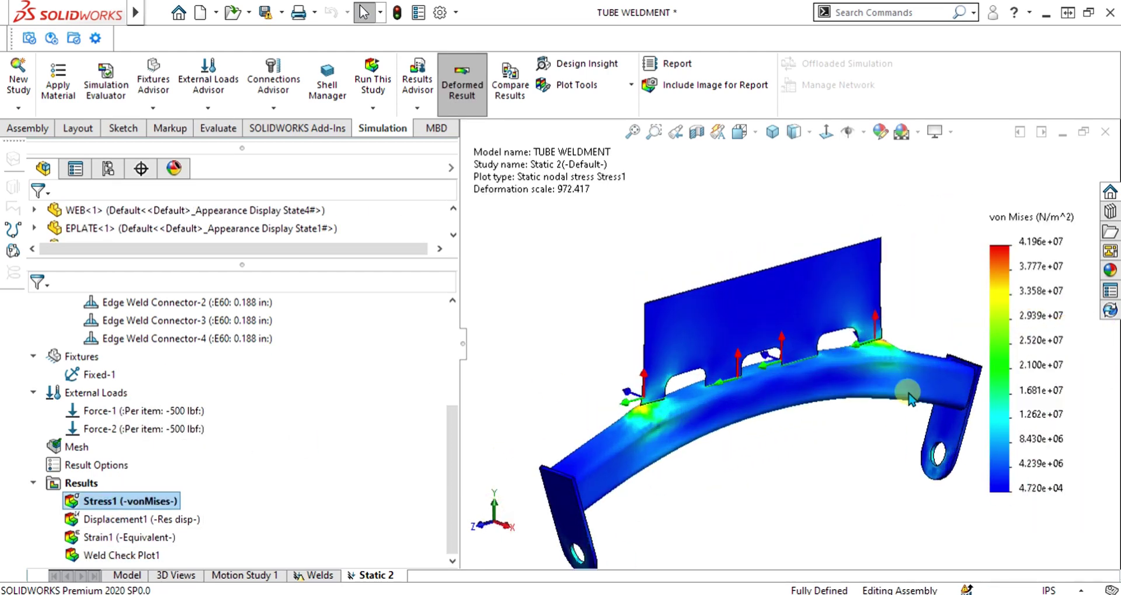
Examine the von Mises stress distribution on the deformed tube, web and end plates around the welds from several angles
scroll(699, 426, up, 5)
scroll(647, 388, down, 5)
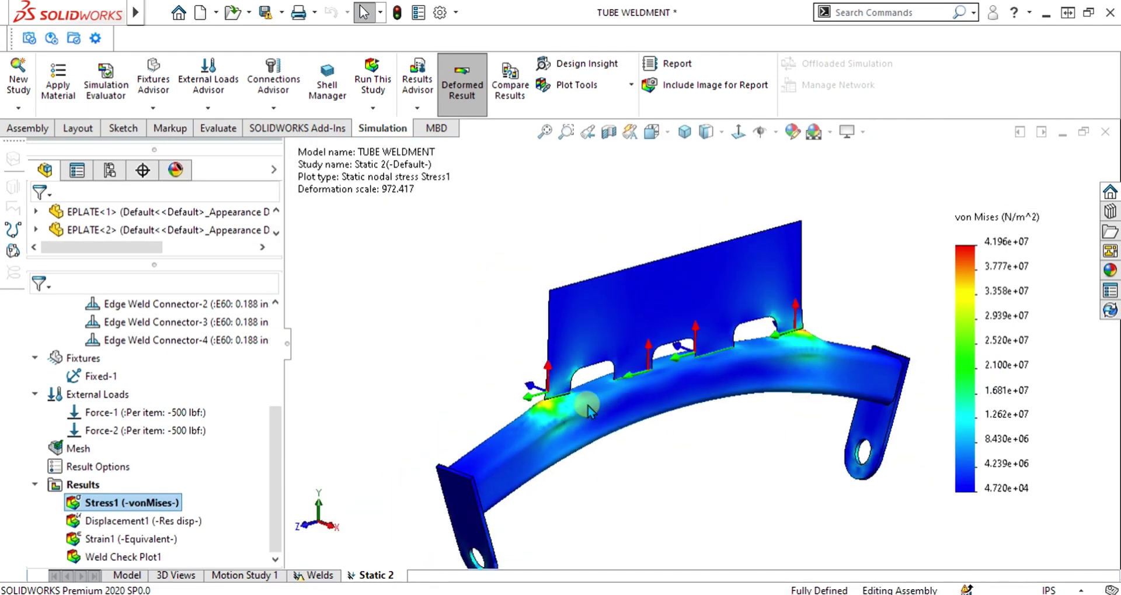
middle_drag(627, 423, 698, 384)
scroll(698, 384, up, 3)
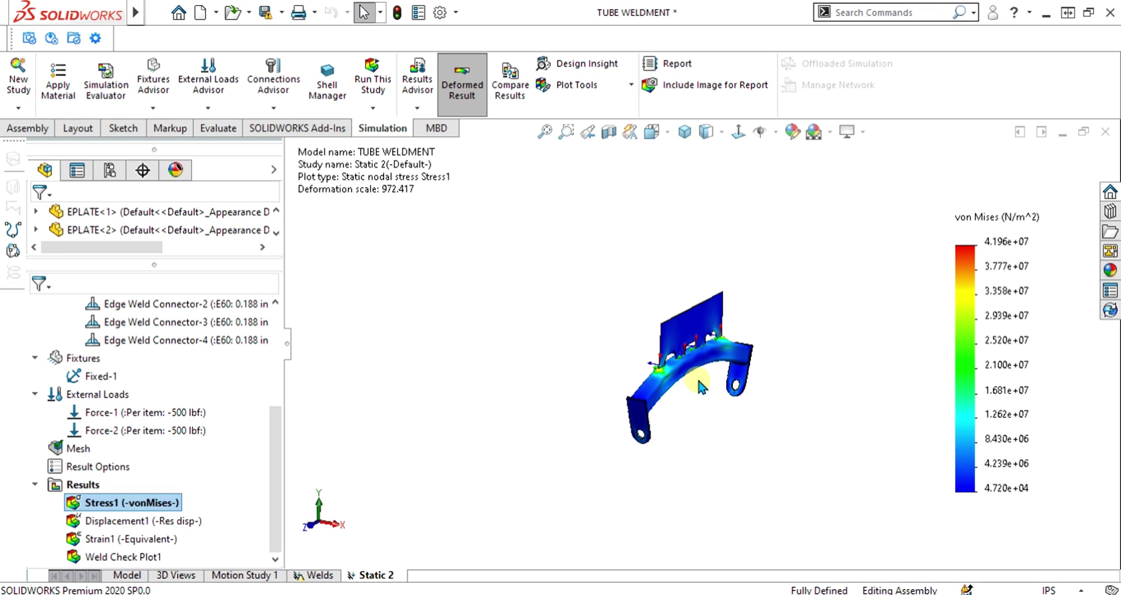
scroll(701, 385, down, 4)
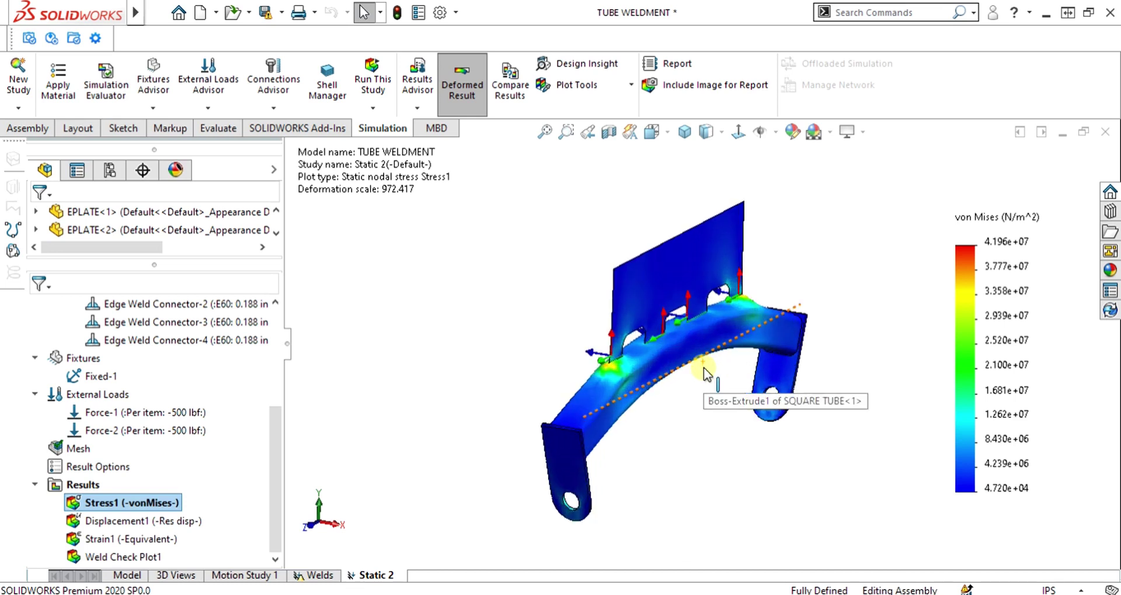
click(508, 239)
scroll(695, 357, up, 2)
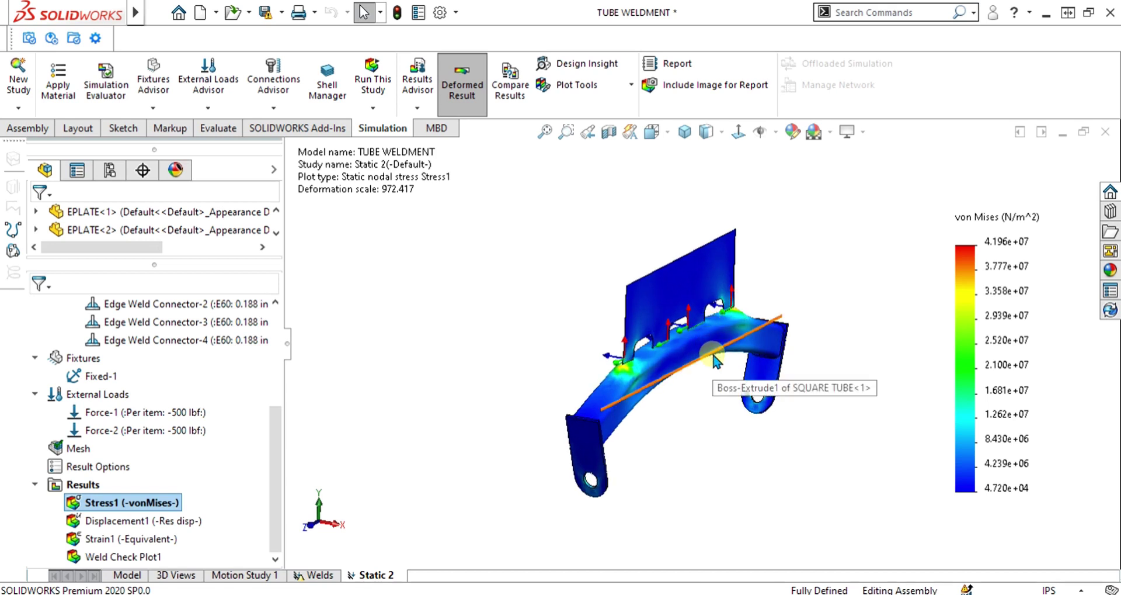
middle_drag(720, 327, 896, 429)
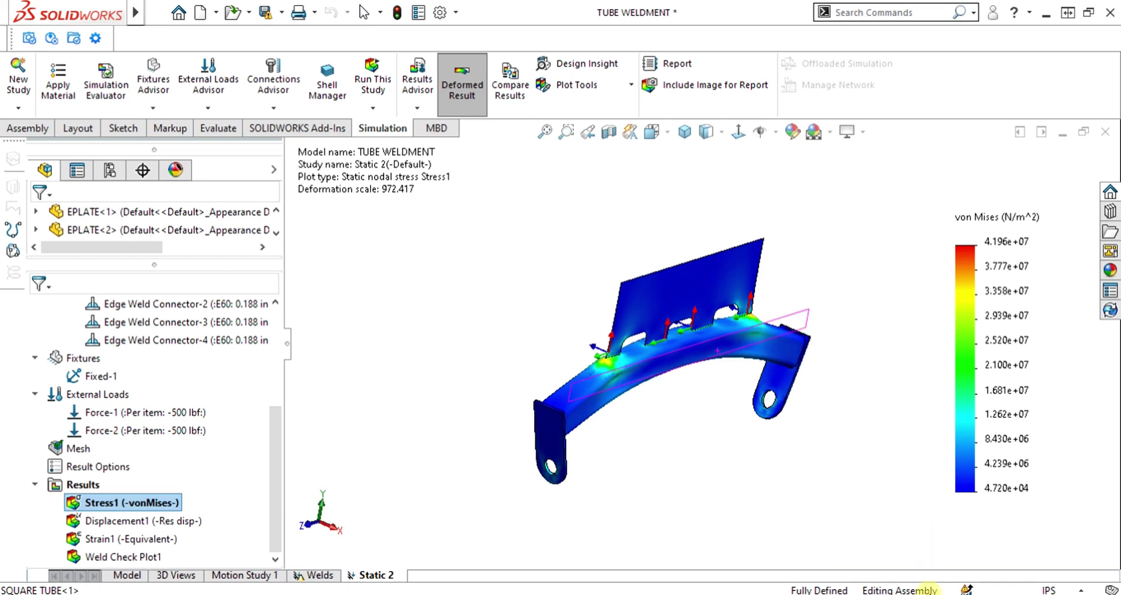